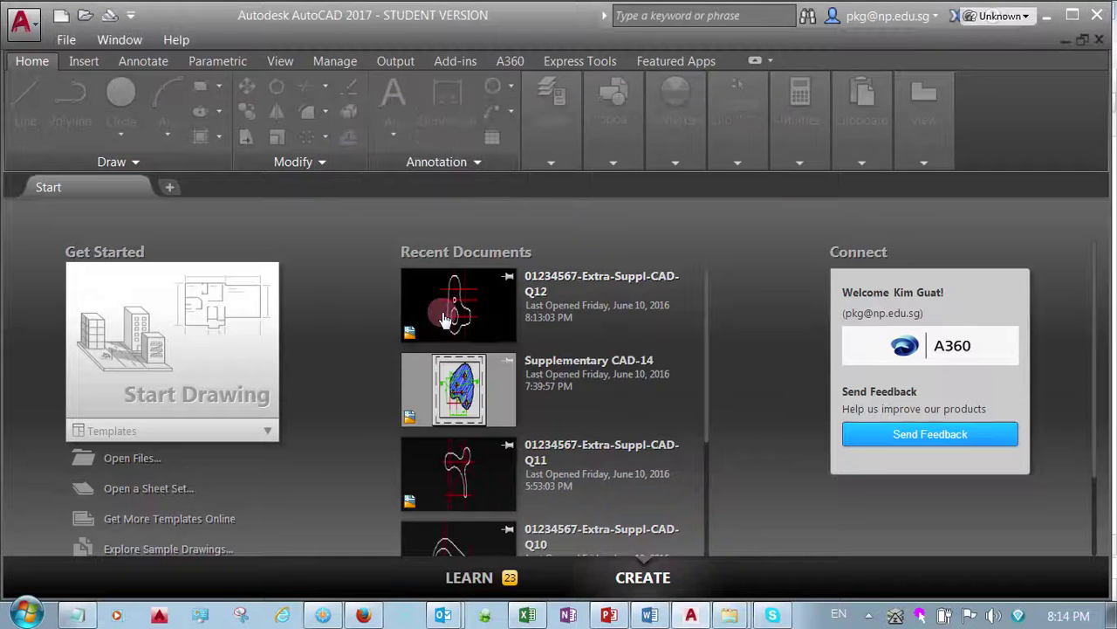
Start a new blank drawing with the grid turned off, zoomed to show all.
{"action": "left_click", "coordinate": [173, 189]}
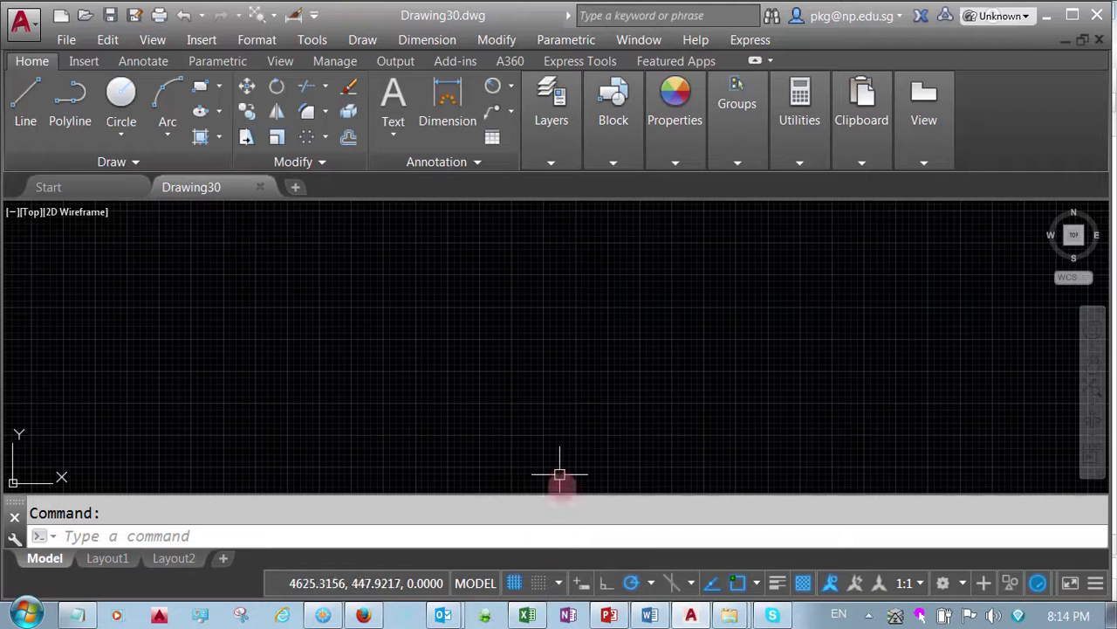
{"action": "left_click", "coordinate": [515, 582]}
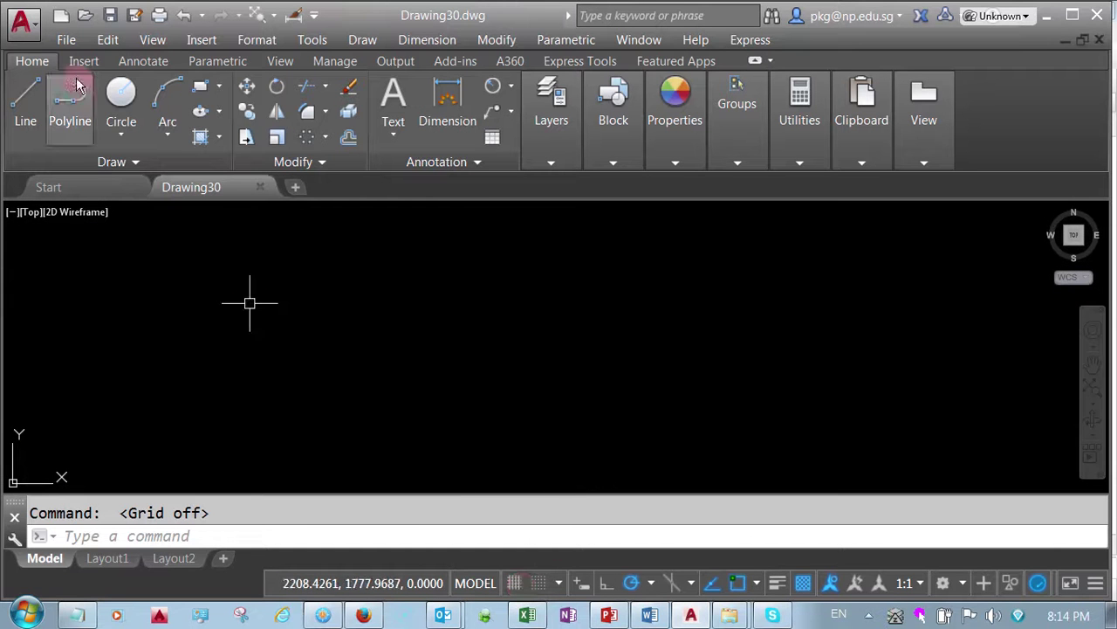
{"action": "left_click", "coordinate": [150, 40]}
{"action": "mouse_move", "coordinate": [176, 125]}
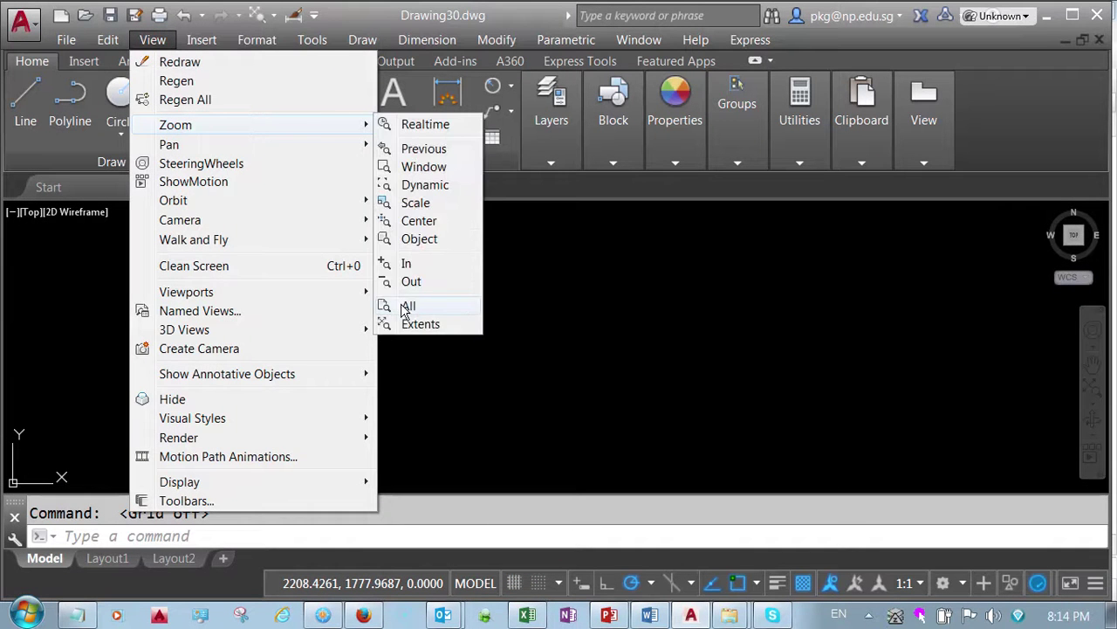
{"action": "left_click", "coordinate": [407, 307]}
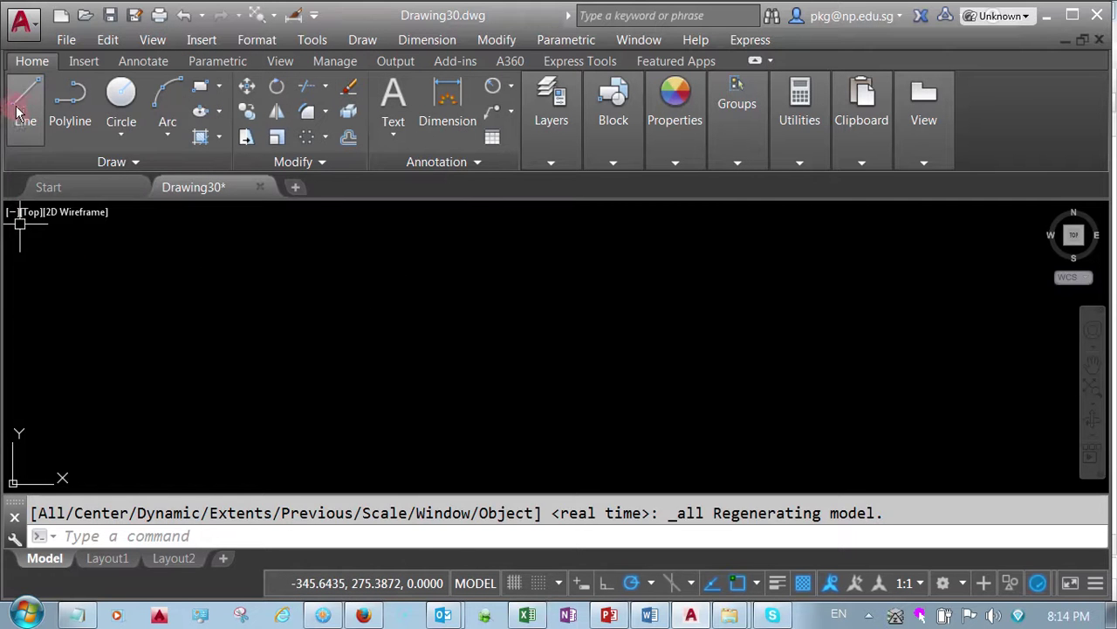
Draw a single vertical line.
{"action": "left_click", "coordinate": [486, 301]}
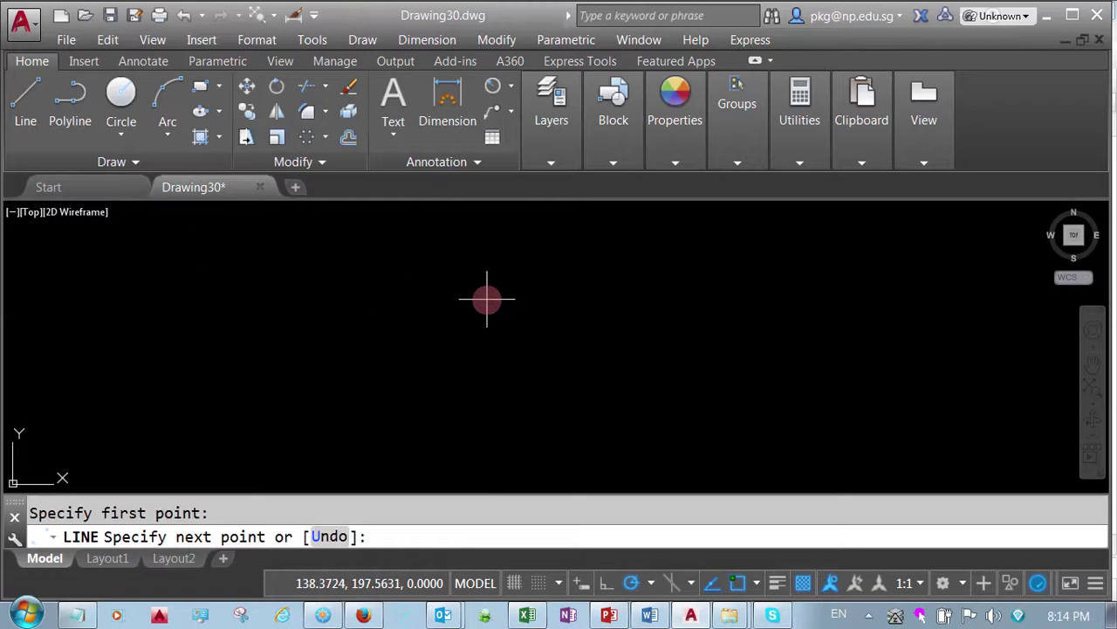
{"action": "left_click", "coordinate": [486, 428]}
{"action": "right_click", "coordinate": [486, 428]}
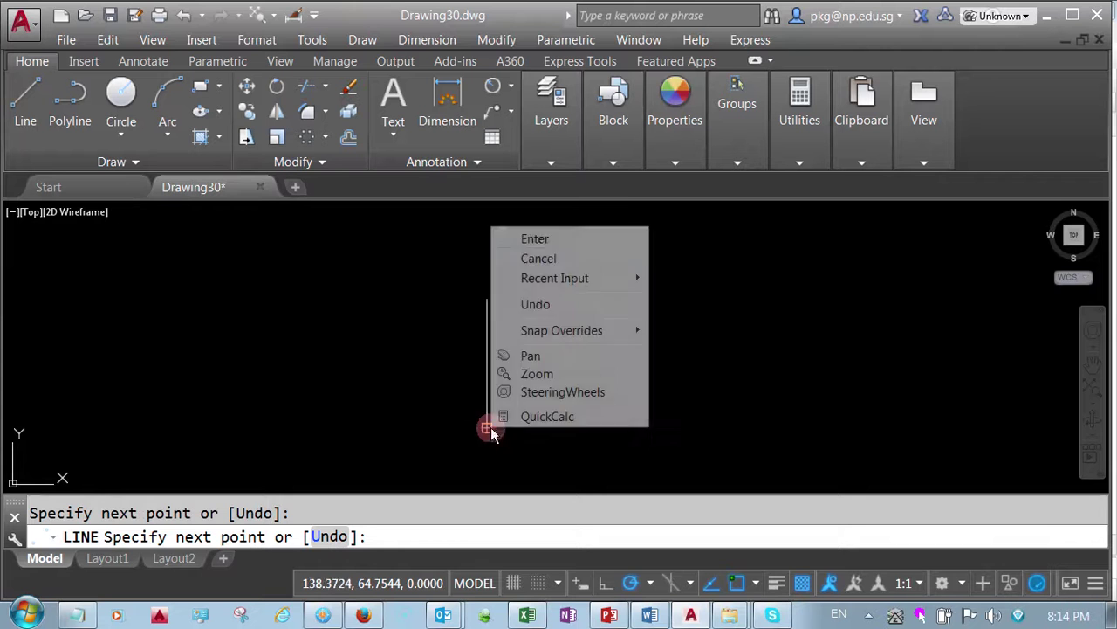
{"action": "left_click", "coordinate": [535, 239]}
Add copies of the line rotated 30 and -30 degrees about its top end.
{"action": "left_click", "coordinate": [489, 322]}
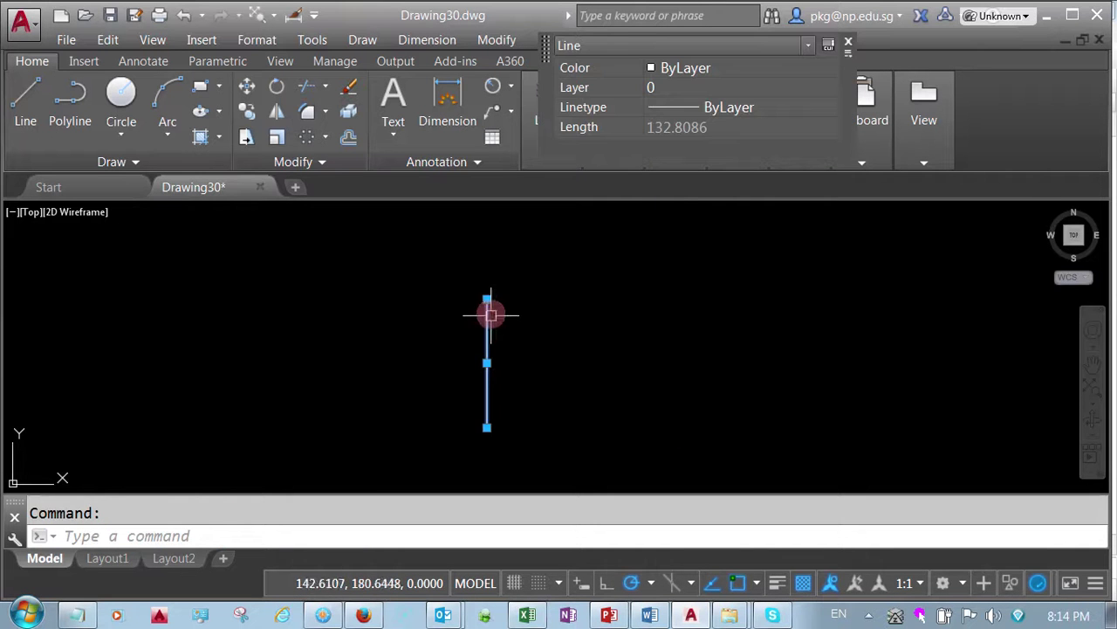
{"action": "left_click", "coordinate": [486, 299]}
{"action": "right_click", "coordinate": [487, 299]}
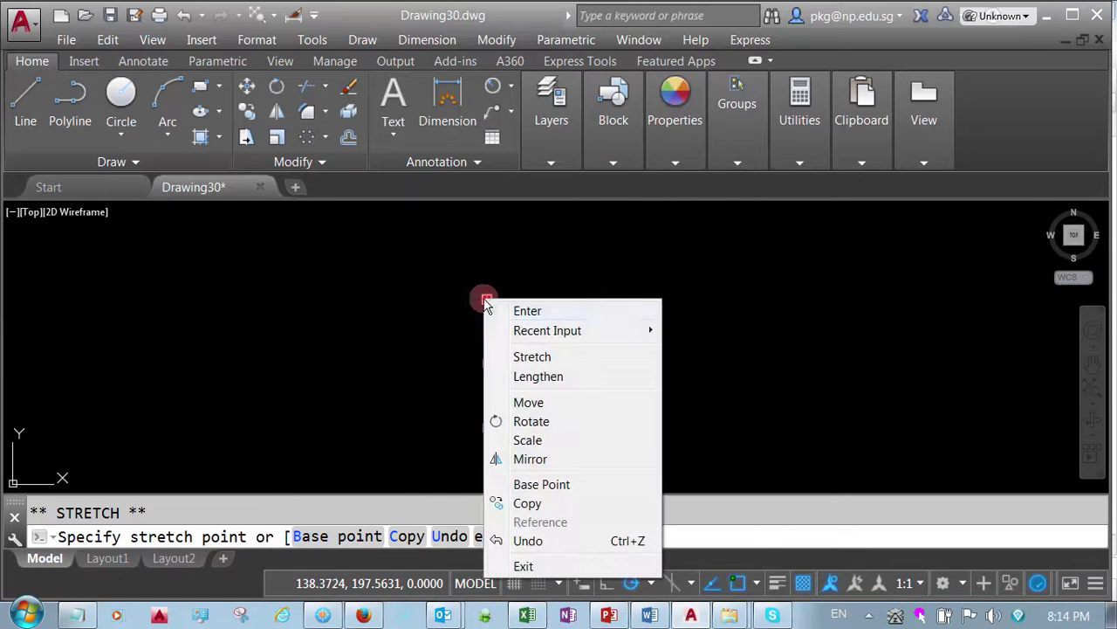
{"action": "left_click", "coordinate": [530, 422]}
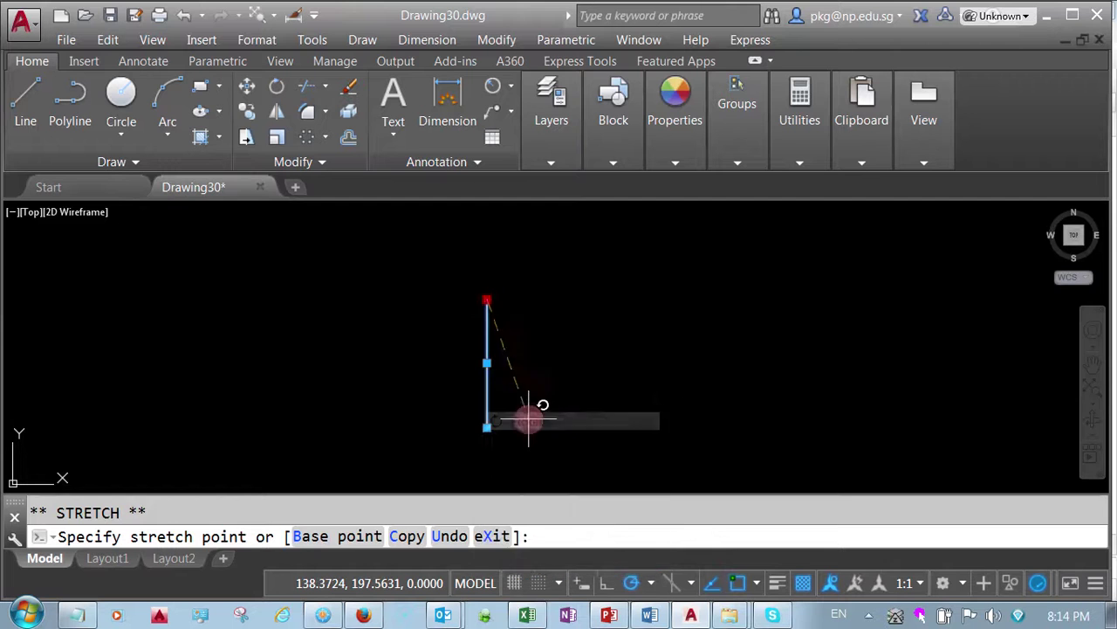
{"action": "right_click", "coordinate": [530, 399]}
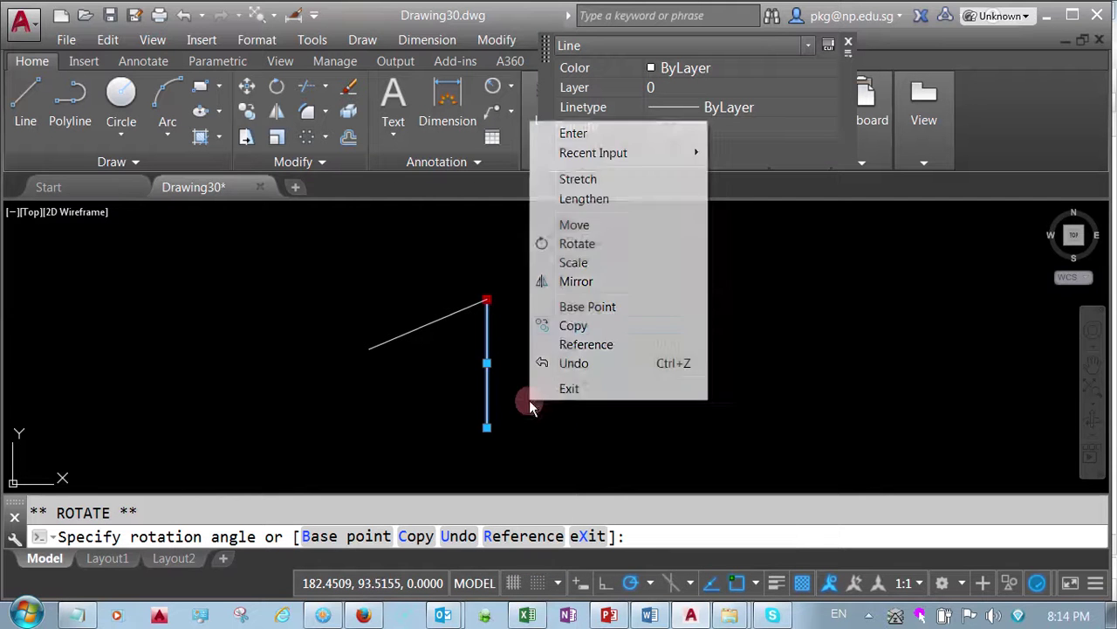
{"action": "left_click", "coordinate": [571, 328]}
{"action": "type", "text": "-30"}
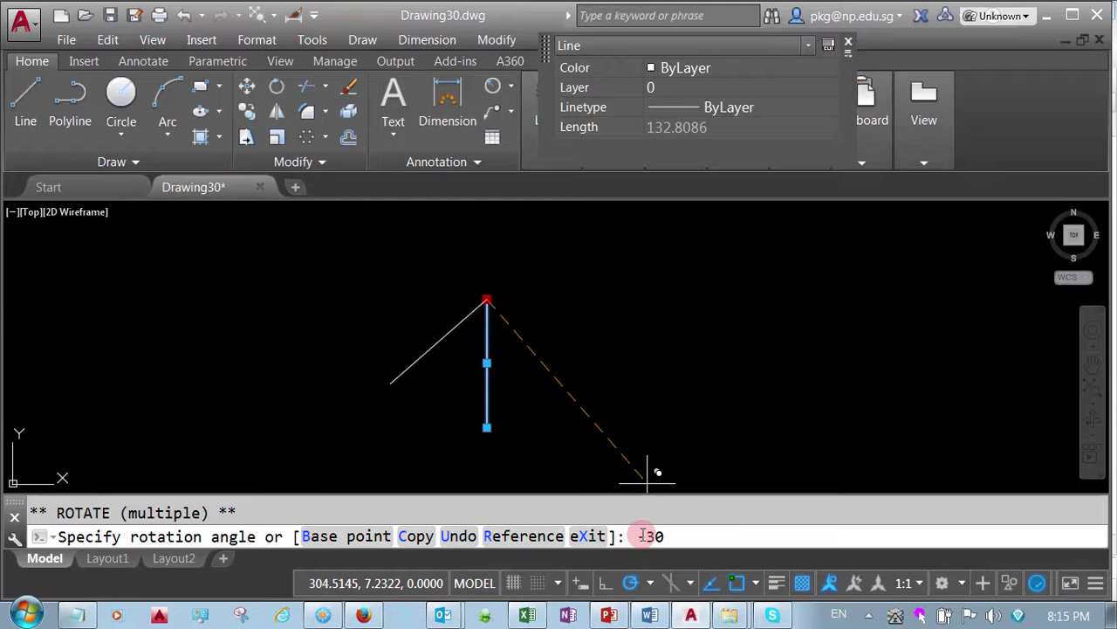
{"action": "key", "text": "Return"}
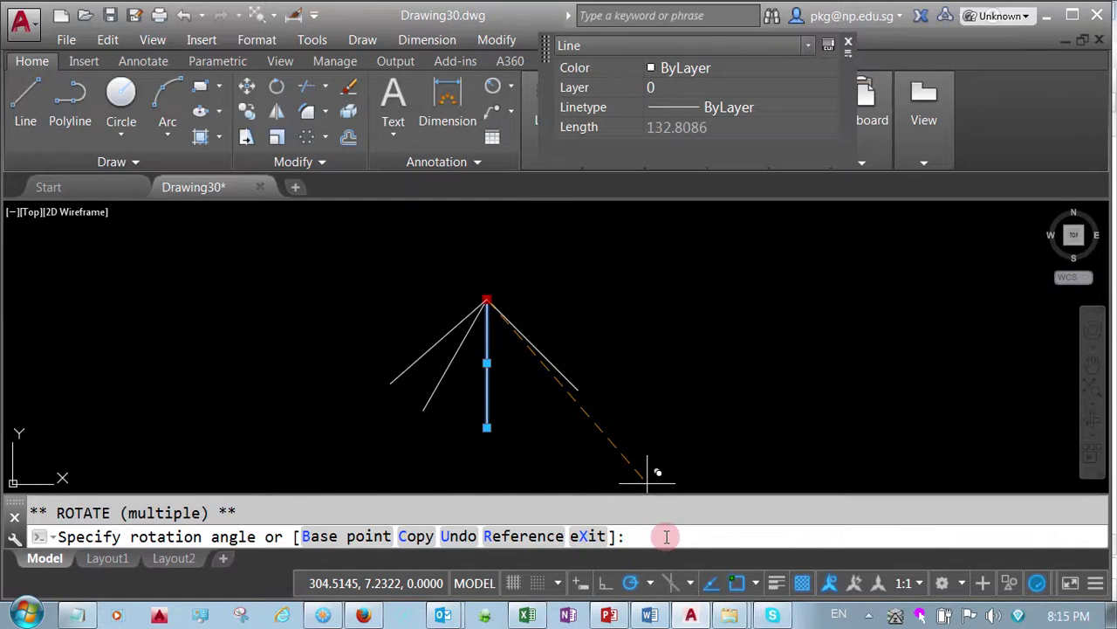
{"action": "key", "text": "Return"}
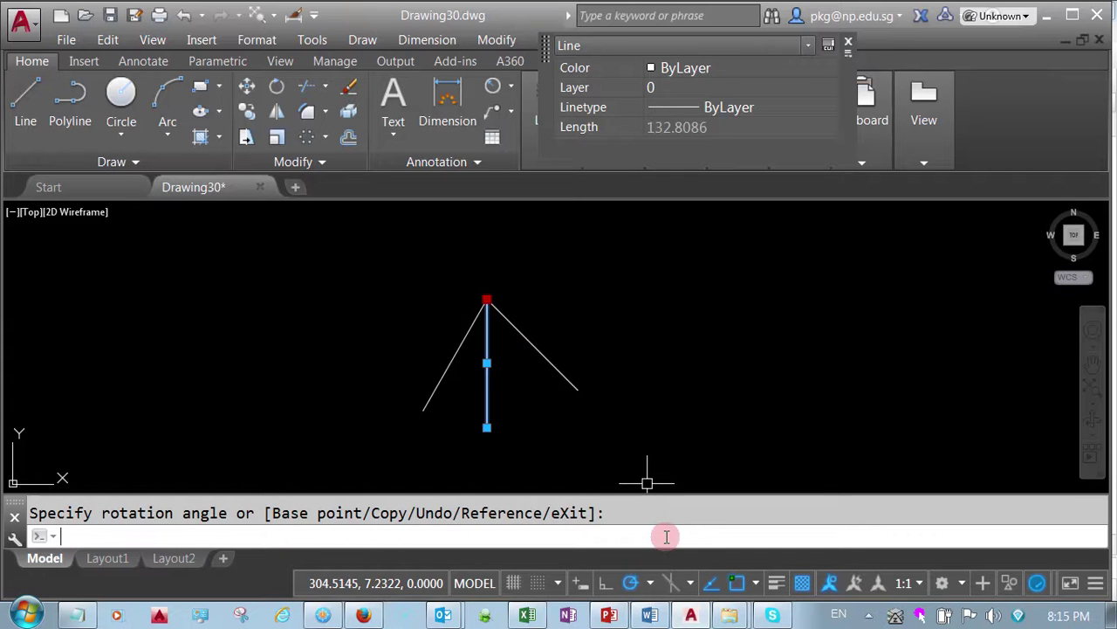
{"action": "key", "text": "Escape"}
{"action": "scroll", "coordinate": [457, 314], "scroll_direction": "up", "scroll_amount": 2}
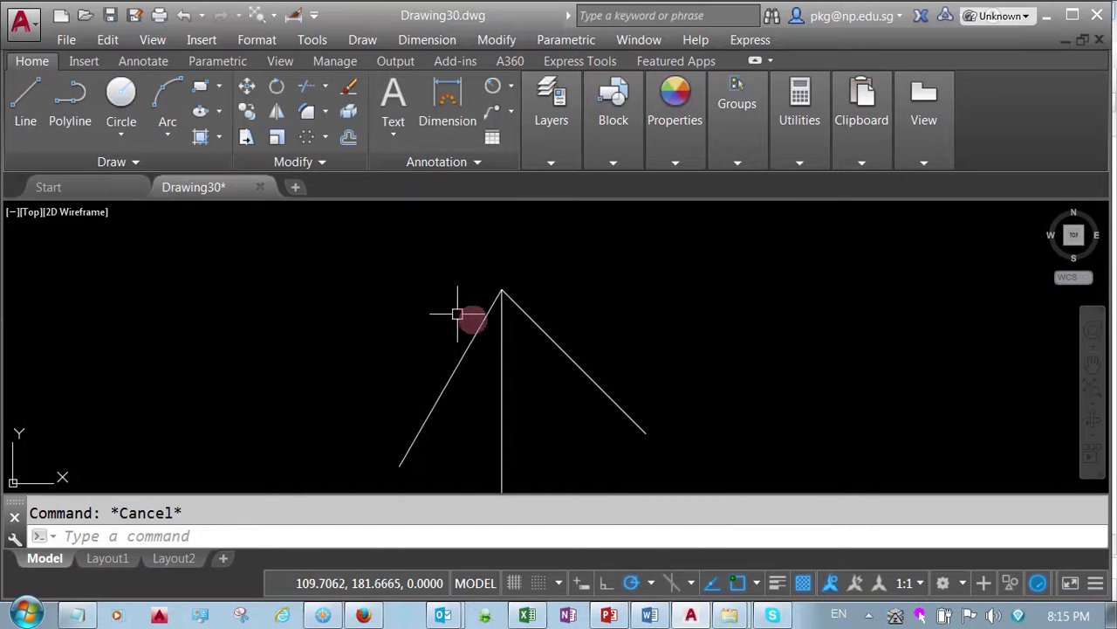
Stretch the vertical line's top end upward to 158.9607 long, past the apex.
{"action": "left_click", "coordinate": [502, 321]}
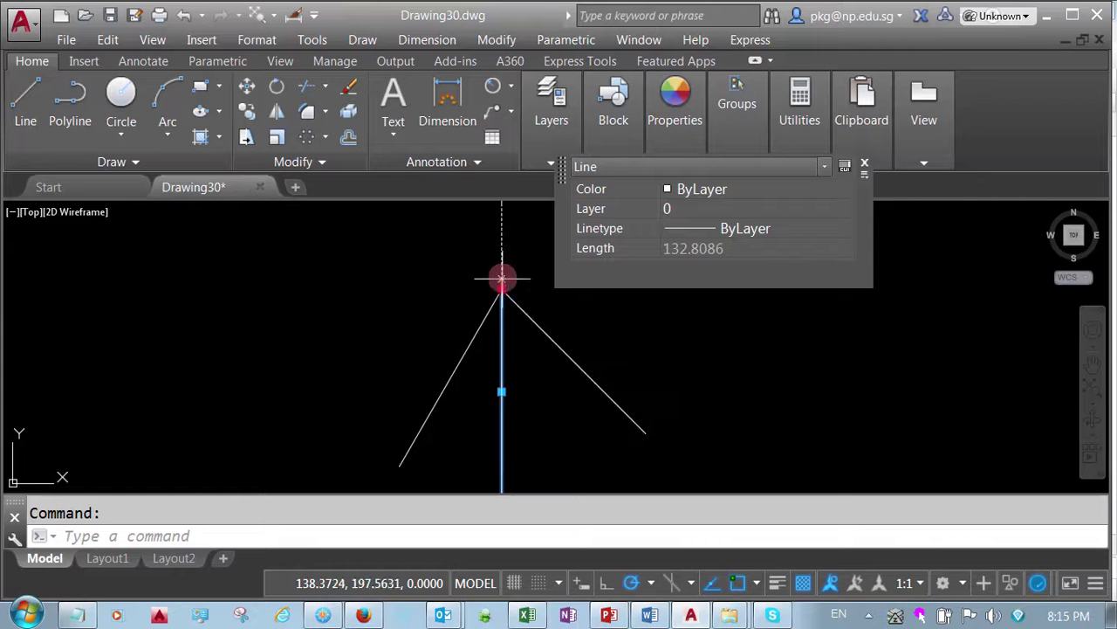
{"action": "left_click", "coordinate": [501, 287]}
{"action": "left_click", "coordinate": [502, 250]}
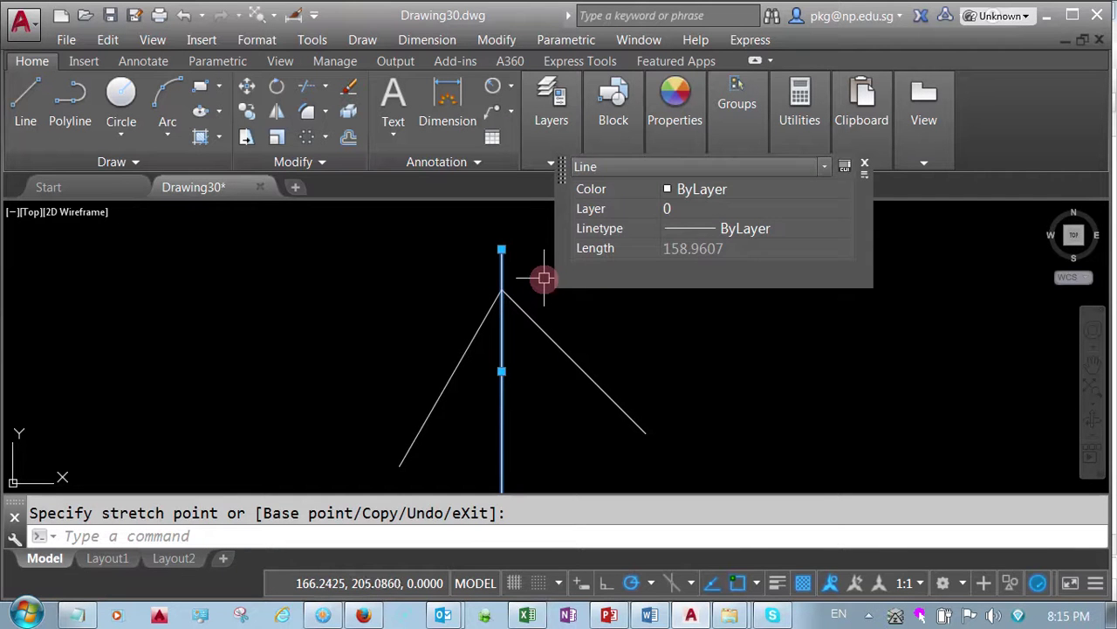
{"action": "key", "text": "Escape"}
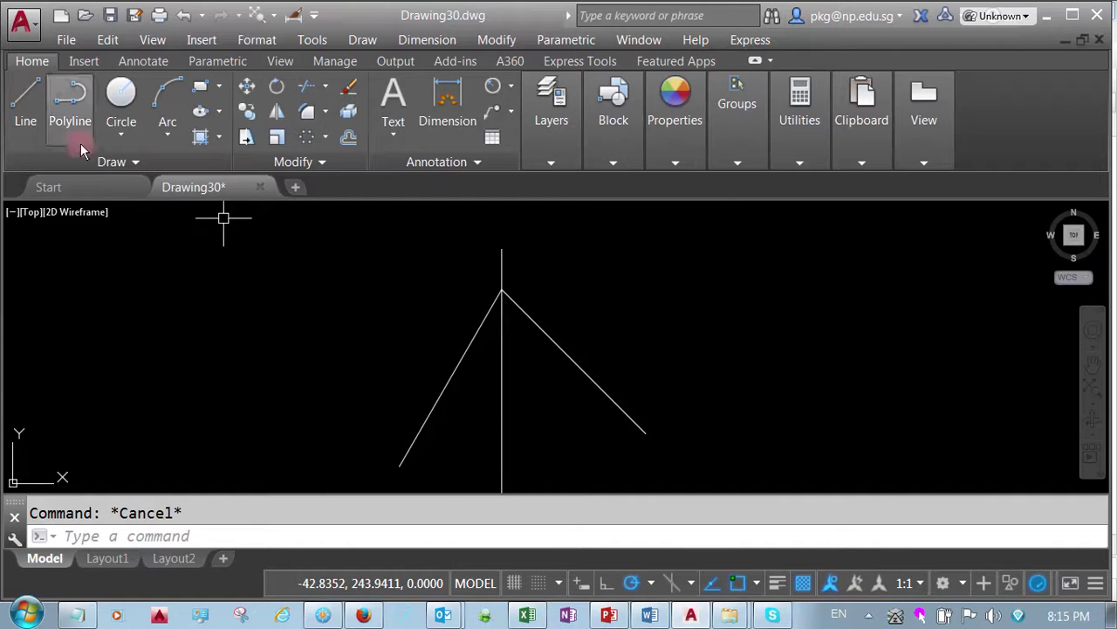
Draw a radius-15 circle centred at the lines' intersection.
{"action": "left_click", "coordinate": [121, 136]}
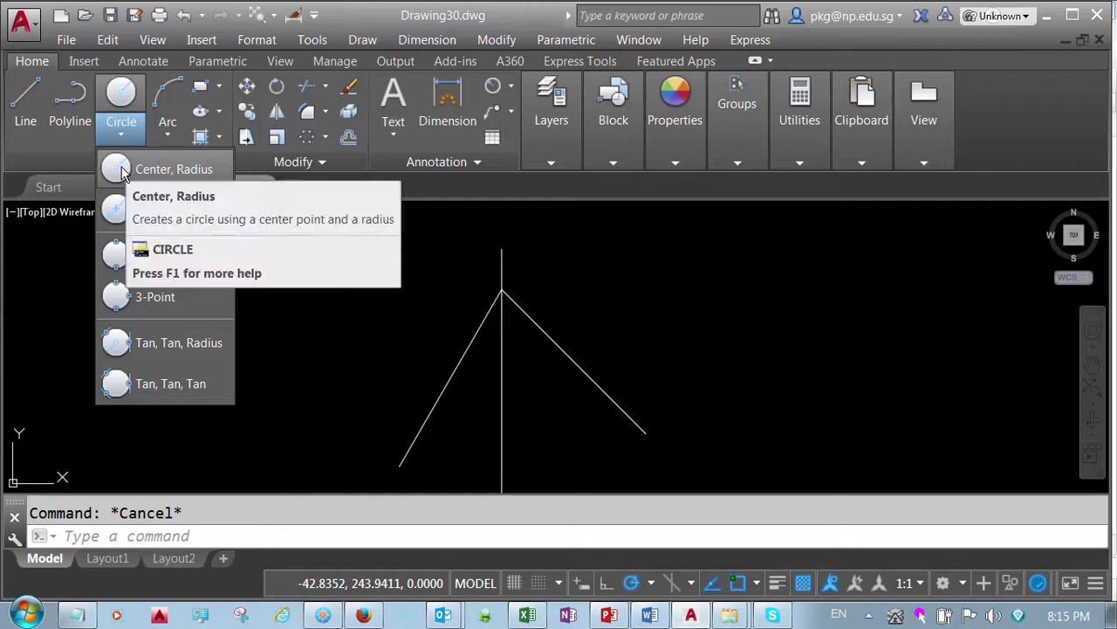
{"action": "left_click", "coordinate": [123, 170]}
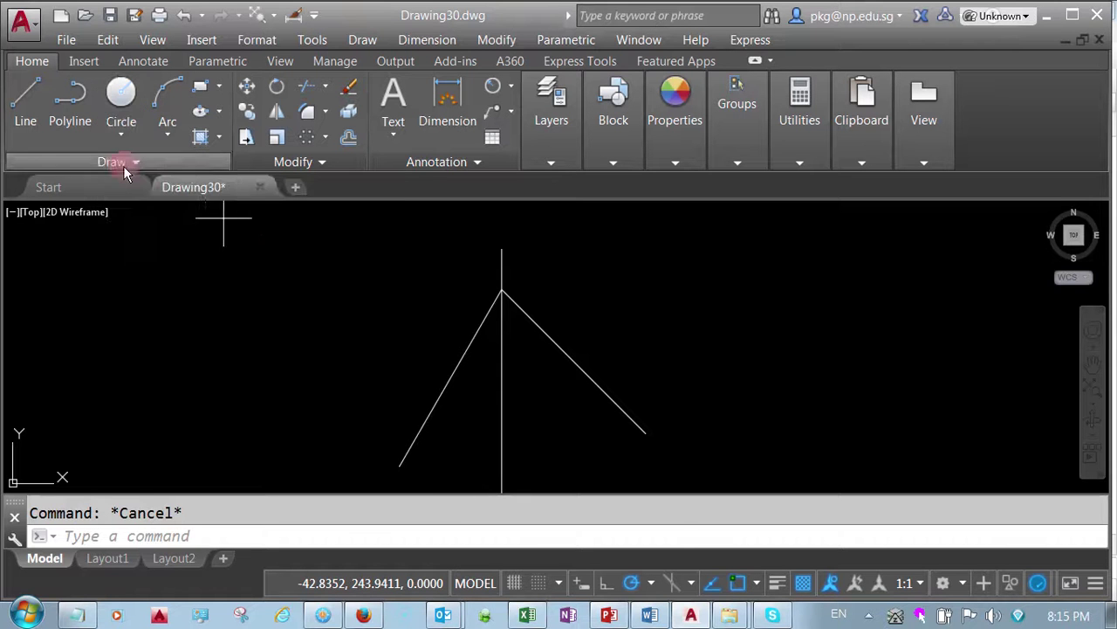
{"action": "left_click", "coordinate": [501, 289]}
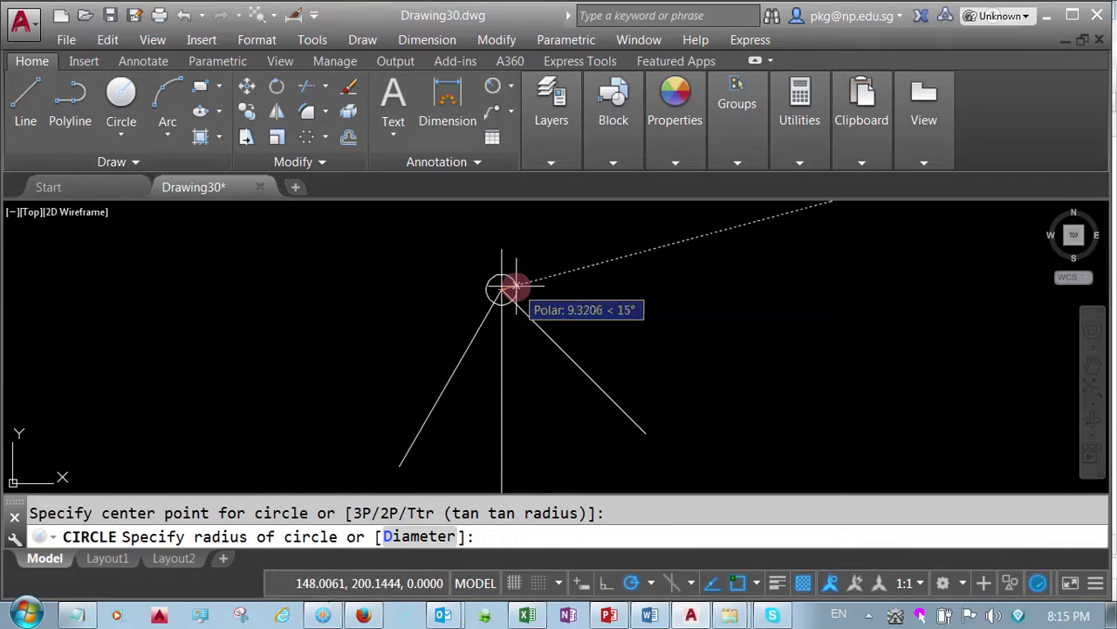
{"action": "type", "text": "15"}
{"action": "key", "text": "Return"}
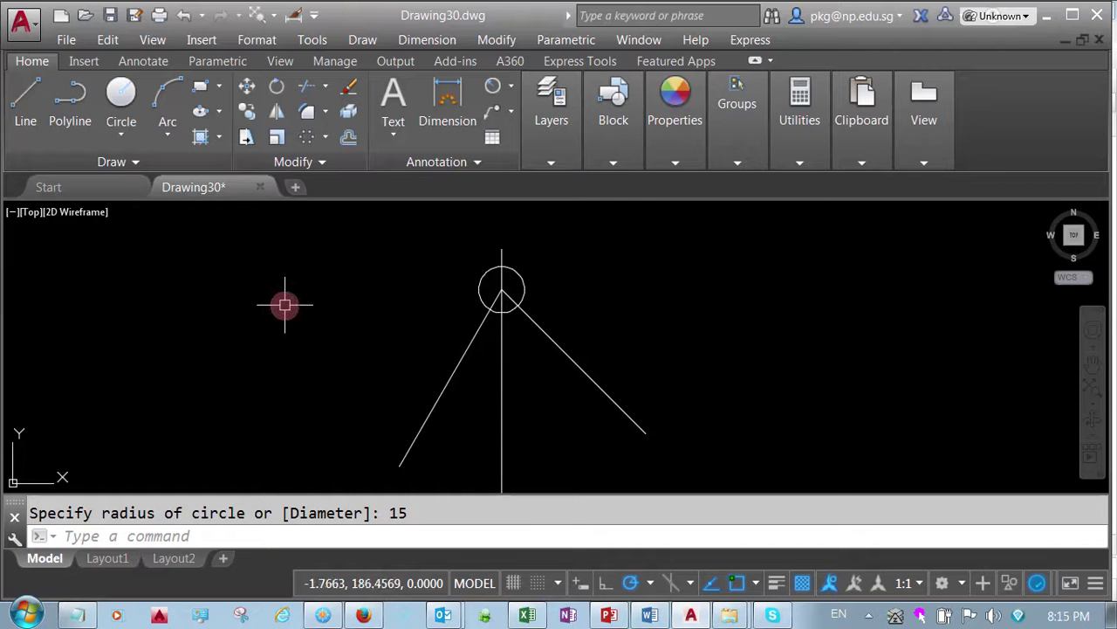
Draw a radius-70 circle centred at the same intersection.
{"action": "left_click", "coordinate": [121, 136]}
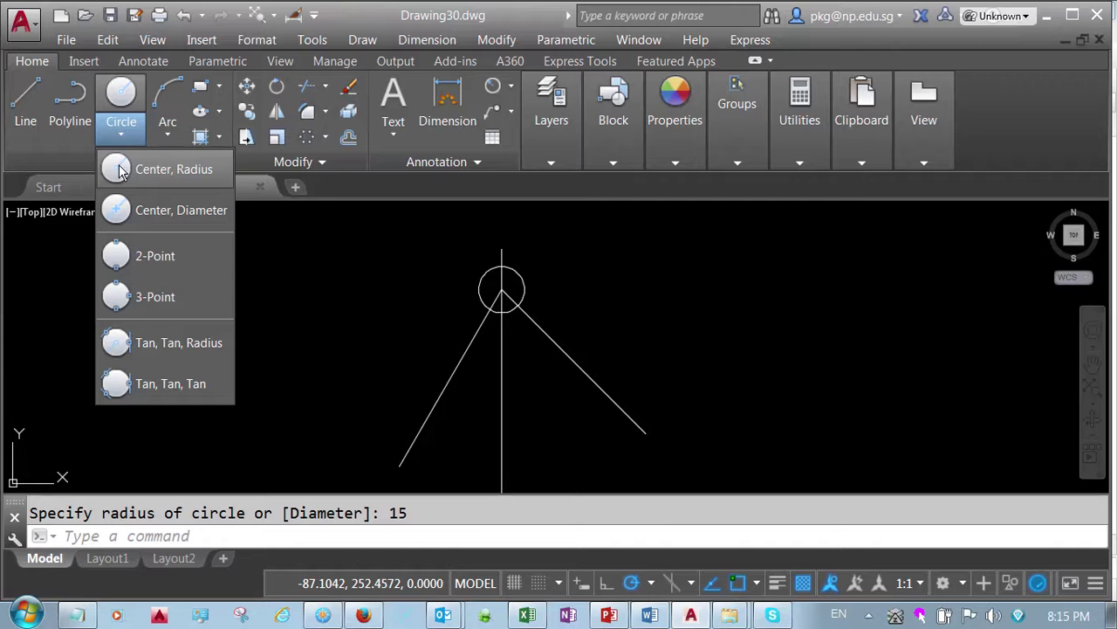
{"action": "left_click", "coordinate": [139, 171]}
{"action": "left_click", "coordinate": [502, 290]}
{"action": "type", "text": "70"}
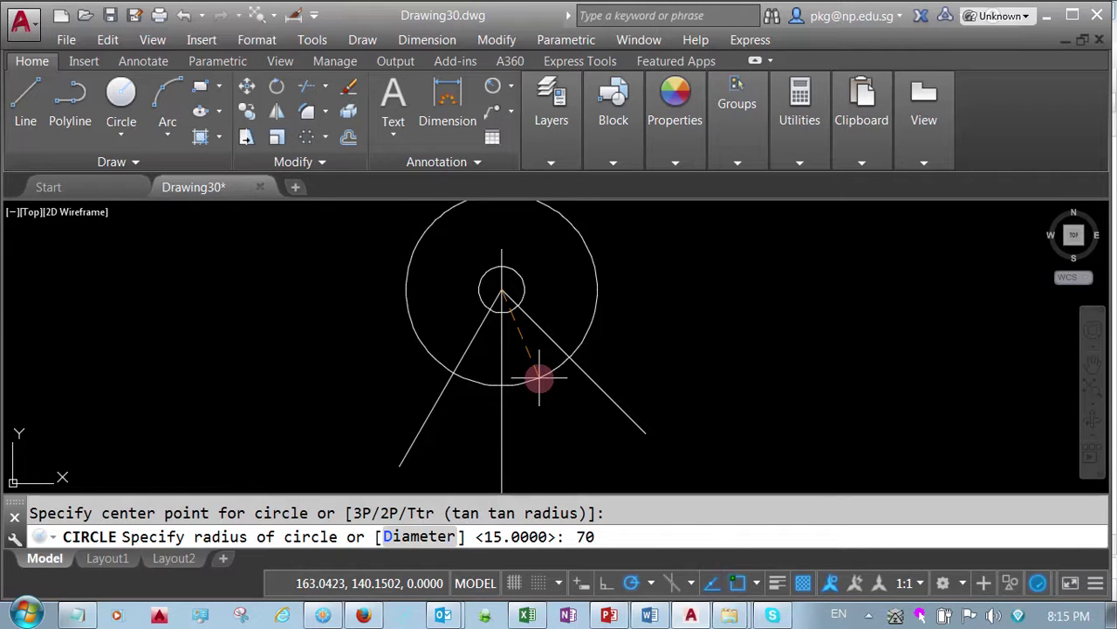
{"action": "key", "text": "Return"}
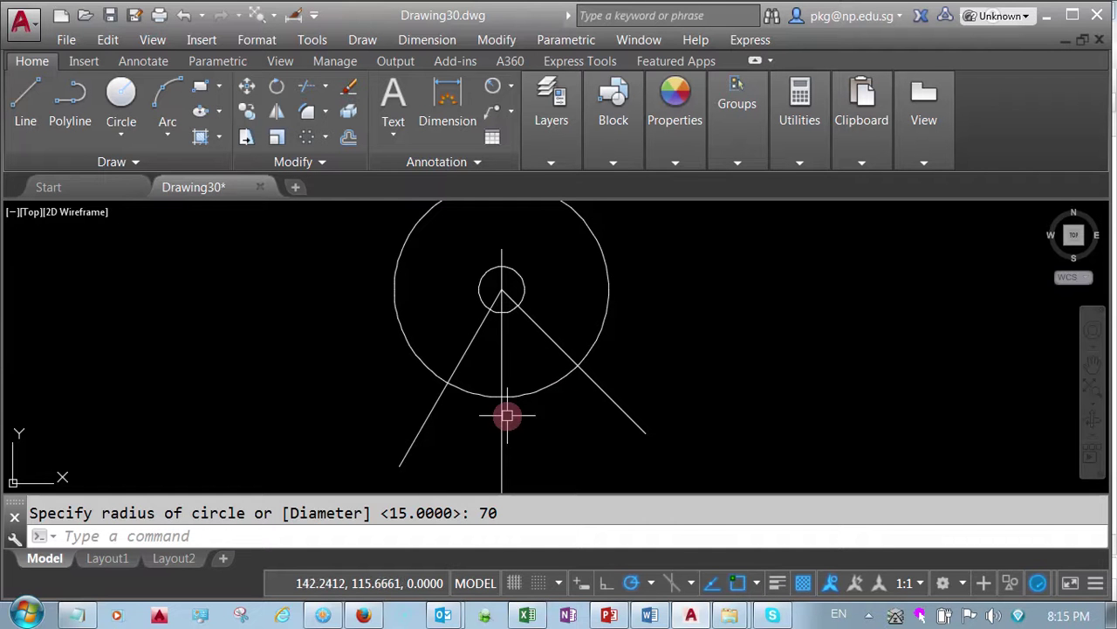
{"action": "left_click", "coordinate": [551, 162]}
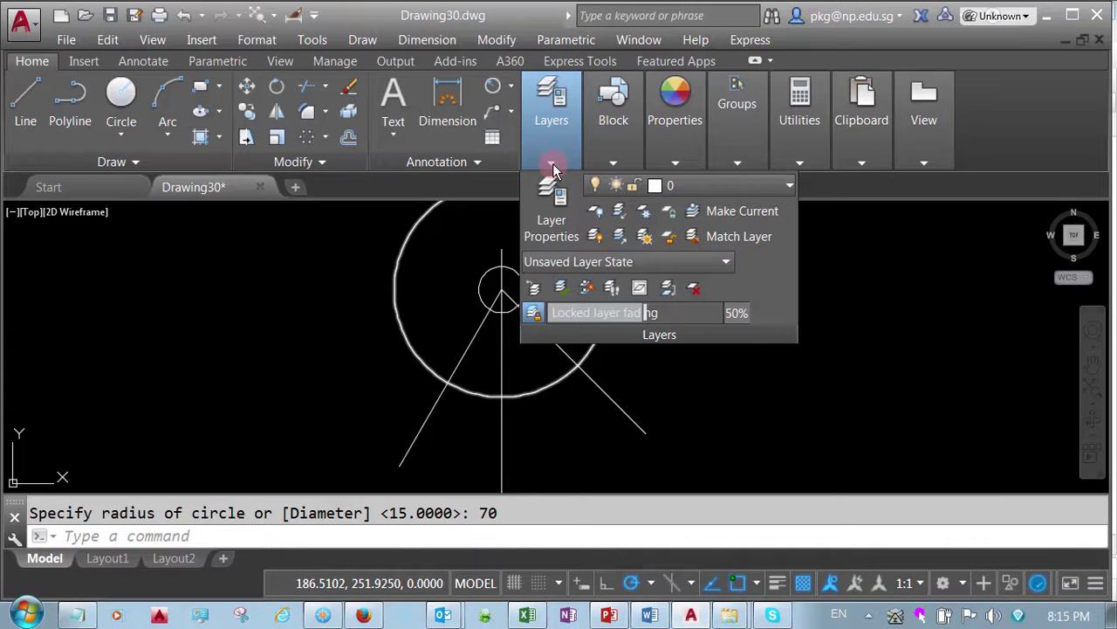
Create the Center Lines and Dimensions layers.
{"action": "left_click", "coordinate": [560, 202]}
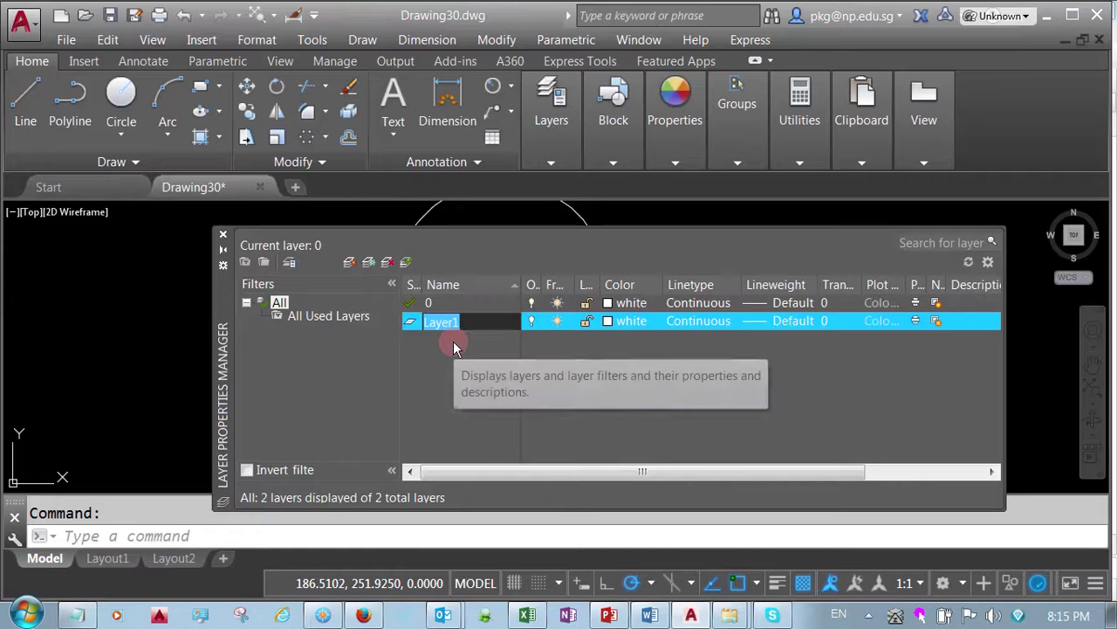
{"action": "type", "text": "Center Lines"}
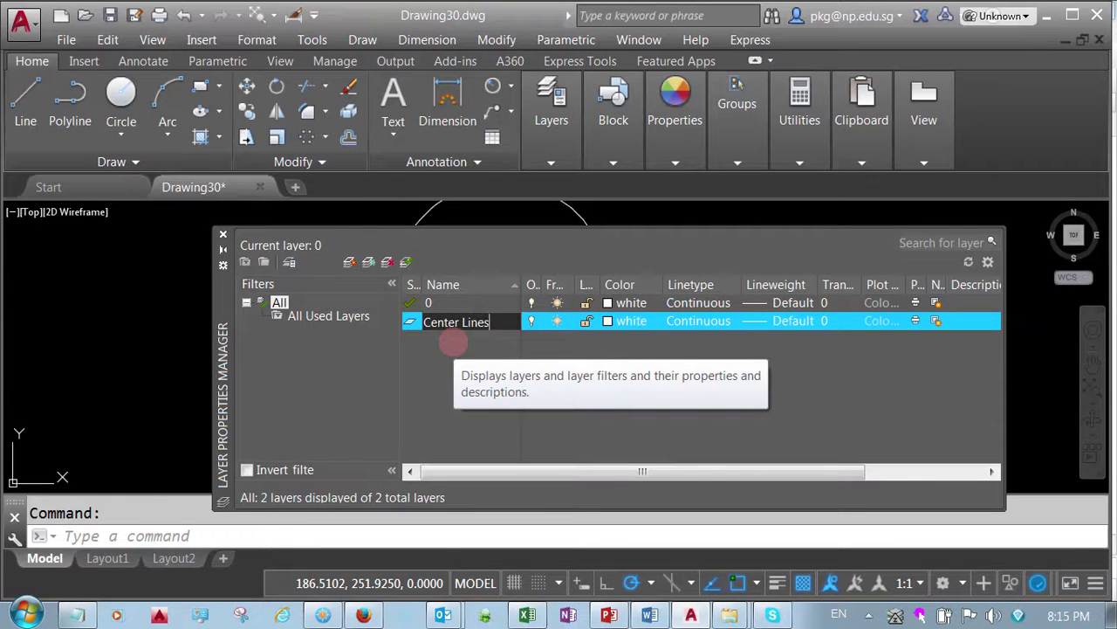
{"action": "left_click", "coordinate": [350, 263]}
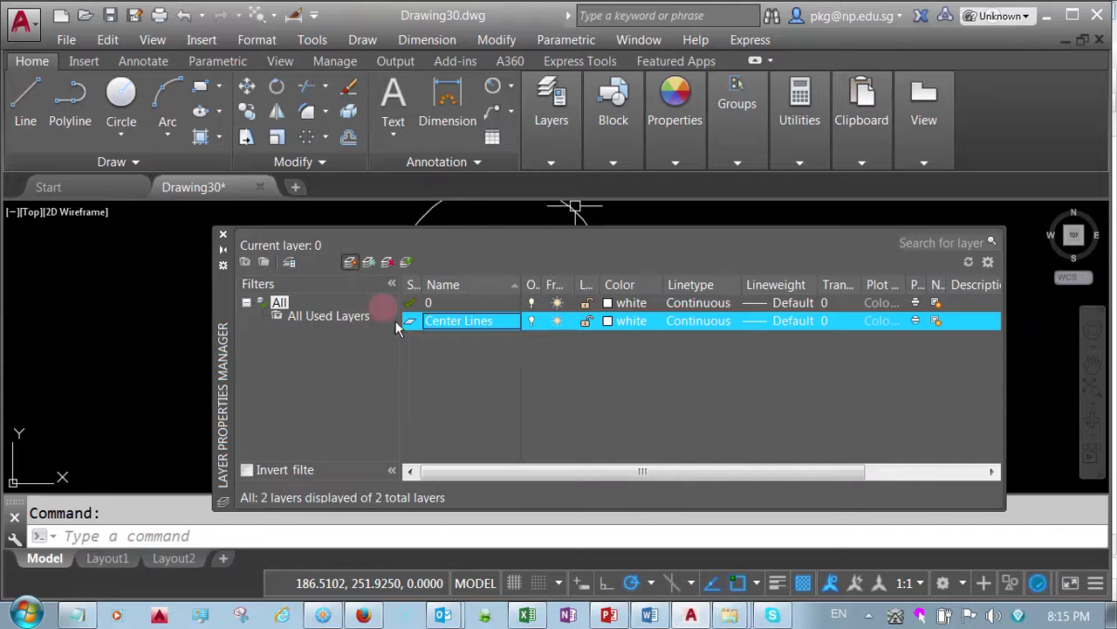
{"action": "type", "text": "D"}
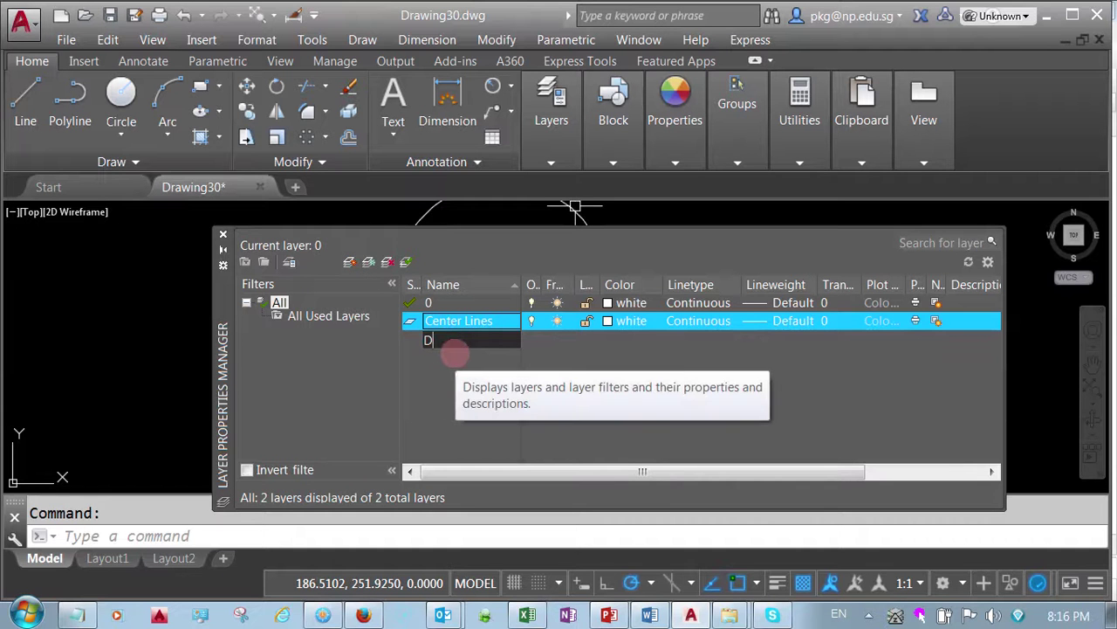
{"action": "type", "text": "imensions"}
{"action": "key", "text": "ctrl+BackSpace"}
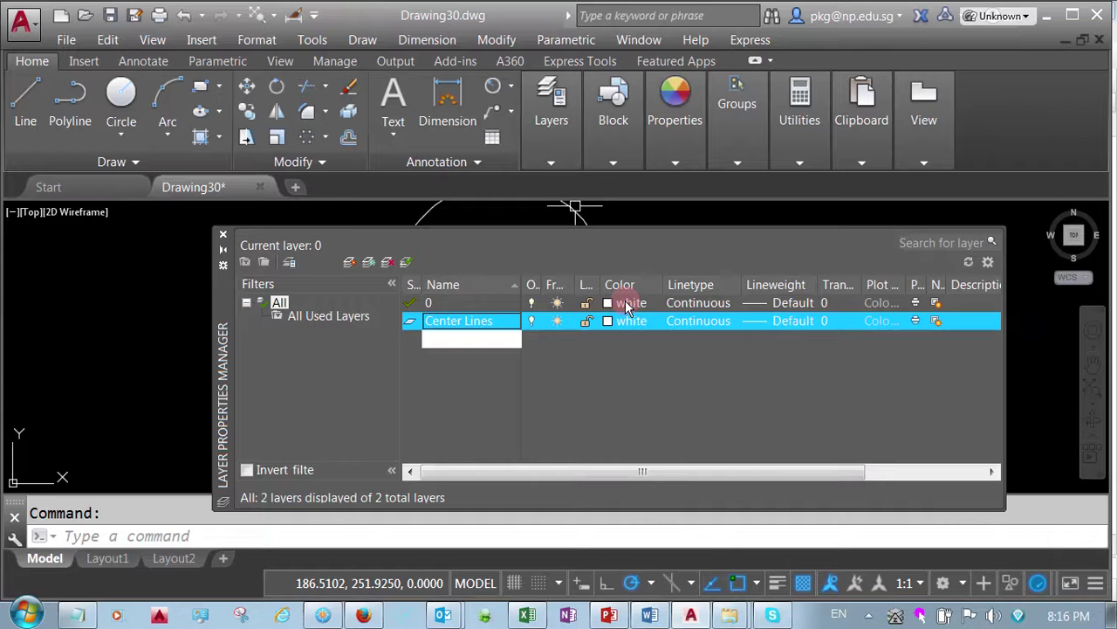
Keep layer 0 white after briefly setting it to red.
{"action": "left_click", "coordinate": [624, 302]}
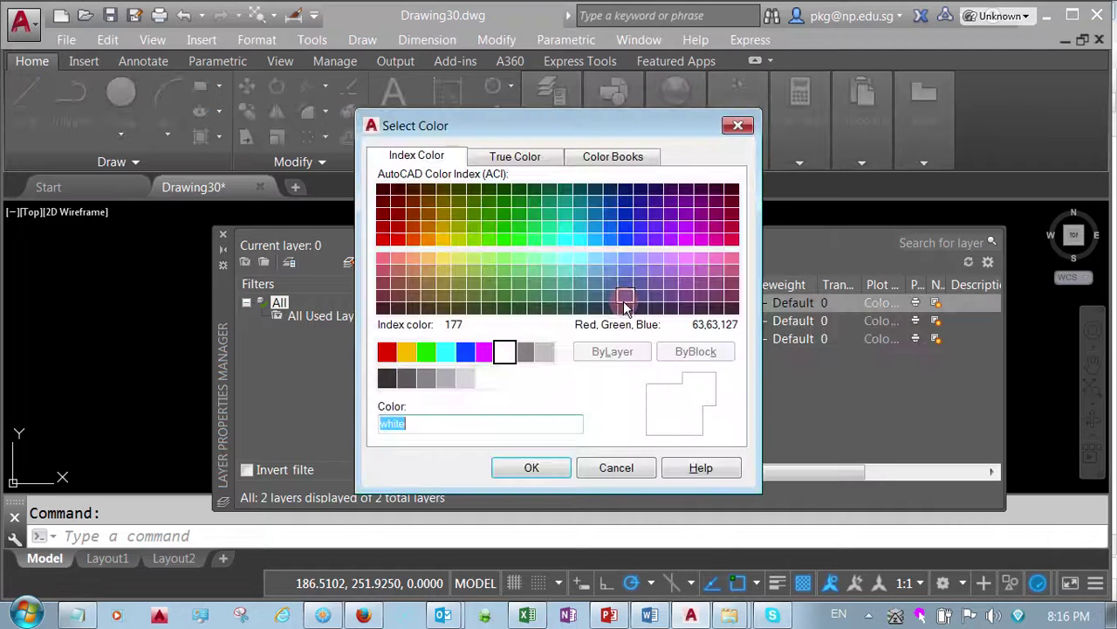
{"action": "left_click", "coordinate": [387, 350]}
{"action": "left_click", "coordinate": [530, 469]}
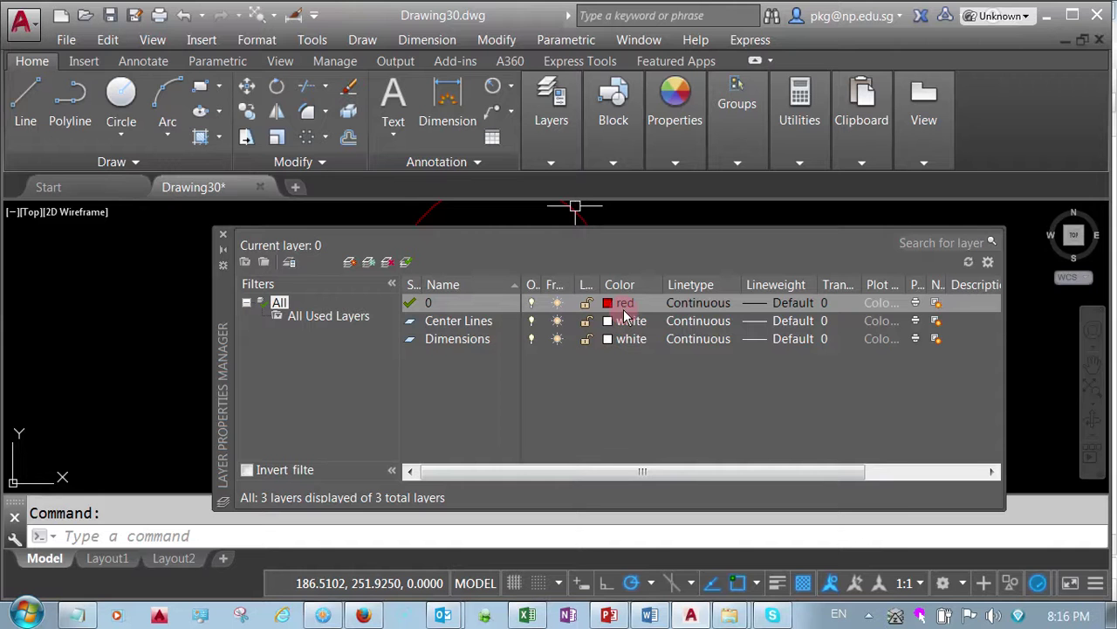
{"action": "right_click", "coordinate": [623, 309]}
{"action": "left_click", "coordinate": [609, 303]}
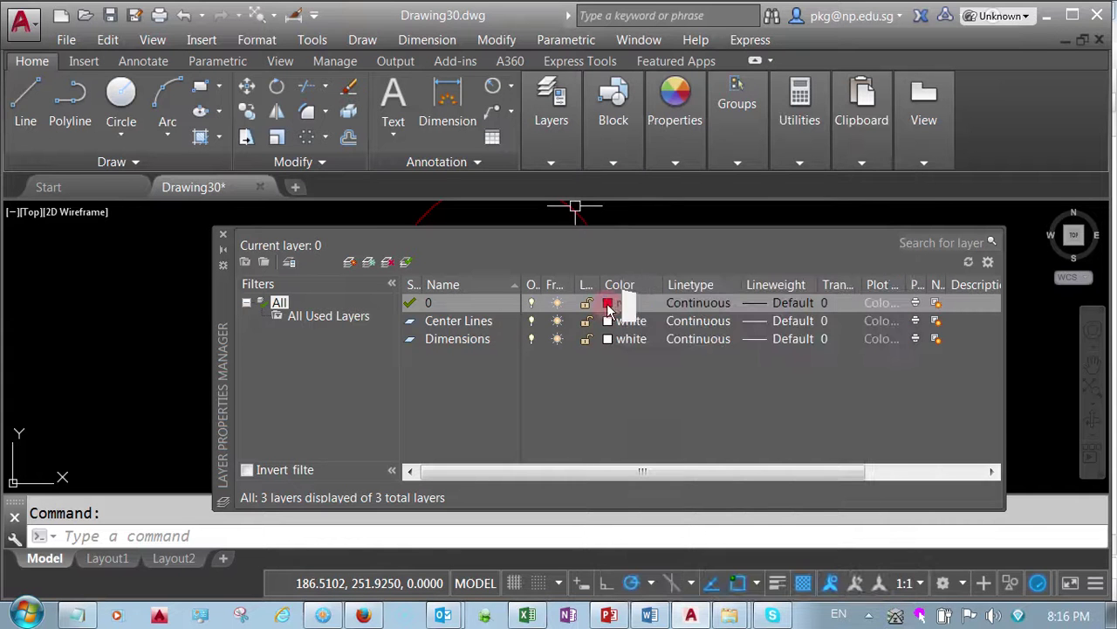
{"action": "left_click", "coordinate": [608, 303]}
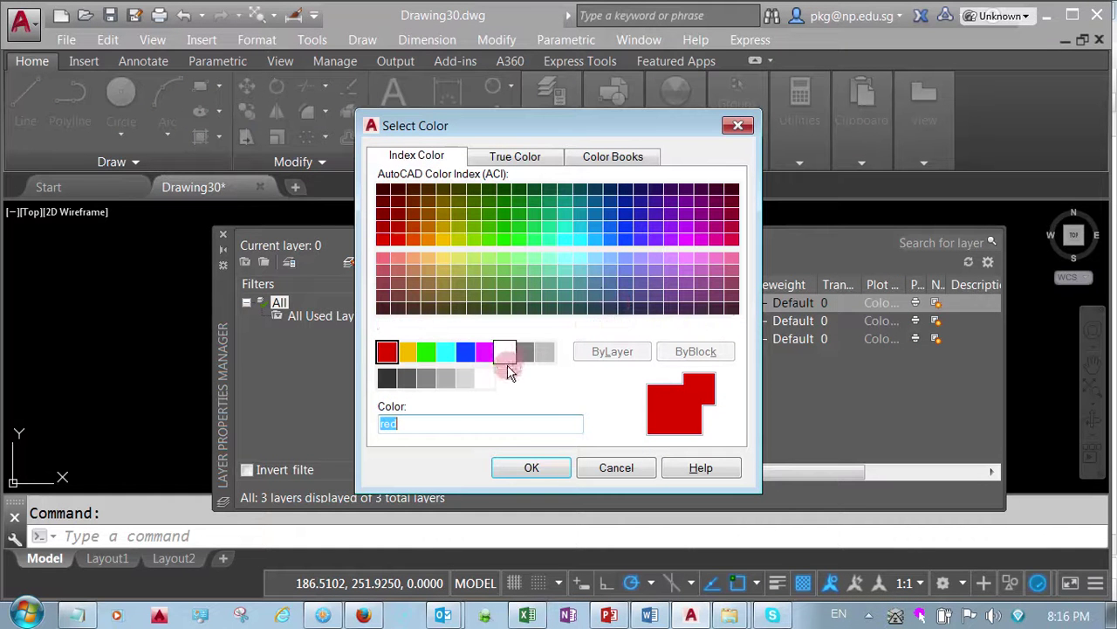
{"action": "left_click", "coordinate": [504, 351]}
{"action": "left_click", "coordinate": [529, 469]}
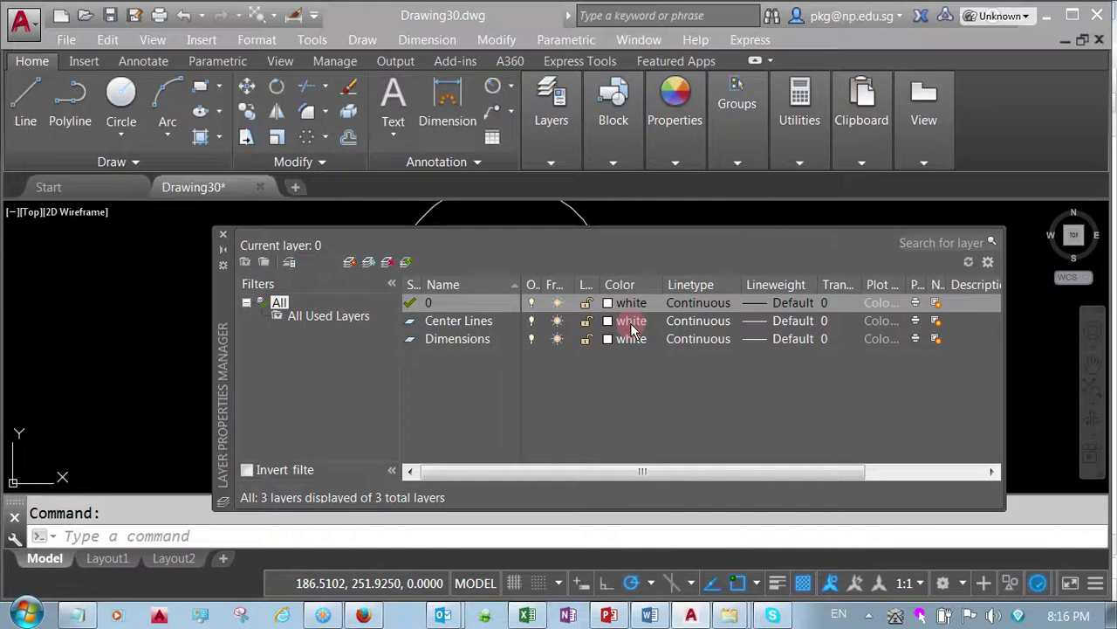
Colour the Center Lines layer red and the Dimensions layer green.
{"action": "left_click", "coordinate": [631, 321]}
{"action": "left_click", "coordinate": [387, 355]}
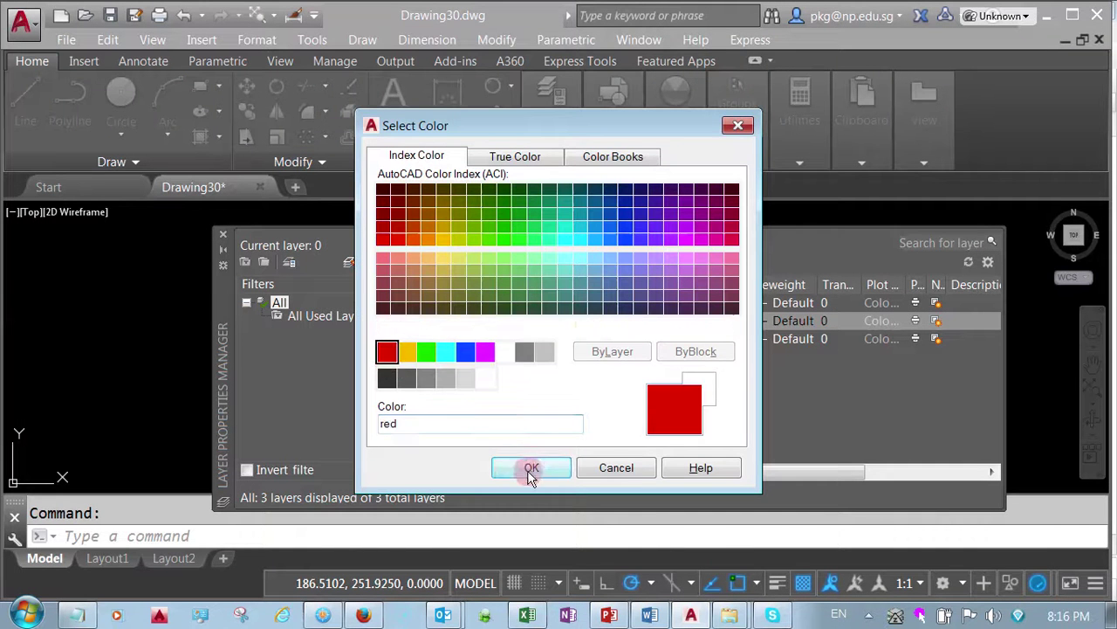
{"action": "left_click", "coordinate": [532, 469]}
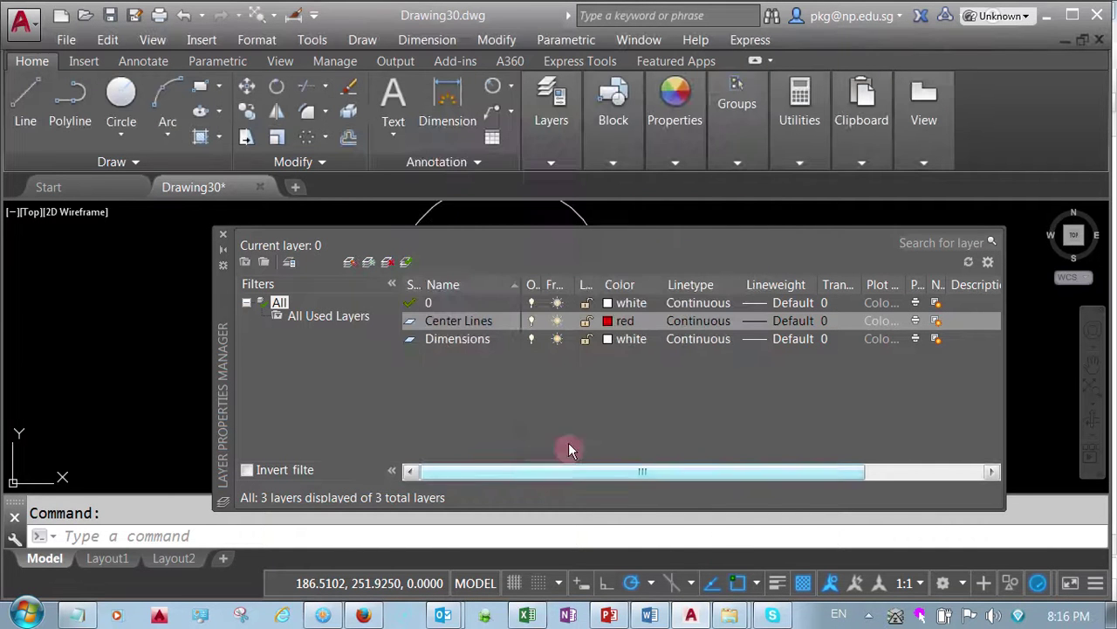
{"action": "left_click", "coordinate": [626, 342]}
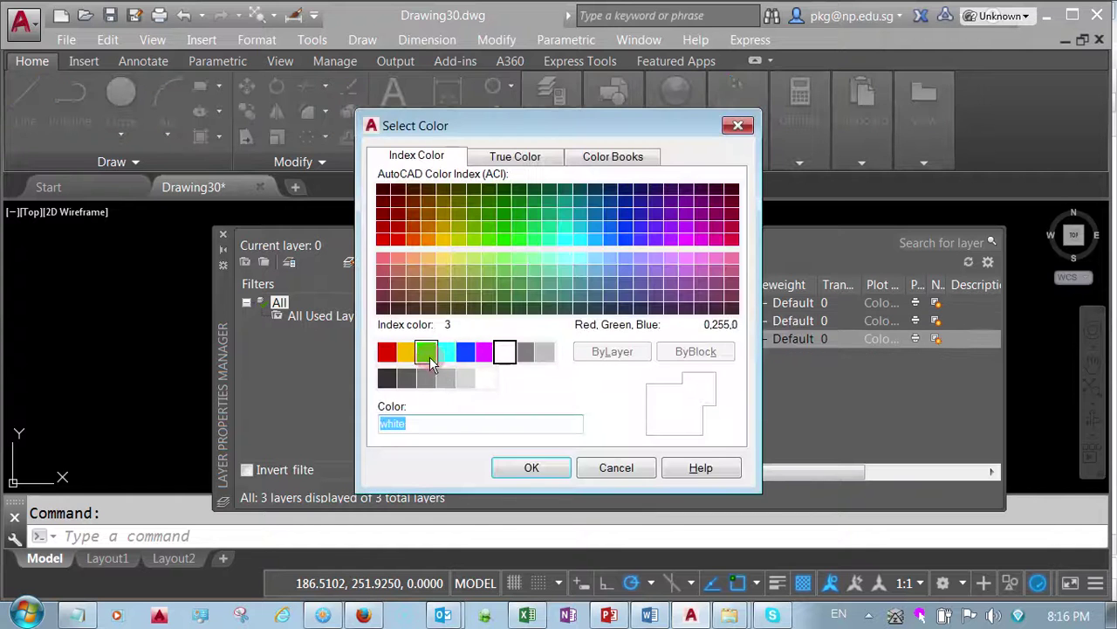
{"action": "left_click", "coordinate": [426, 353]}
{"action": "left_click", "coordinate": [530, 468]}
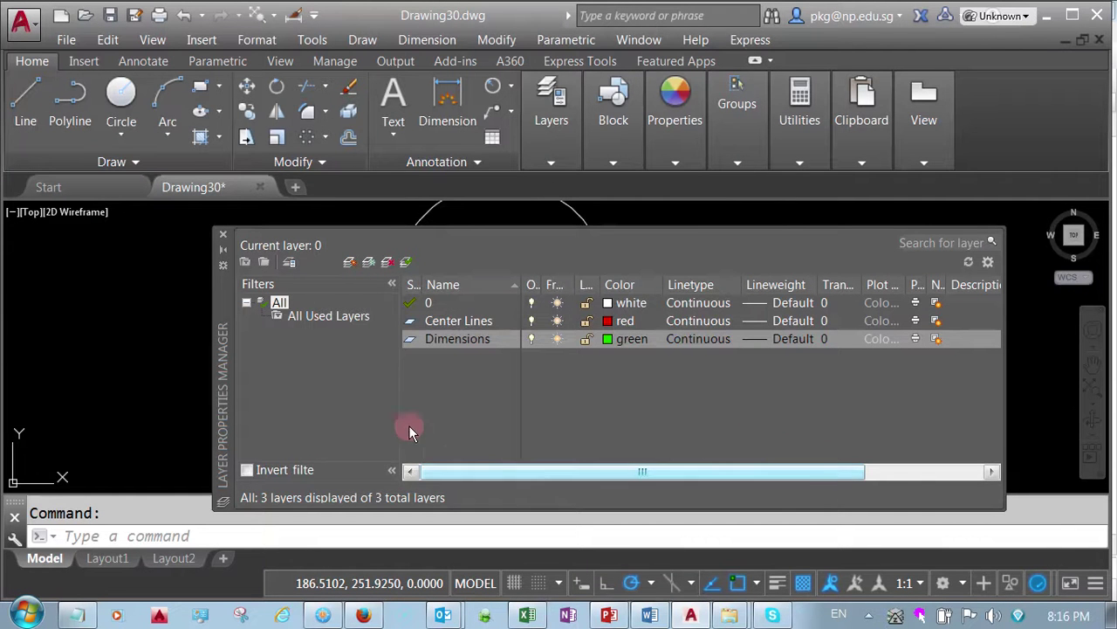
Load the CENTER linetype and assign it to the Center Lines layer.
{"action": "left_click", "coordinate": [710, 321]}
{"action": "left_click", "coordinate": [864, 471]}
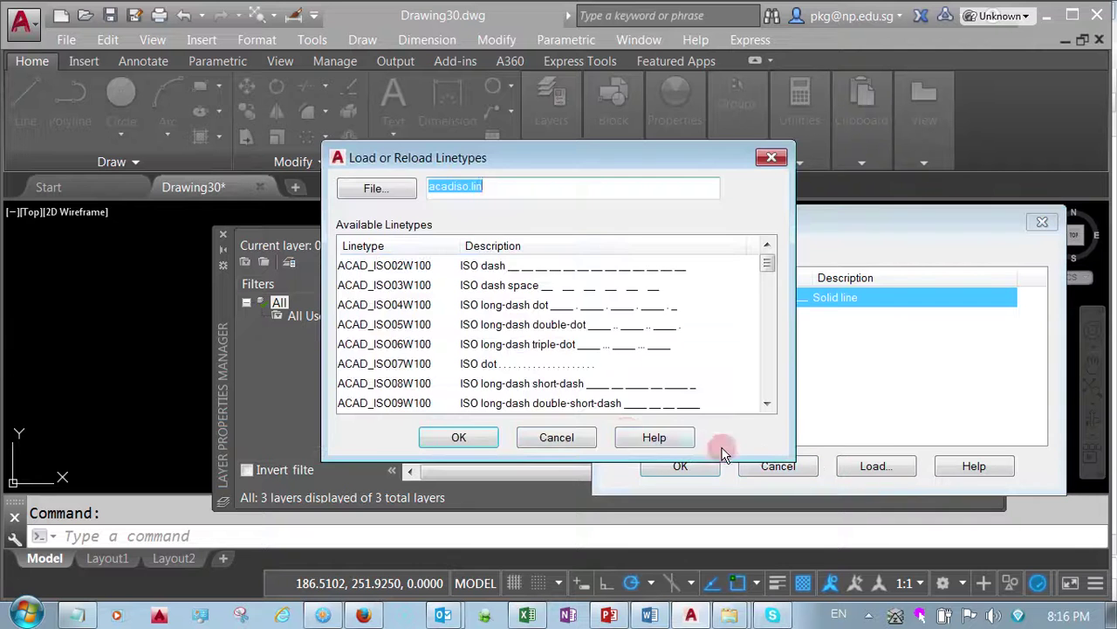
{"action": "left_click", "coordinate": [409, 363]}
{"action": "key", "text": "c"}
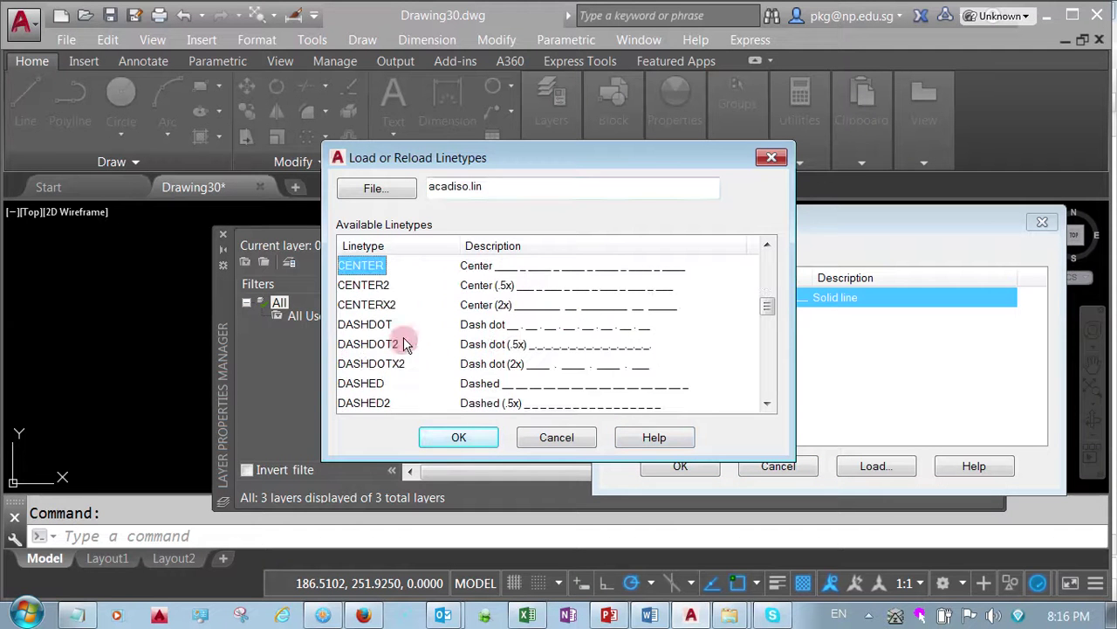
{"action": "left_click", "coordinate": [459, 436]}
{"action": "left_click", "coordinate": [705, 469]}
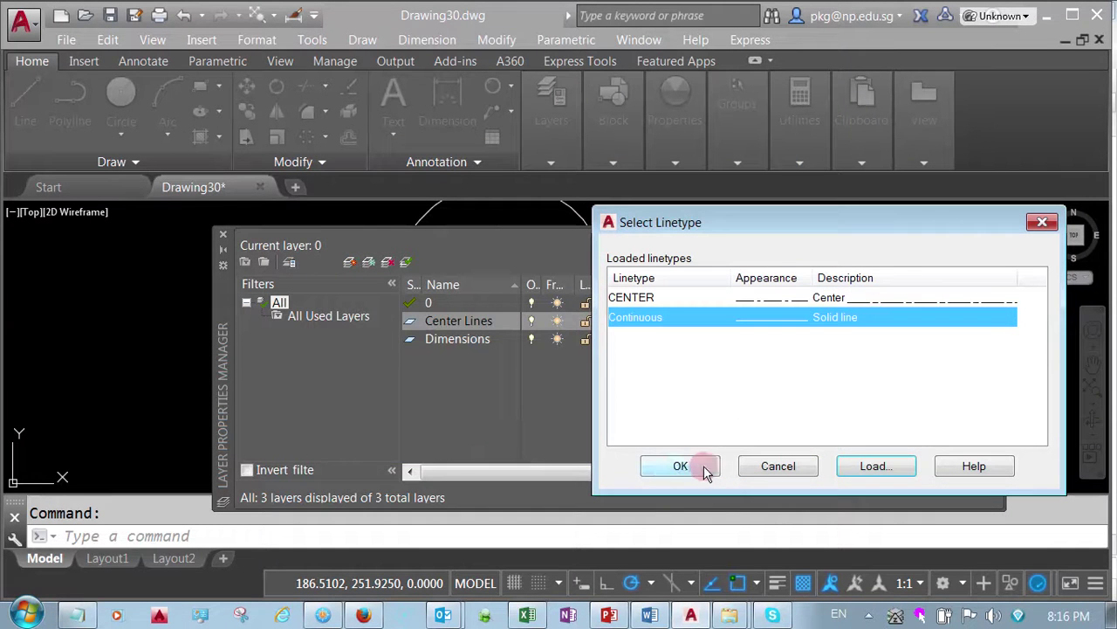
{"action": "left_click", "coordinate": [642, 298]}
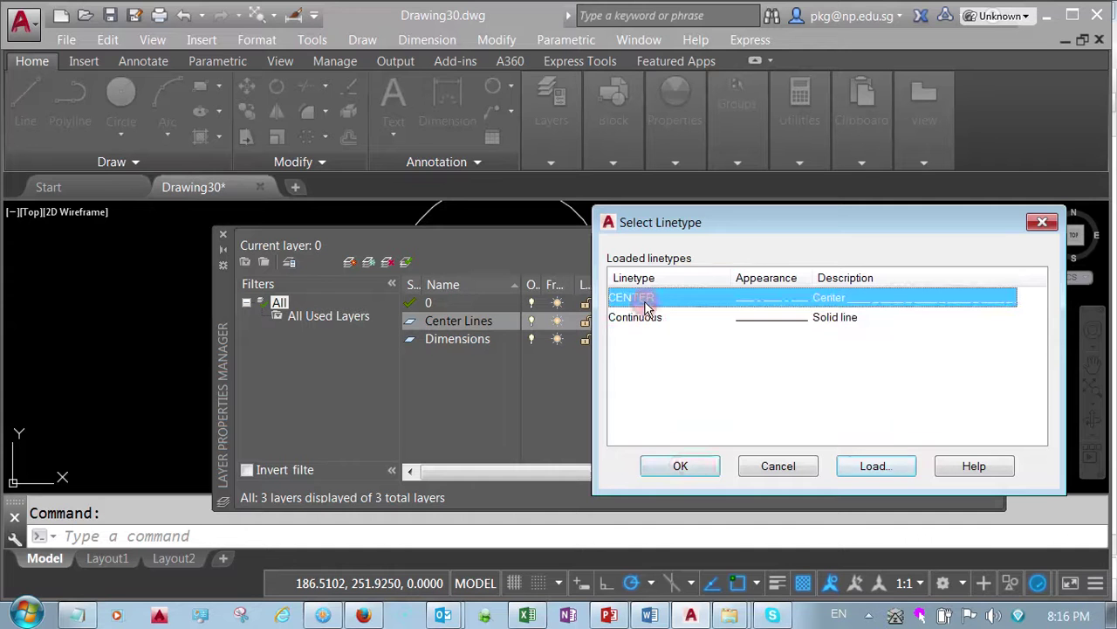
{"action": "left_click", "coordinate": [680, 467]}
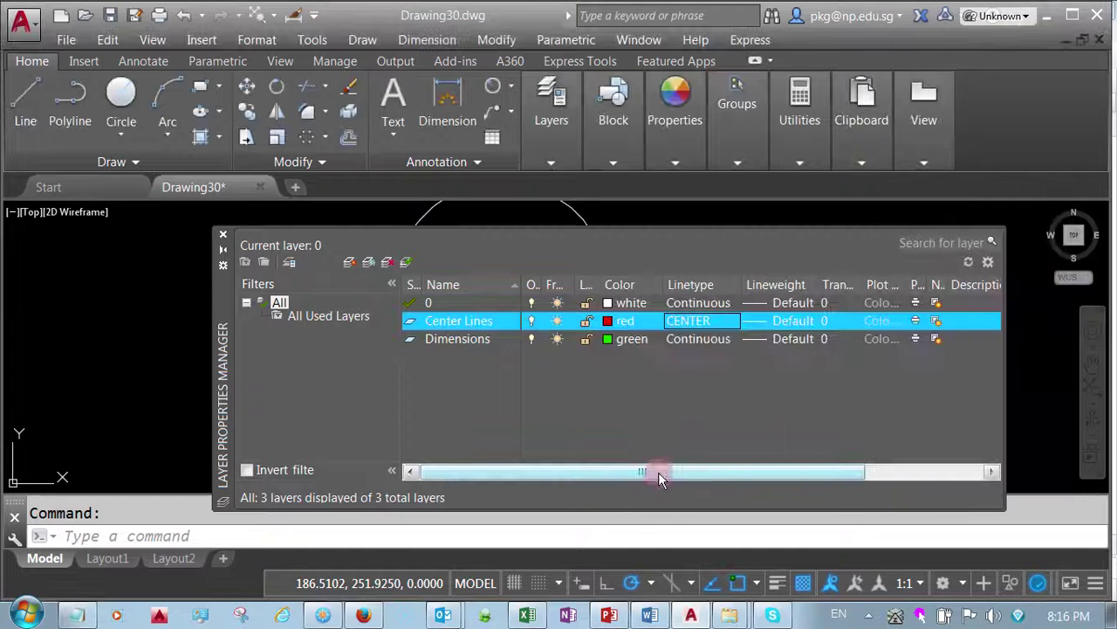
Move the radius-70 circle and all three guide lines onto the Center Lines layer.
{"action": "left_click", "coordinate": [223, 234]}
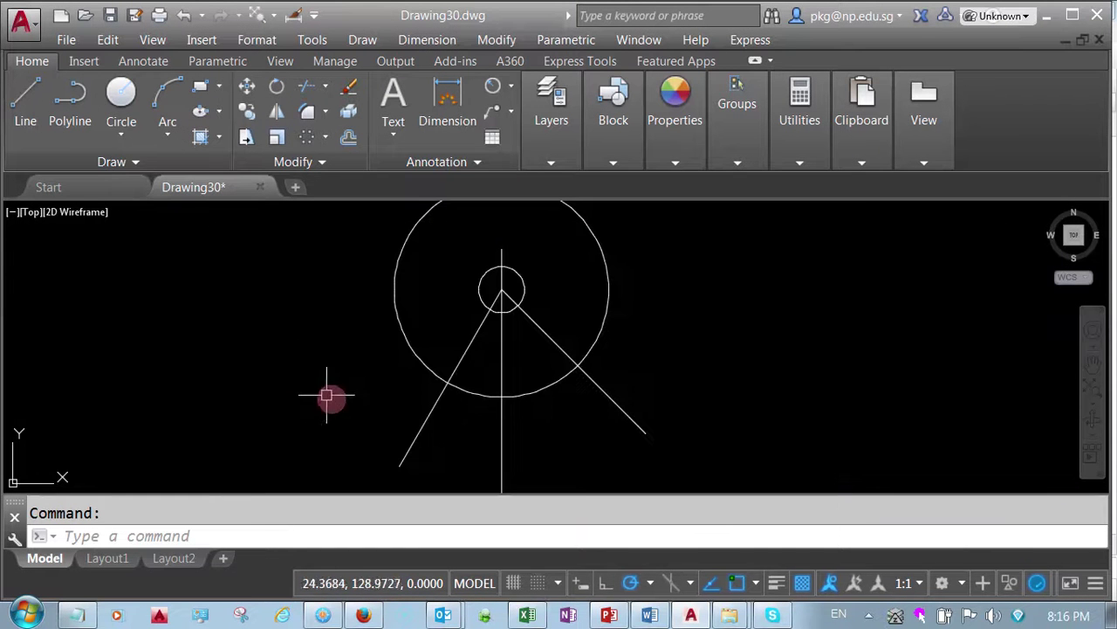
{"action": "left_click", "coordinate": [550, 446]}
{"action": "left_click", "coordinate": [426, 345]}
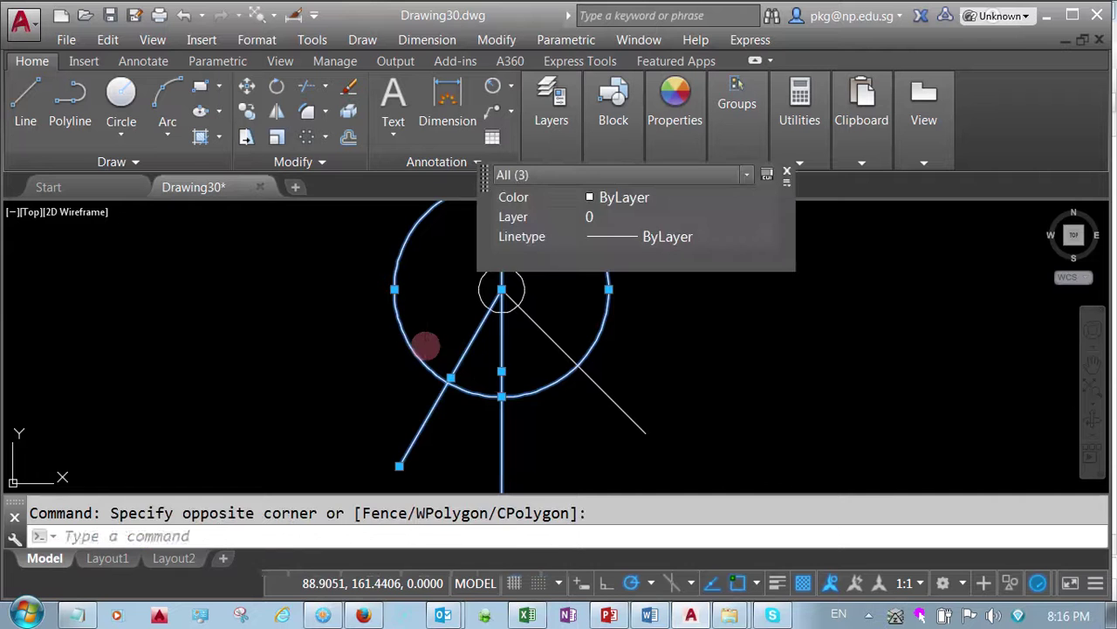
{"action": "left_click", "coordinate": [602, 420]}
{"action": "left_click", "coordinate": [576, 373]}
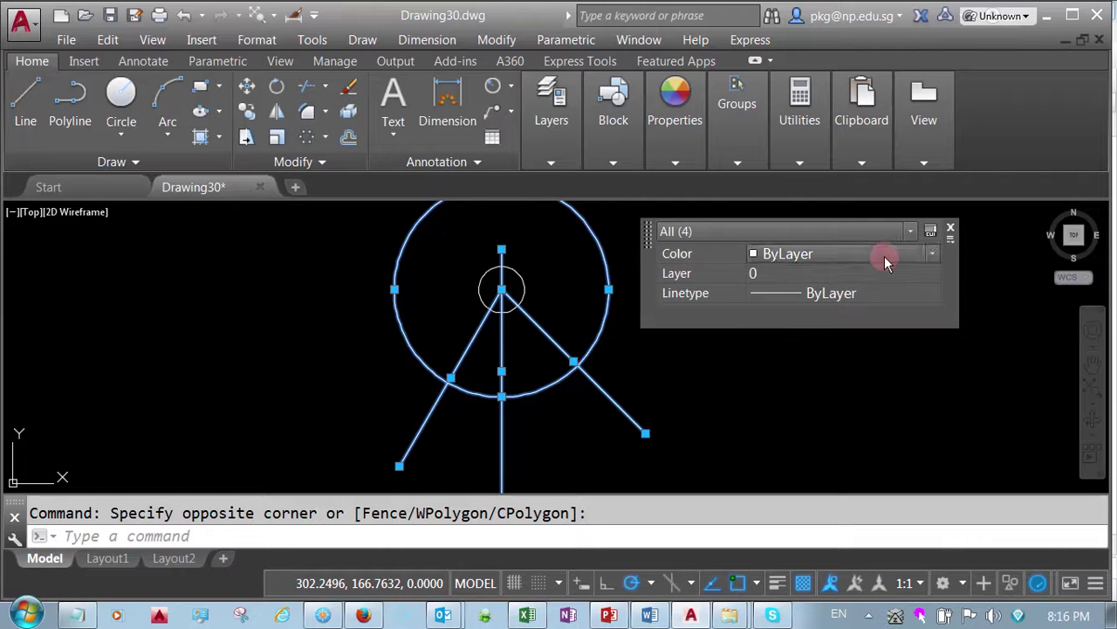
{"action": "mouse_move", "coordinate": [838, 273]}
{"action": "left_click", "coordinate": [873, 278]}
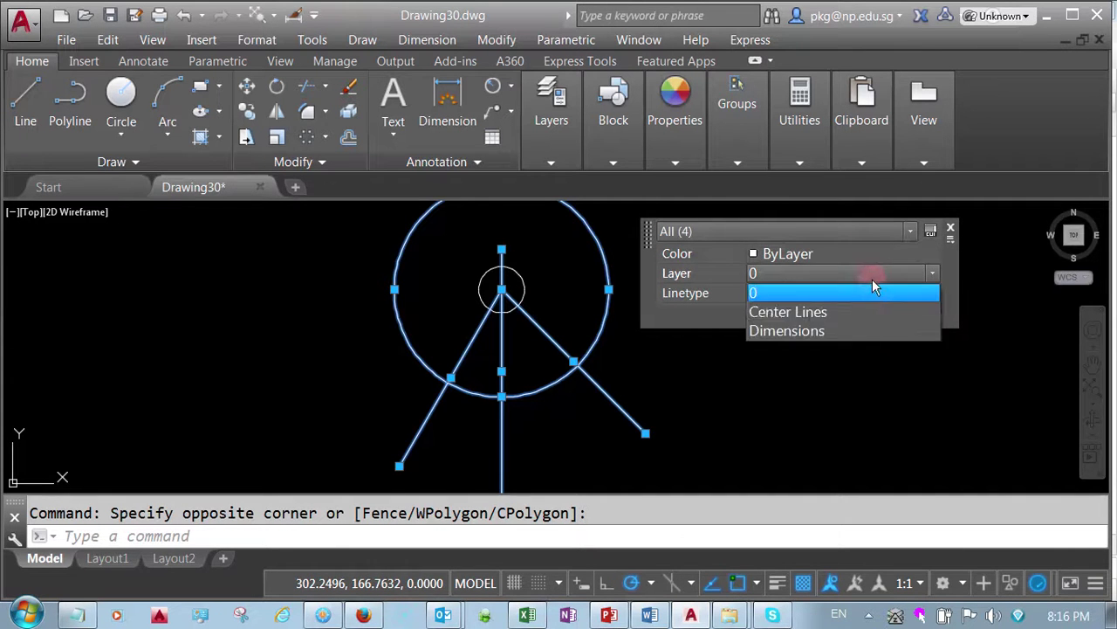
{"action": "left_click", "coordinate": [838, 310]}
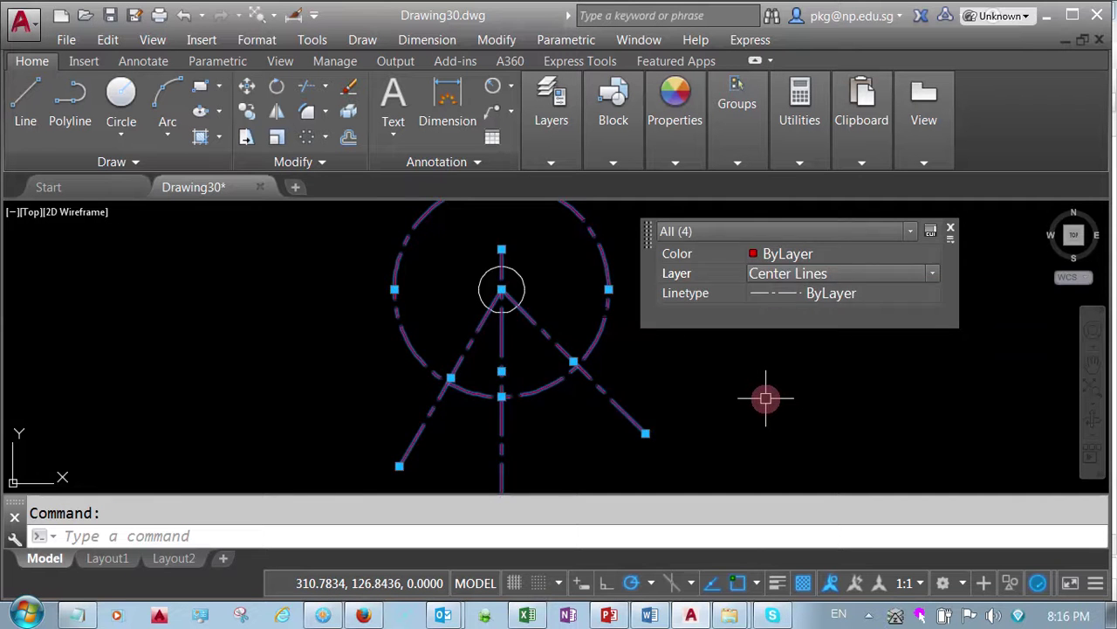
{"action": "key", "text": "Escape"}
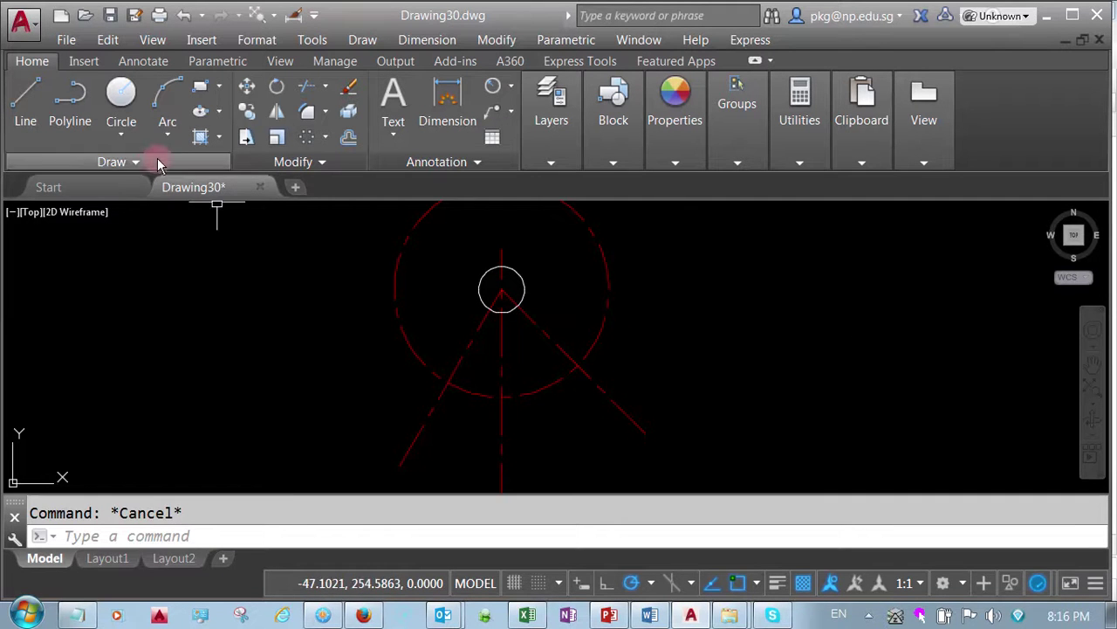
Draw radius-10 circles where the radius-70 circle meets the left and right diagonals.
{"action": "left_click", "coordinate": [121, 133]}
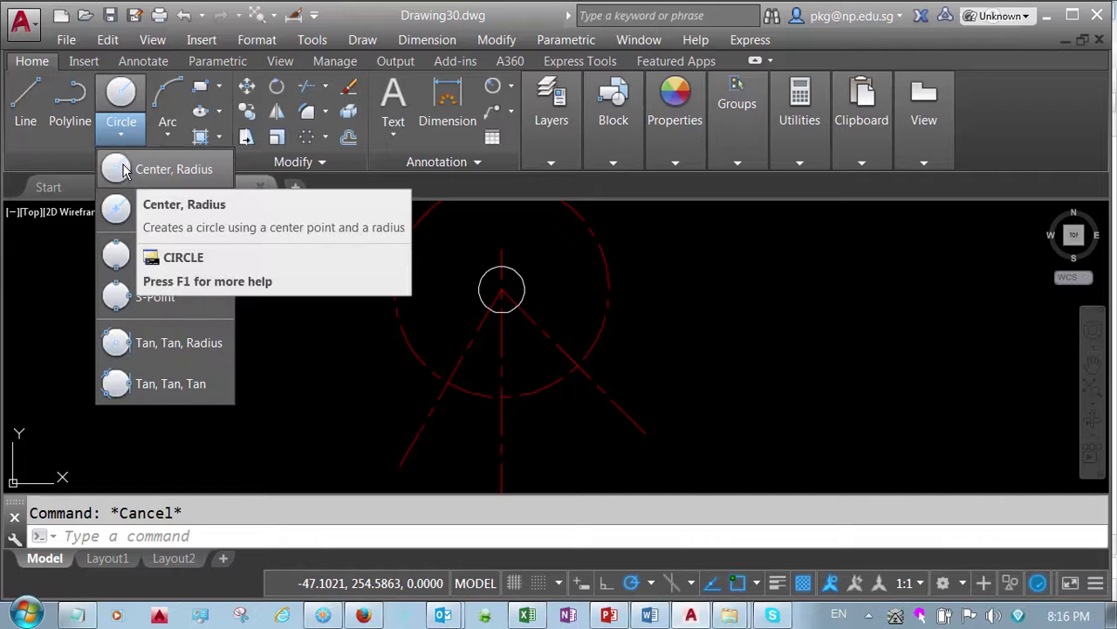
{"action": "left_click", "coordinate": [121, 168]}
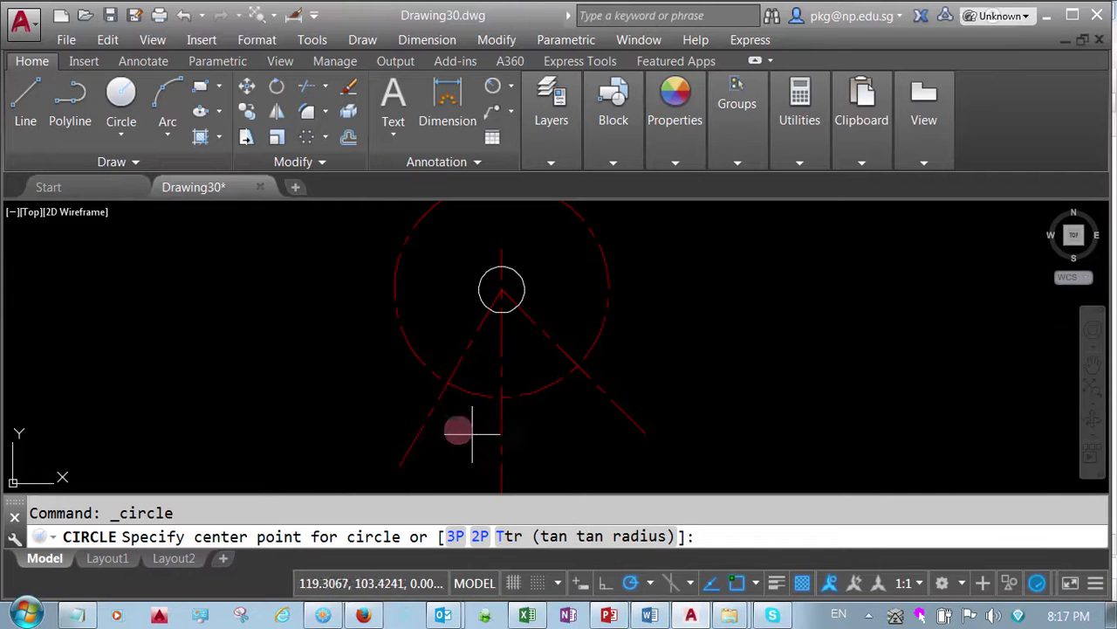
{"action": "left_click", "coordinate": [448, 381]}
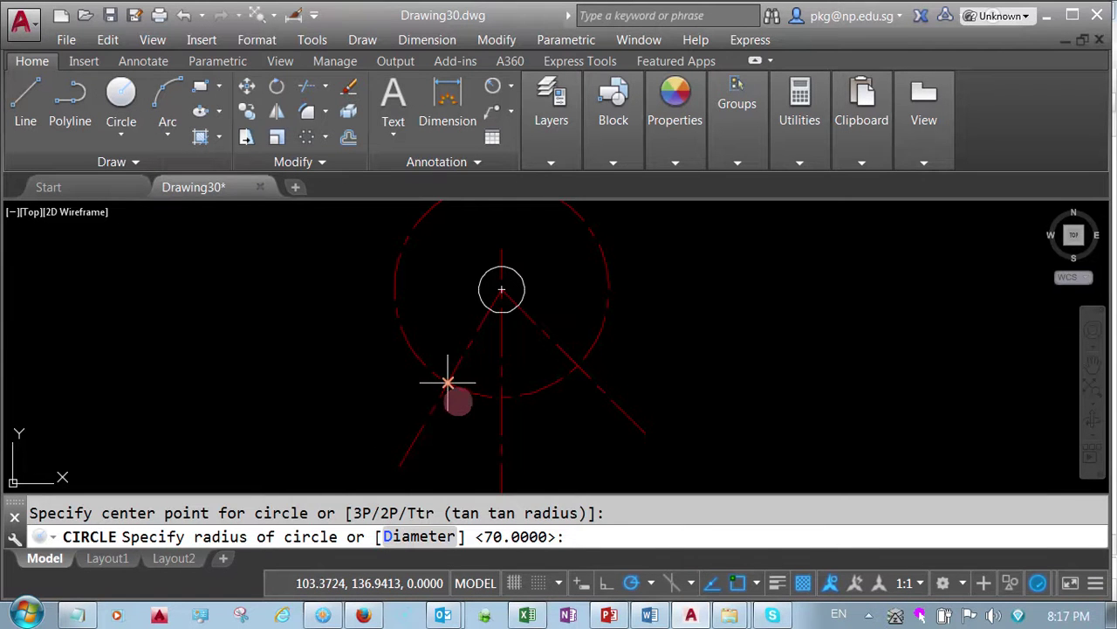
{"action": "type", "text": "10"}
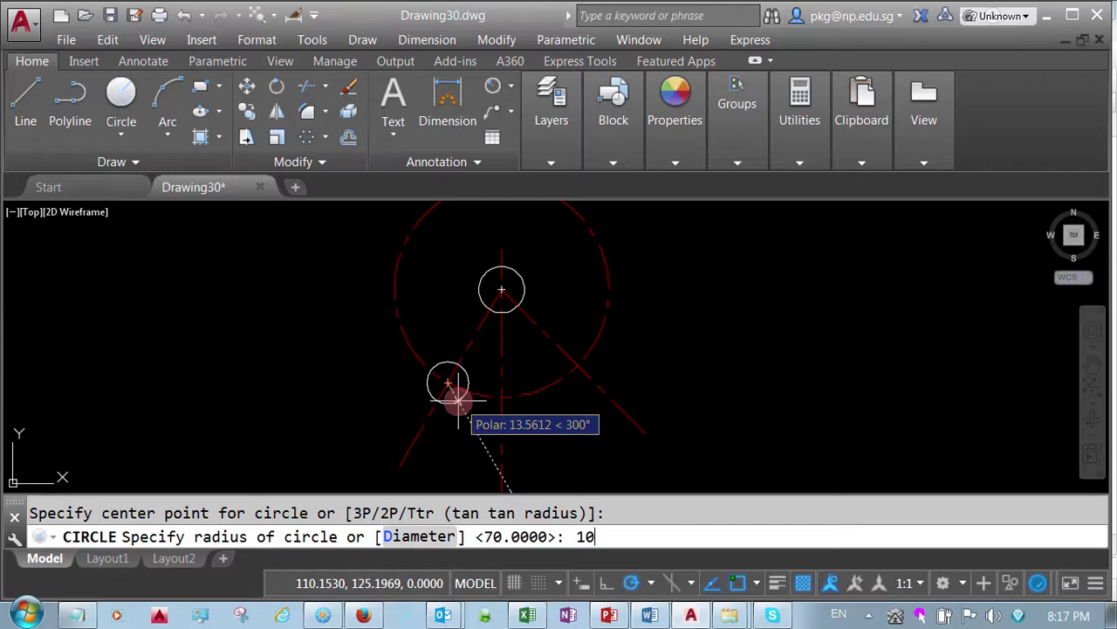
{"action": "key", "text": "Return"}
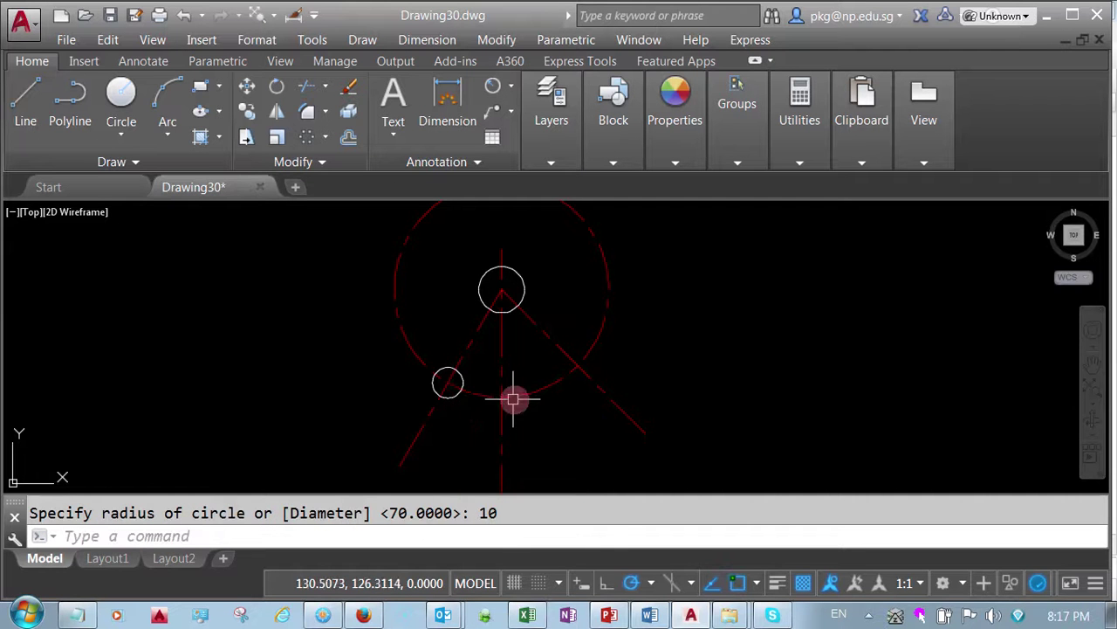
{"action": "right_click", "coordinate": [704, 349]}
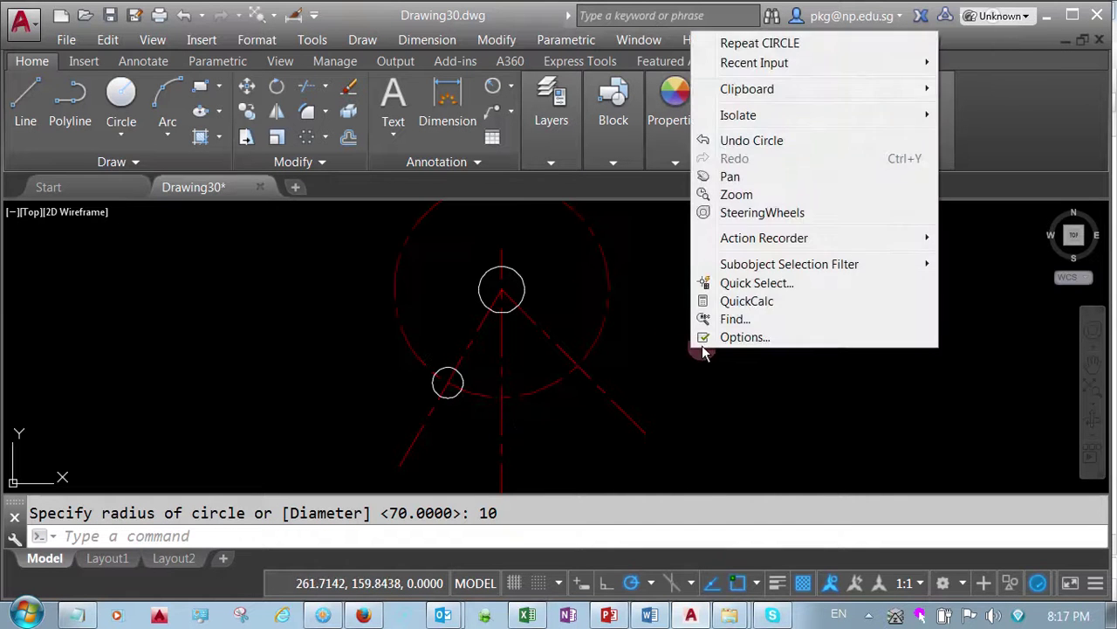
{"action": "left_click", "coordinate": [744, 44]}
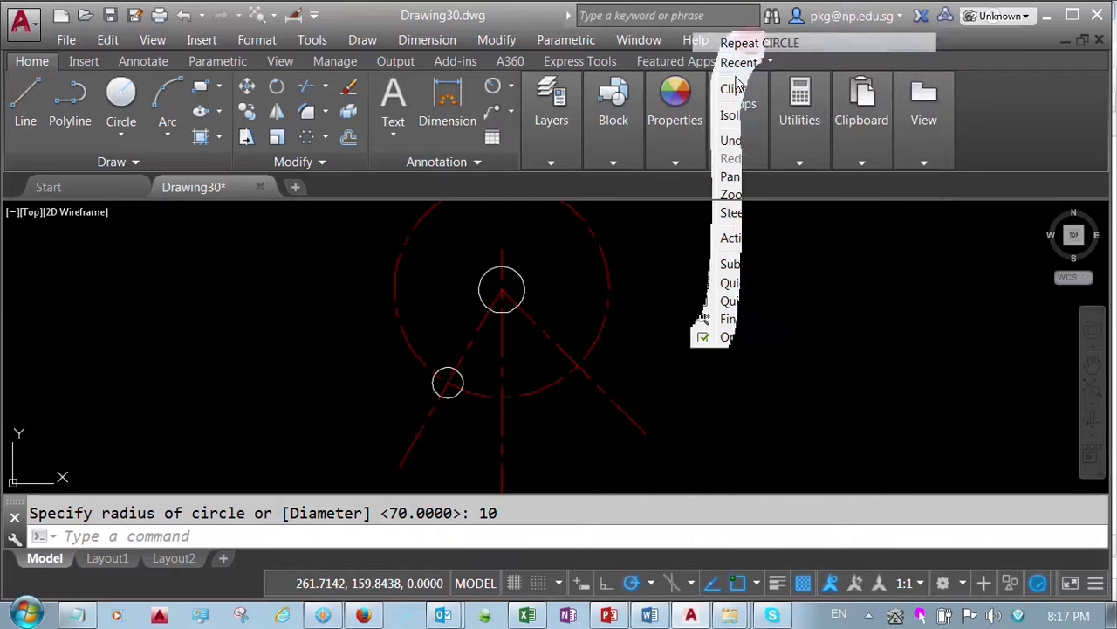
{"action": "left_click", "coordinate": [580, 367]}
{"action": "type", "text": "10"}
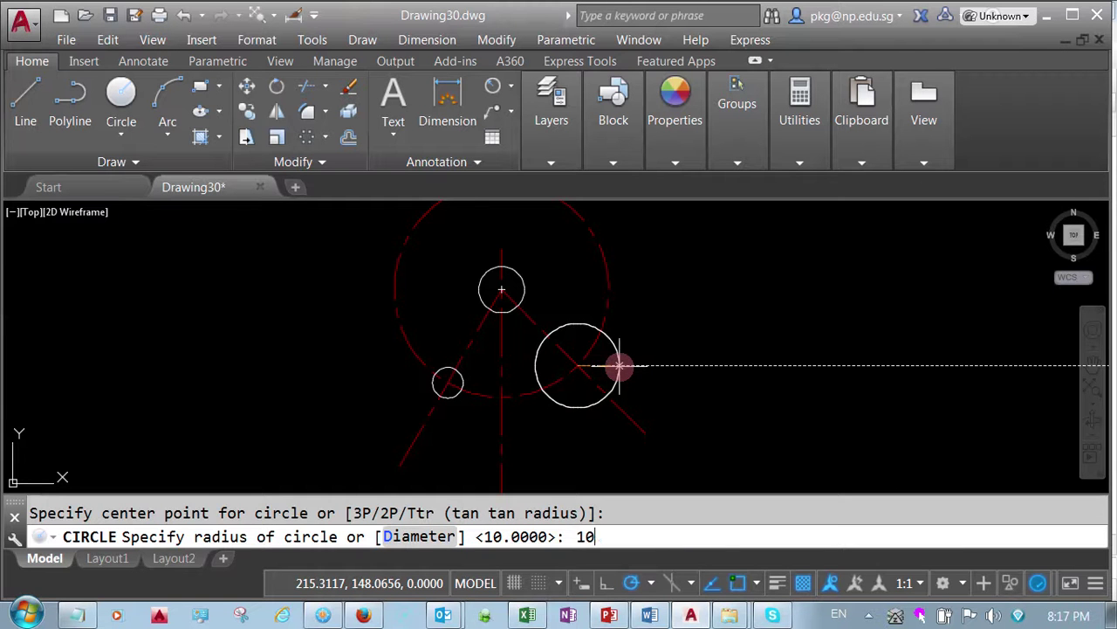
{"action": "key", "text": "Return"}
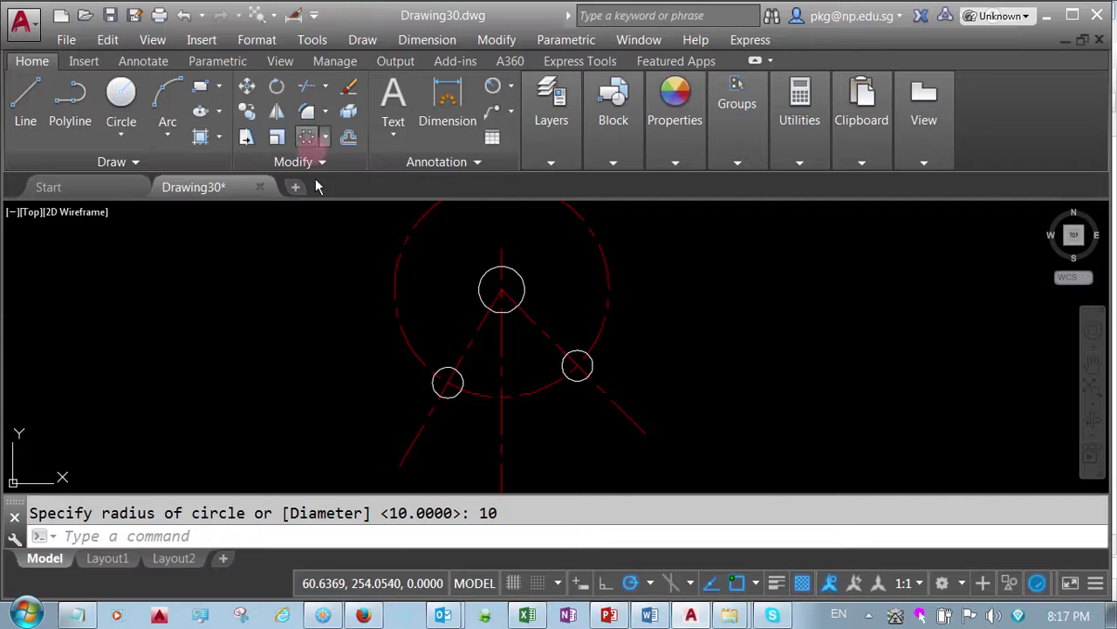
Join the lower-left and right radius-10 circles with a radius-50 fillet arc.
{"action": "type", "text": "f"}
{"action": "key", "text": "Return"}
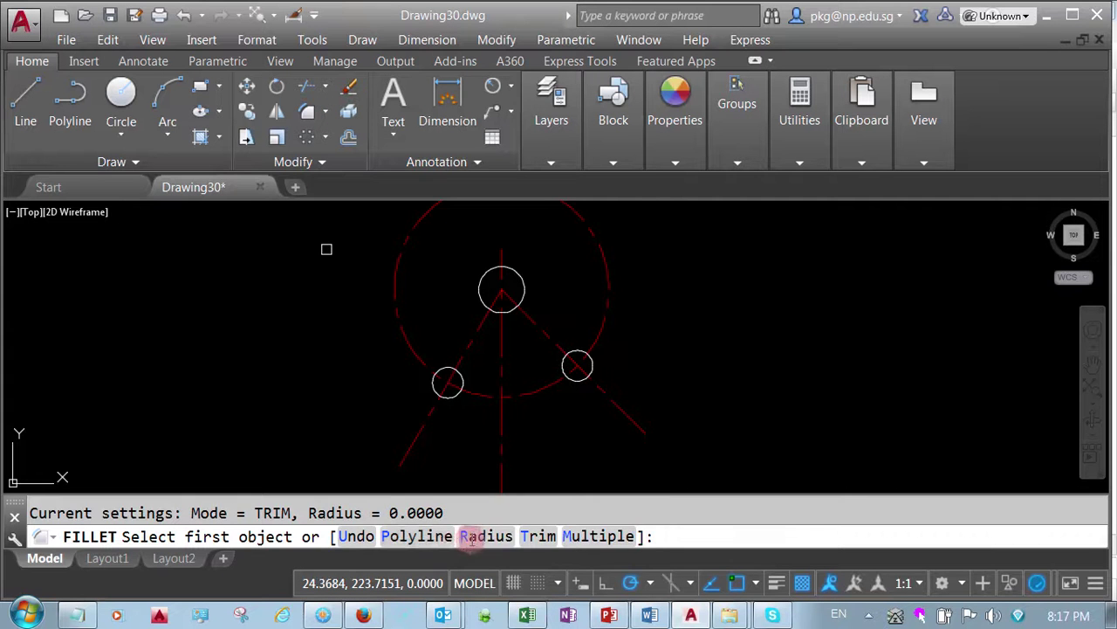
{"action": "left_click", "coordinate": [471, 536]}
{"action": "type", "text": "50"}
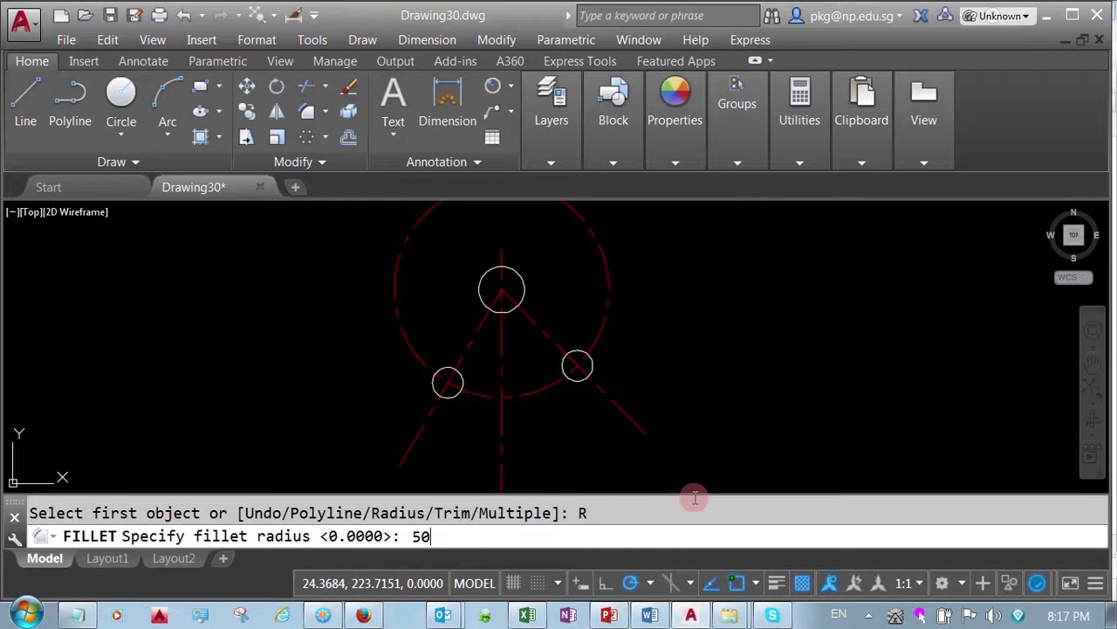
{"action": "key", "text": "Return"}
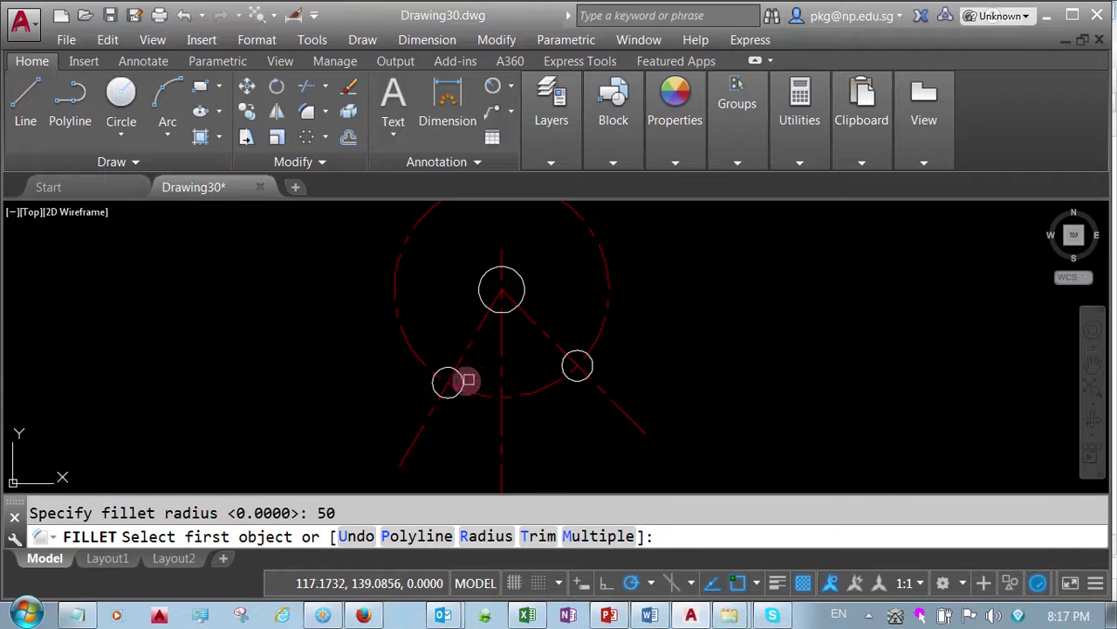
{"action": "left_click", "coordinate": [468, 380]}
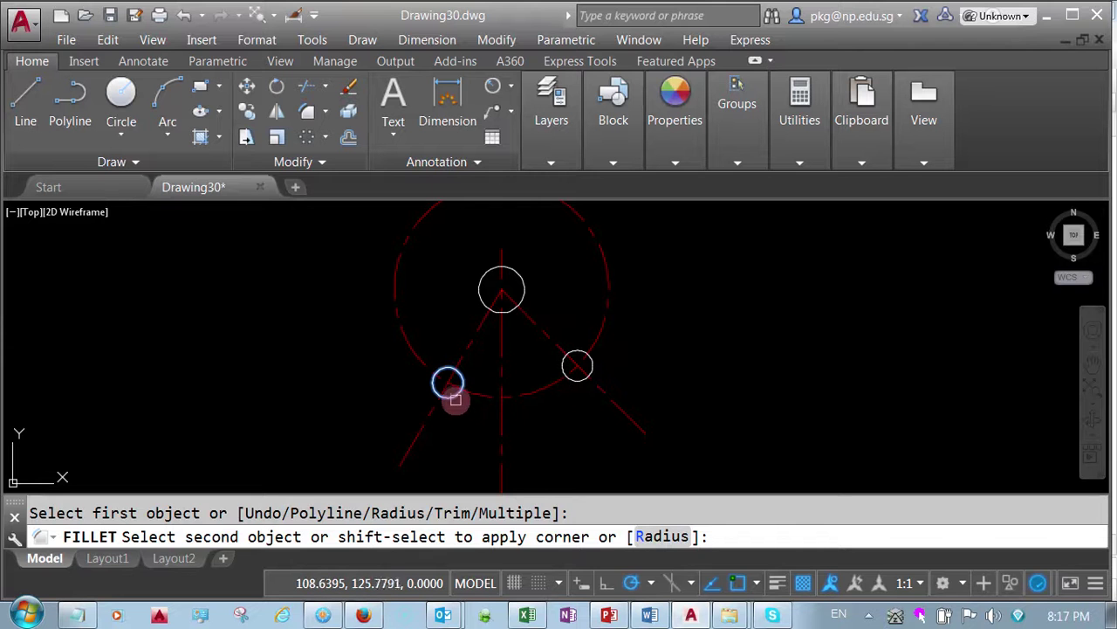
{"action": "left_click", "coordinate": [454, 394]}
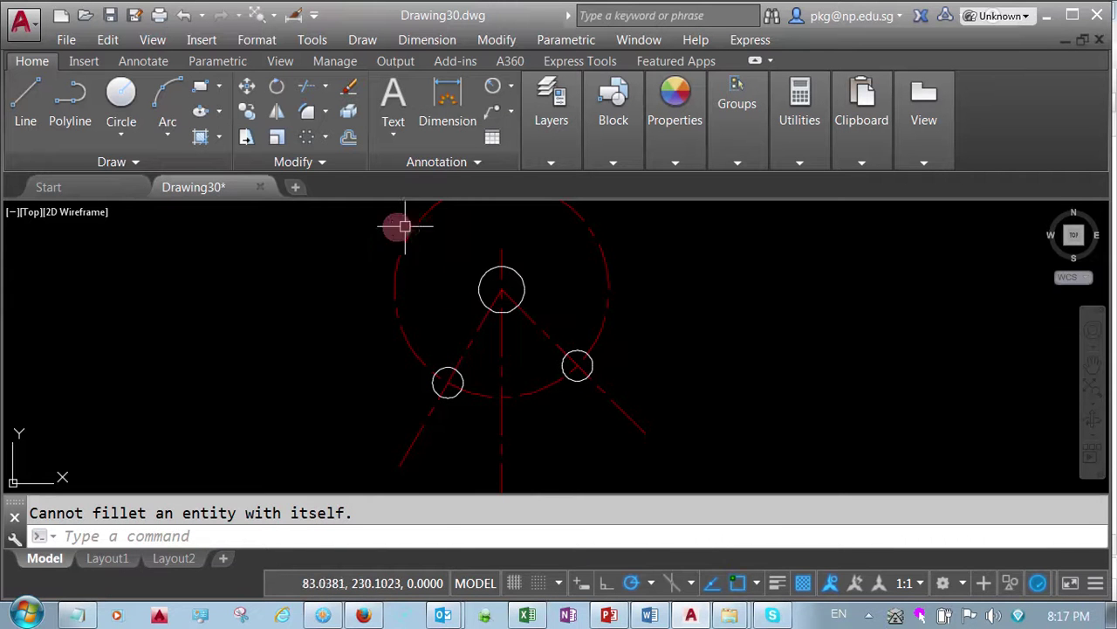
{"action": "key", "text": "Return"}
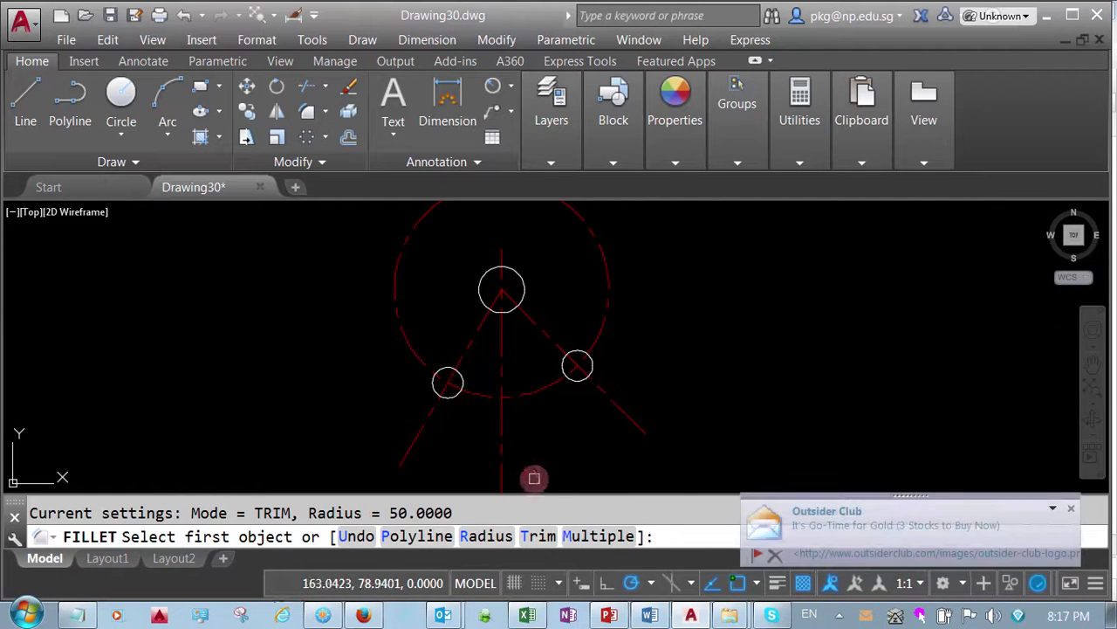
{"action": "left_click", "coordinate": [1072, 507]}
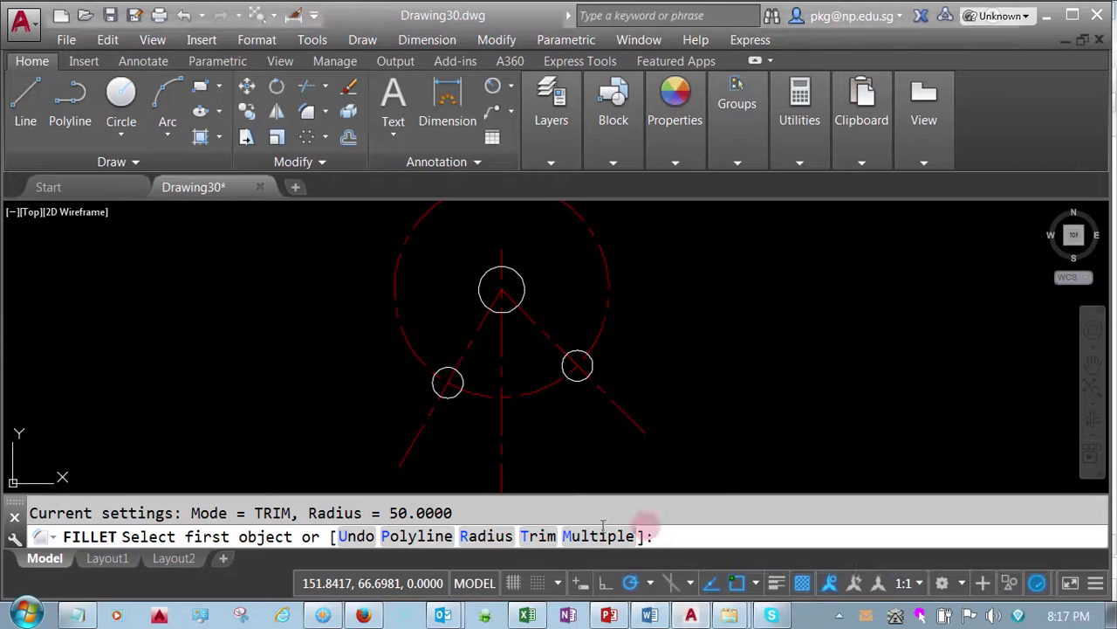
{"action": "left_click", "coordinate": [485, 535]}
{"action": "type", "text": "50"}
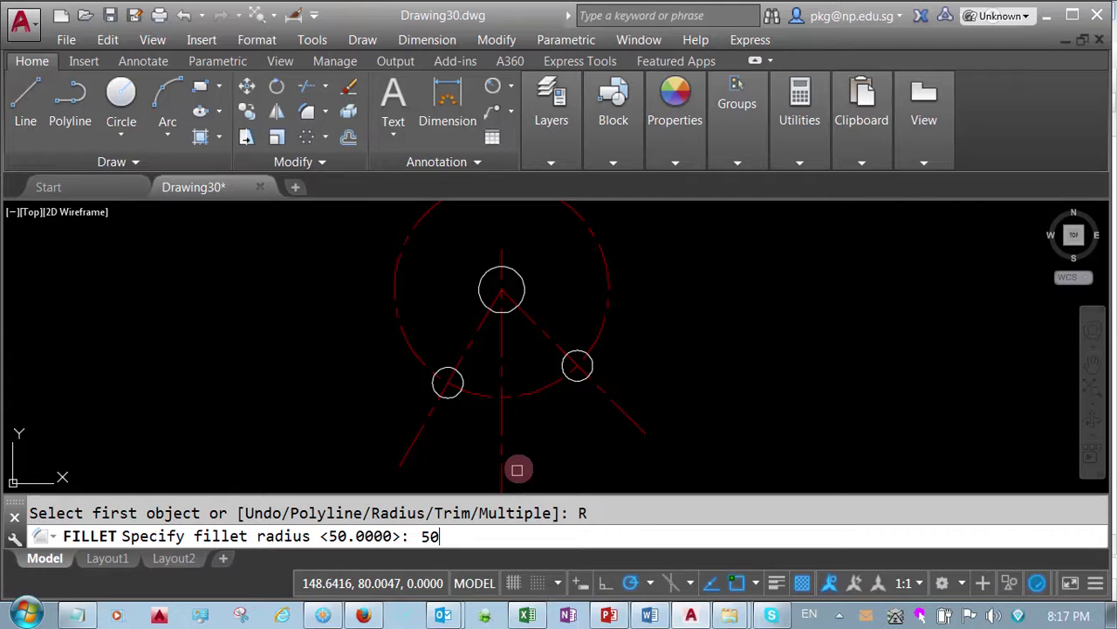
{"action": "key", "text": "Return"}
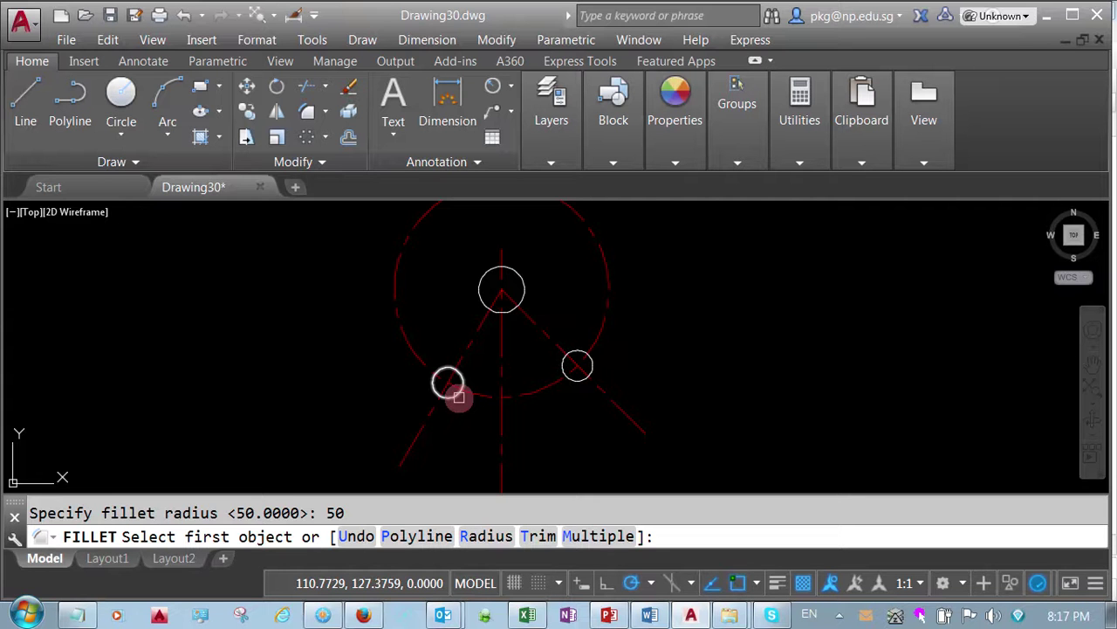
{"action": "left_click", "coordinate": [457, 397]}
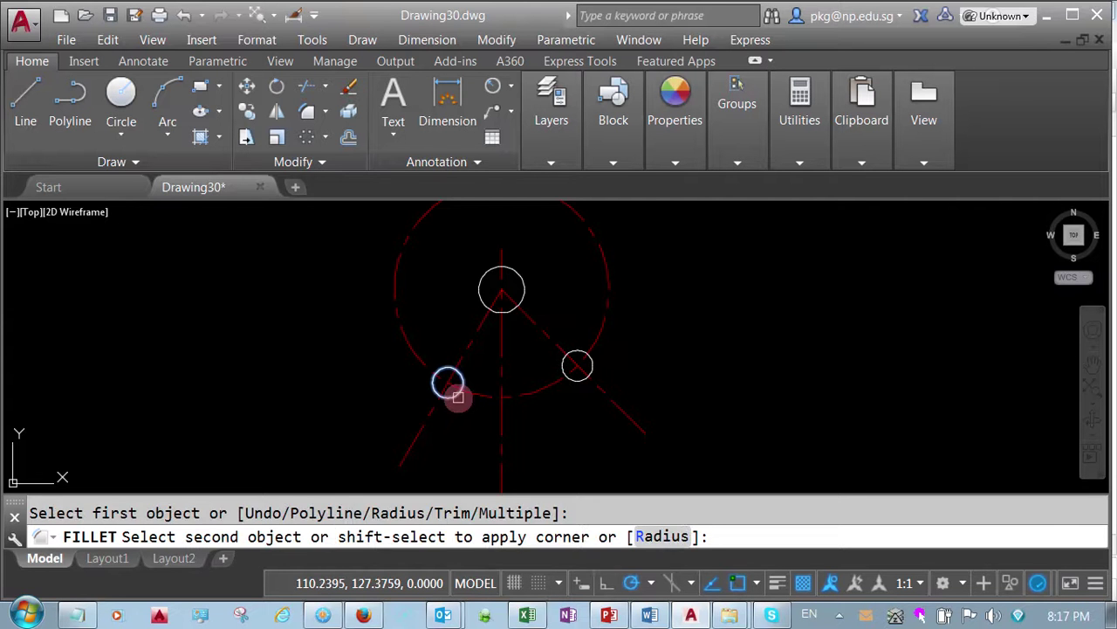
{"action": "left_click", "coordinate": [567, 382]}
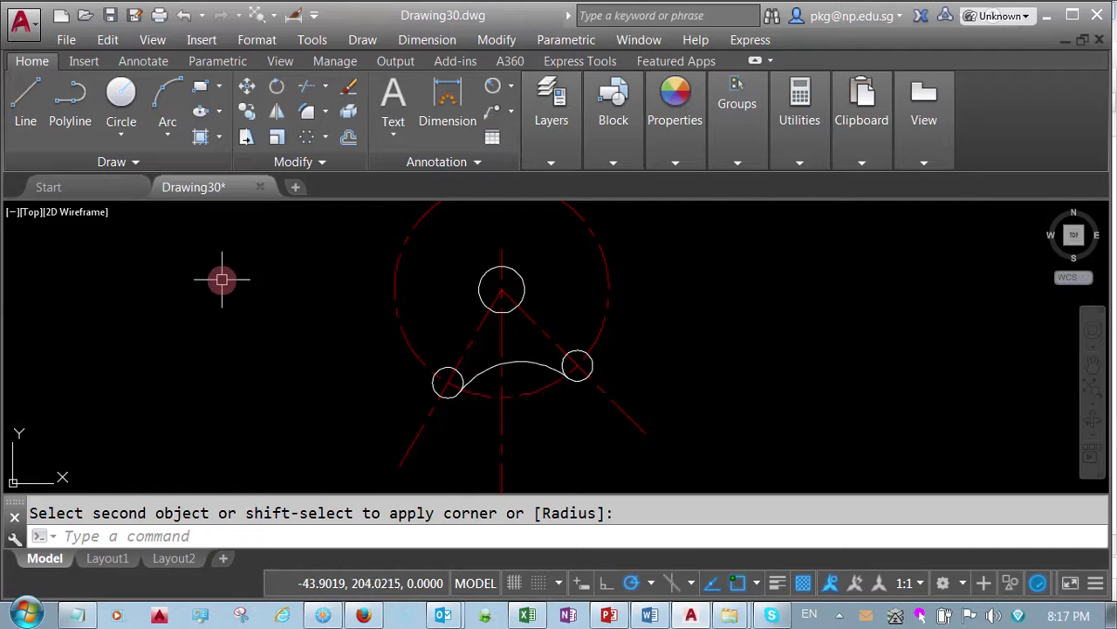
Join the top circle to the right circle with another radius-50 fillet arc.
{"action": "right_click", "coordinate": [222, 280]}
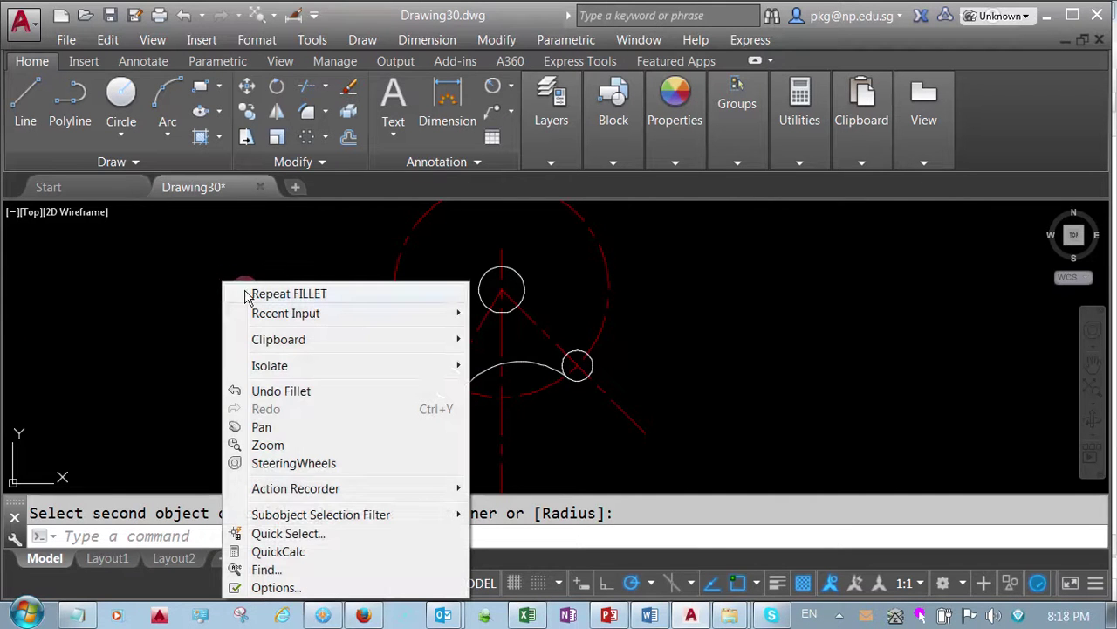
{"action": "left_click", "coordinate": [247, 296]}
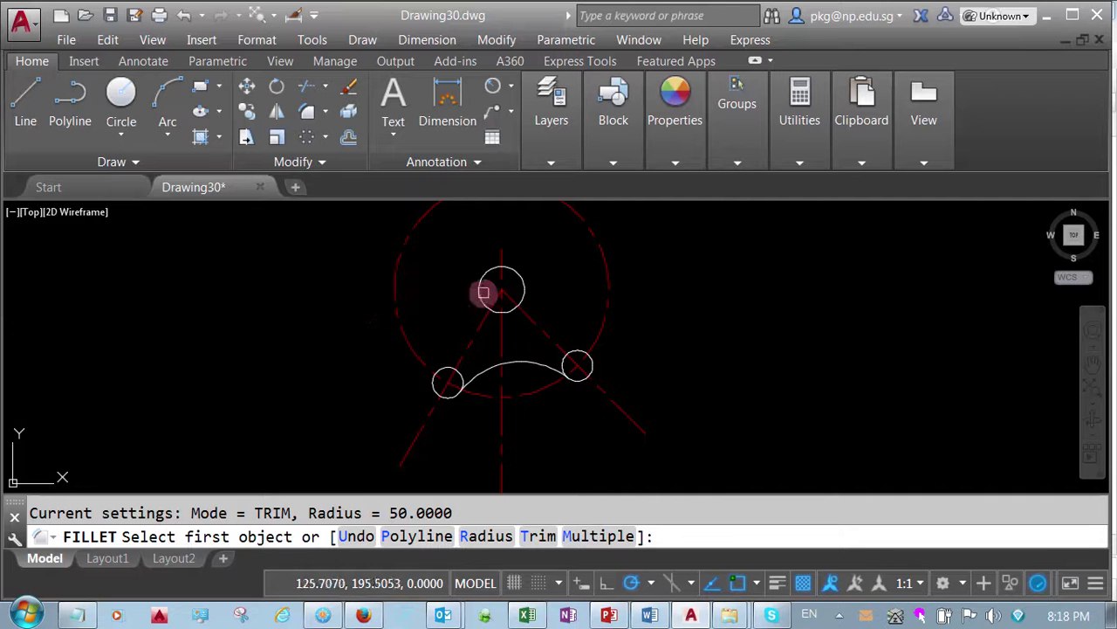
{"action": "left_click", "coordinate": [528, 292]}
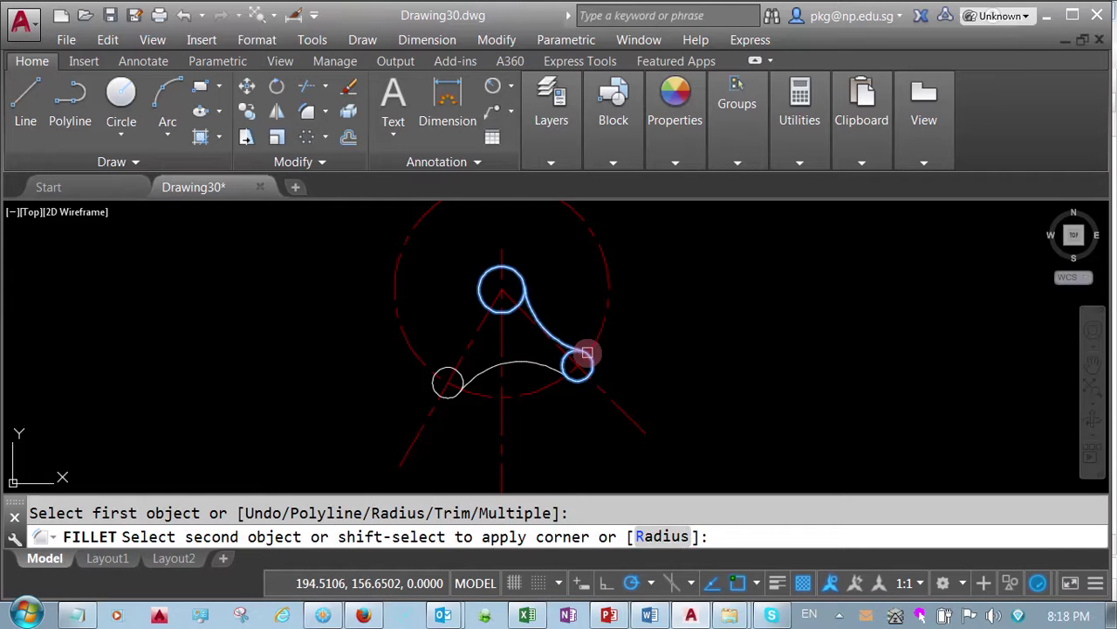
{"action": "left_click", "coordinate": [585, 356]}
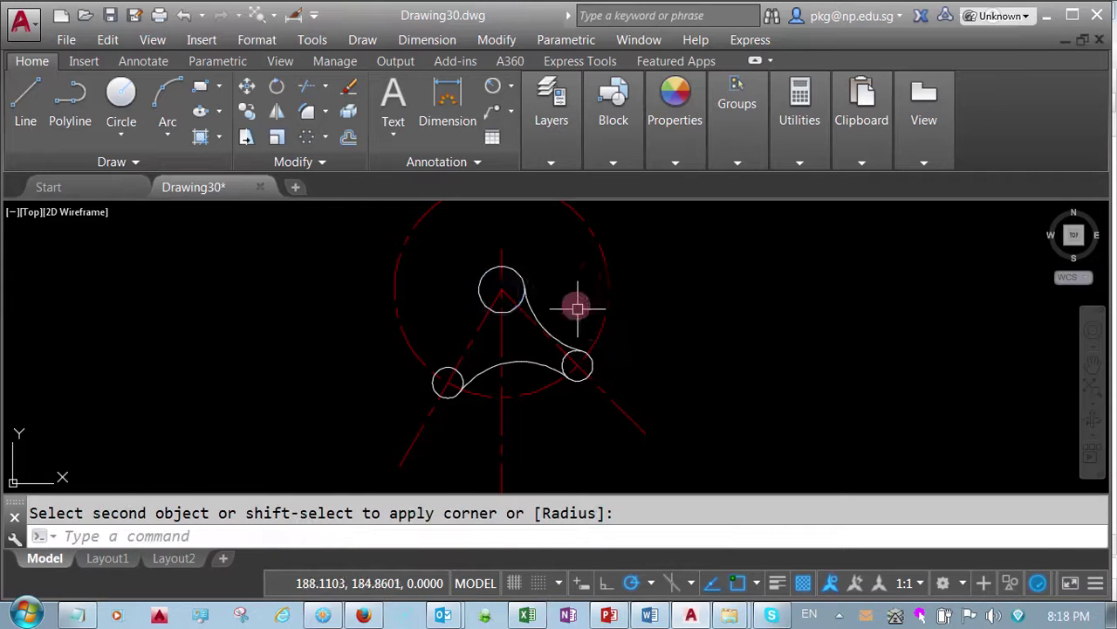
Draw a radius-80 circle tangent to the lower-left and top circles.
{"action": "left_click", "coordinate": [130, 145]}
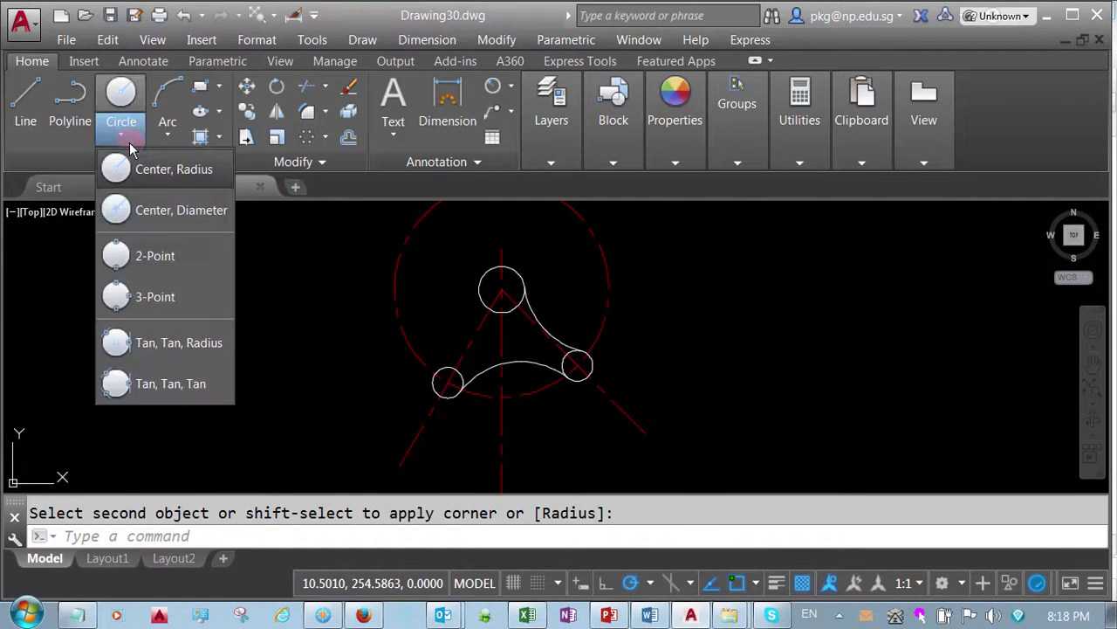
{"action": "left_click", "coordinate": [171, 344]}
{"action": "left_click", "coordinate": [431, 389]}
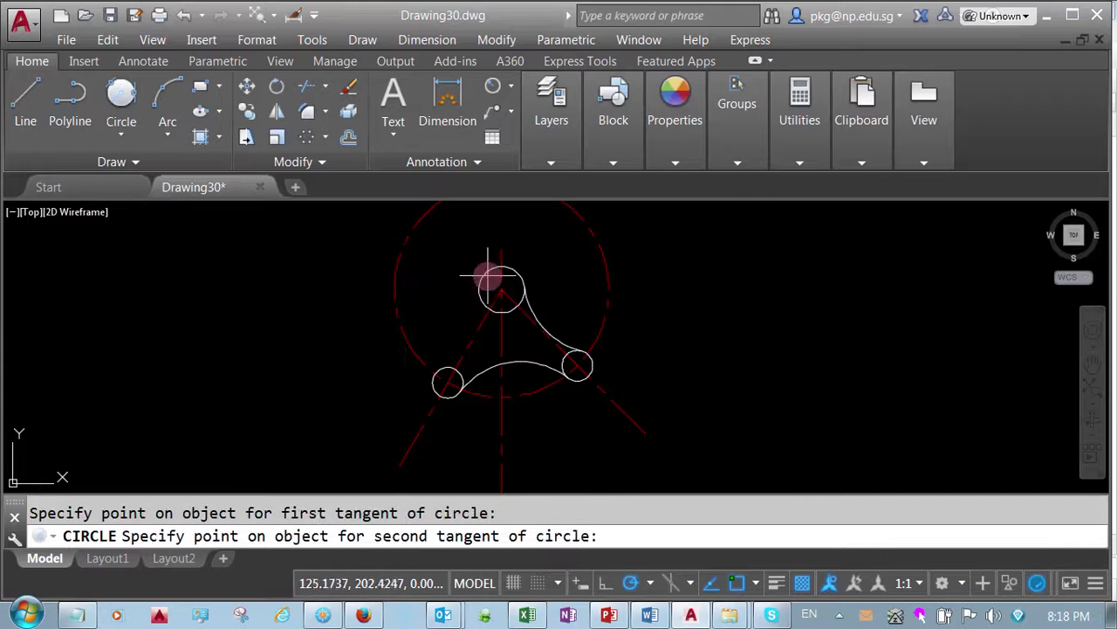
{"action": "left_click", "coordinate": [494, 270]}
{"action": "type", "text": "80"}
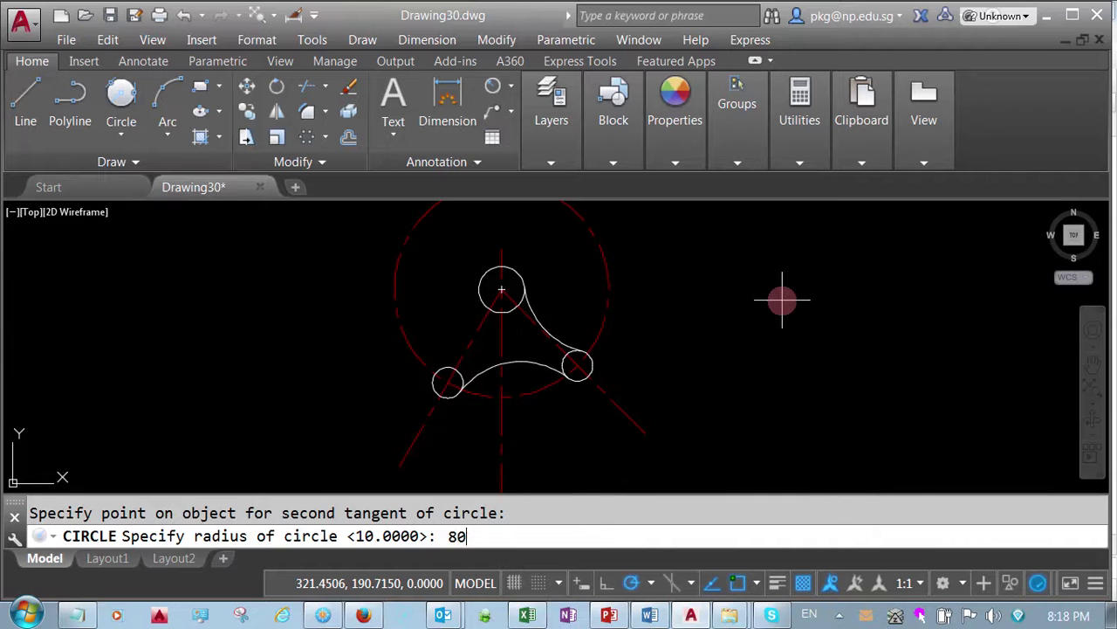
{"action": "key", "text": "Return"}
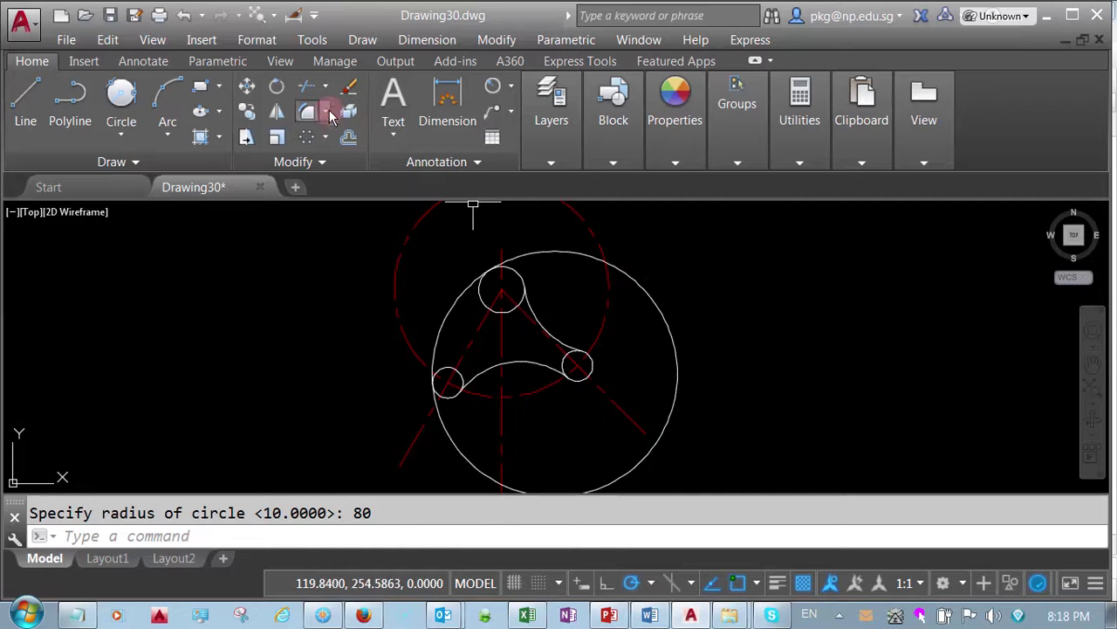
Trim the radius-80 circle's outer part, using the top and lower-left circles as cutting edges.
{"action": "left_click", "coordinate": [308, 112]}
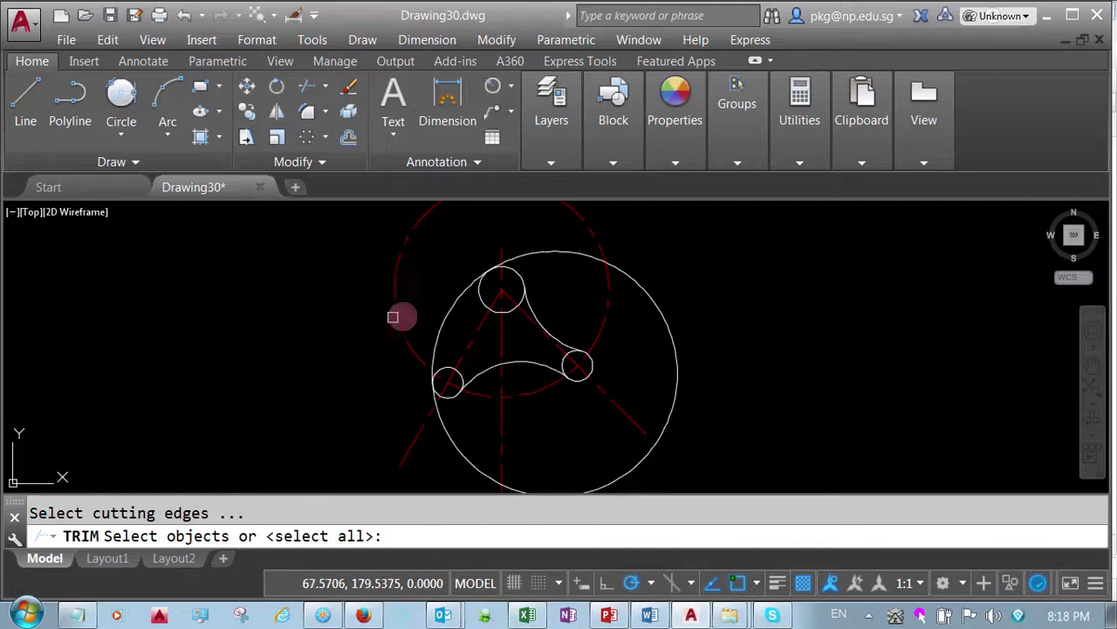
{"action": "left_click", "coordinate": [478, 298]}
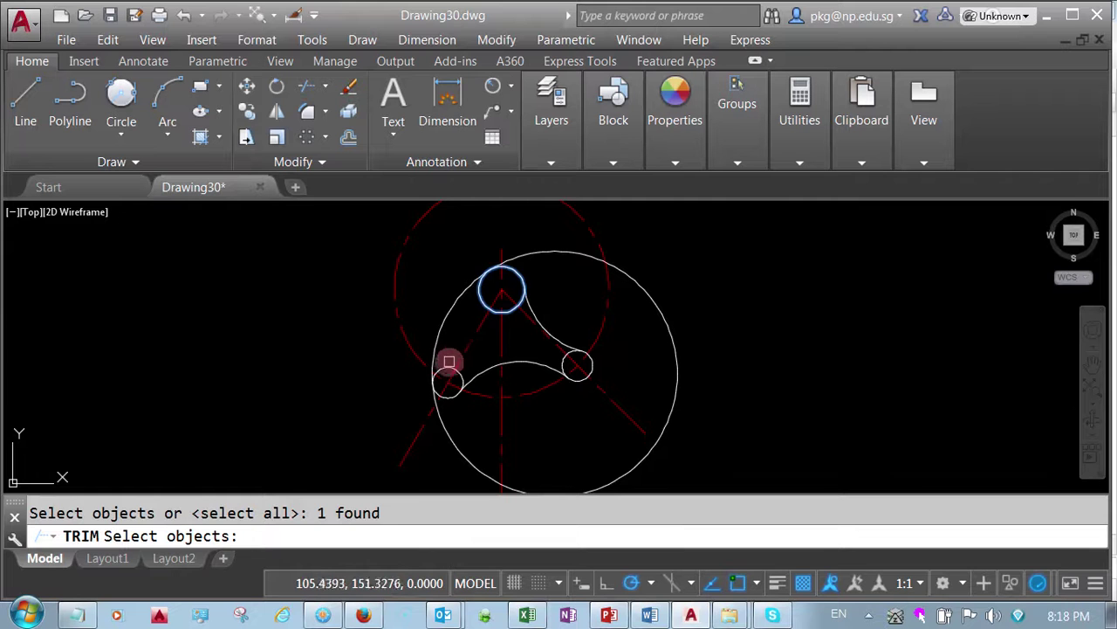
{"action": "left_click", "coordinate": [446, 370]}
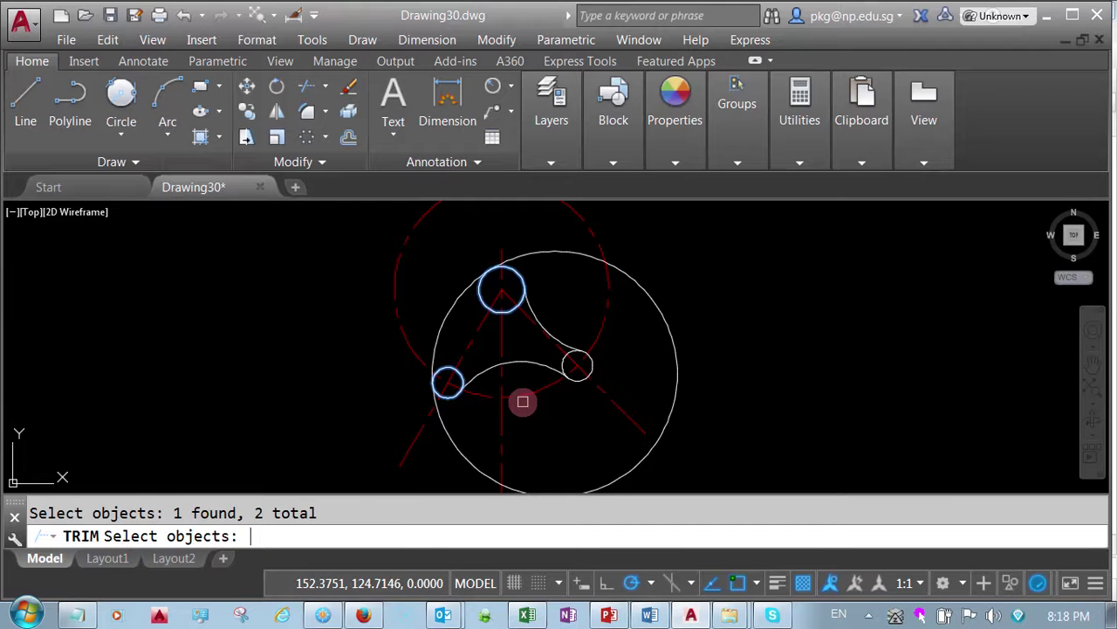
{"action": "key", "text": "Return"}
{"action": "left_click", "coordinate": [623, 471]}
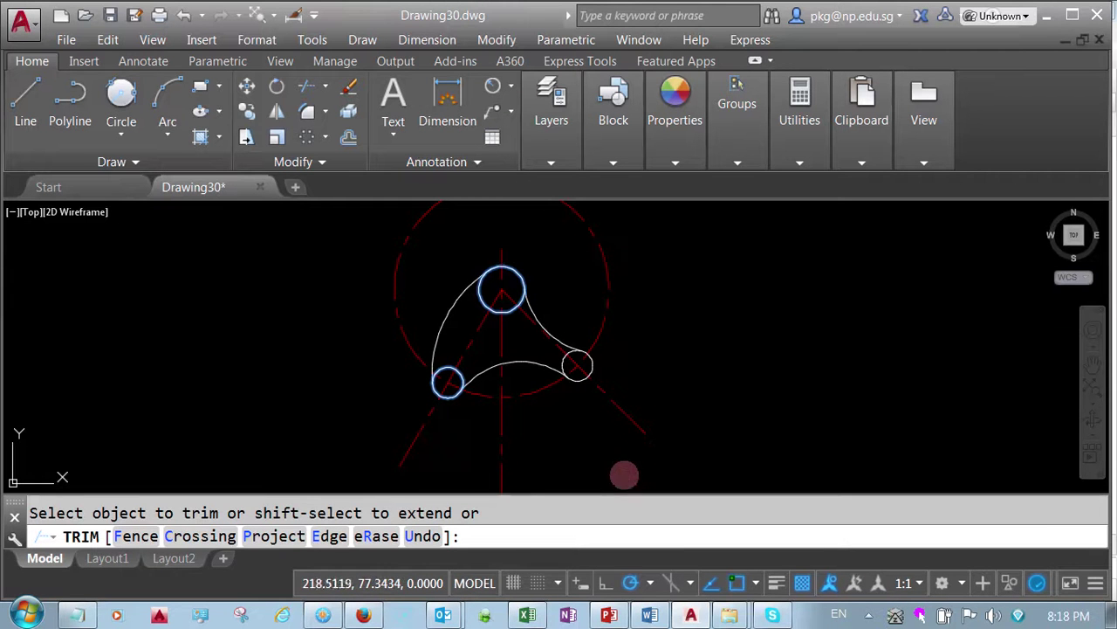
{"action": "right_click", "coordinate": [324, 289]}
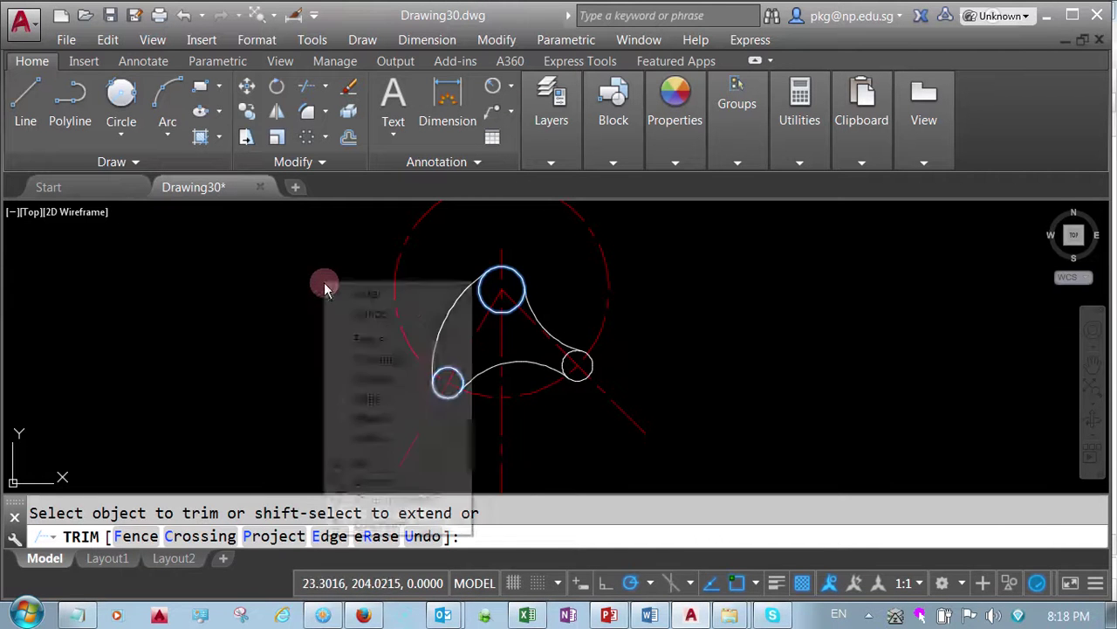
{"action": "left_click", "coordinate": [339, 294]}
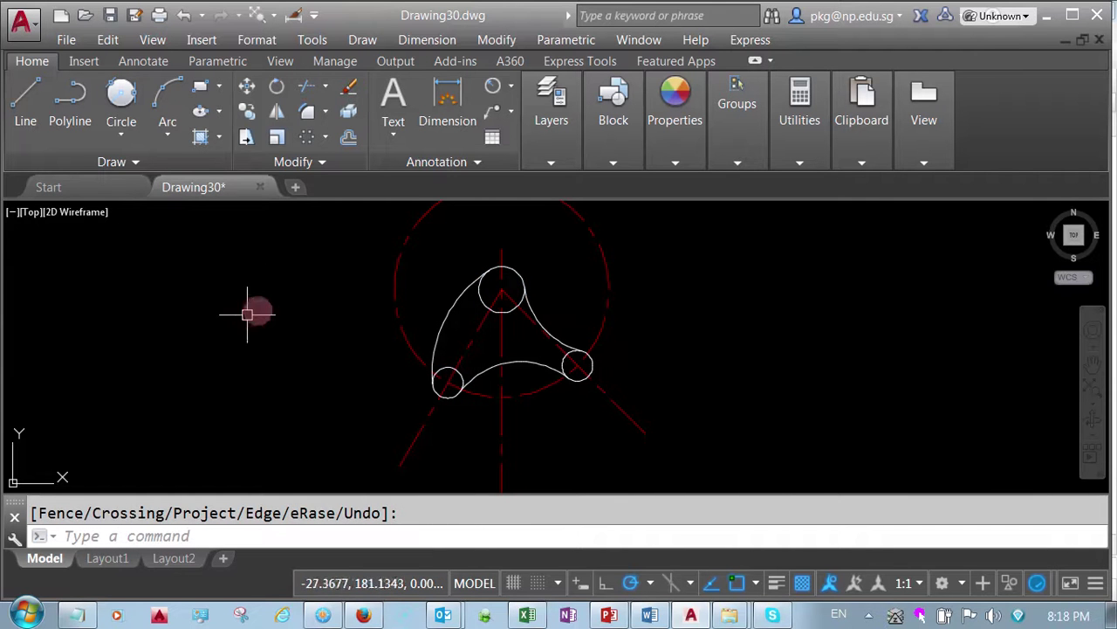
Trim the inner part of the lower-left circle, using the left, right and bottom arcs as edges.
{"action": "left_click", "coordinate": [307, 84]}
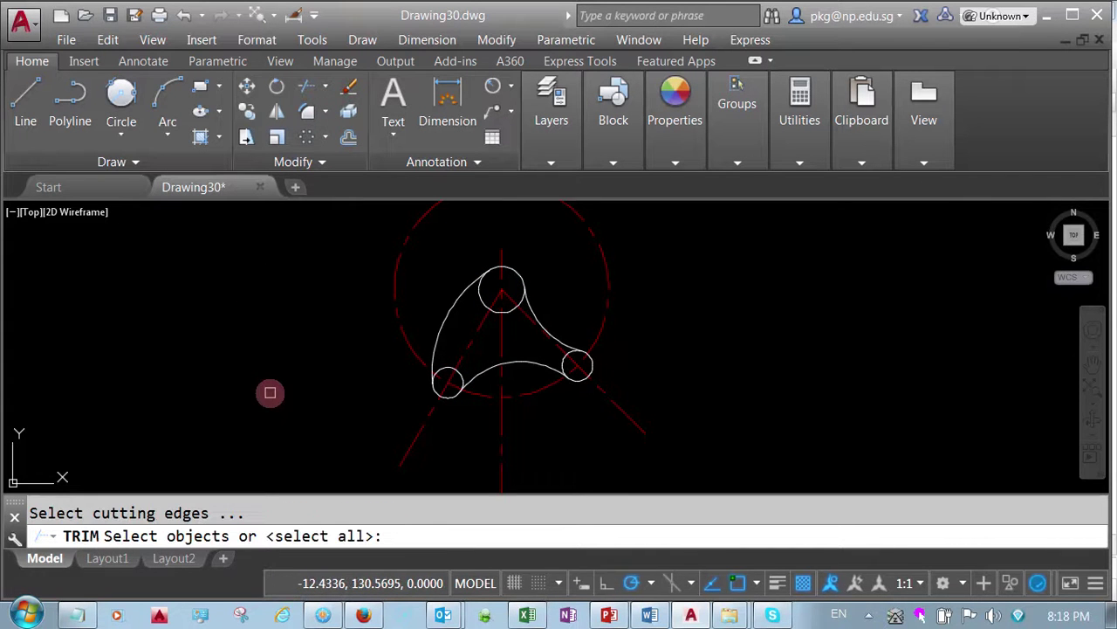
{"action": "left_click", "coordinate": [436, 328]}
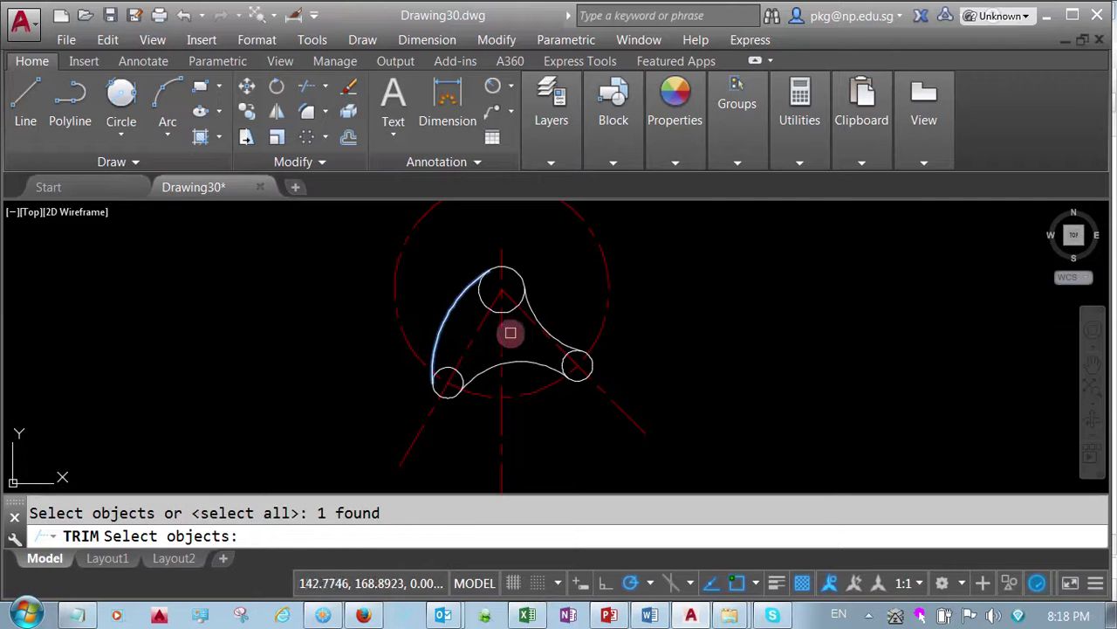
{"action": "left_click", "coordinate": [530, 343]}
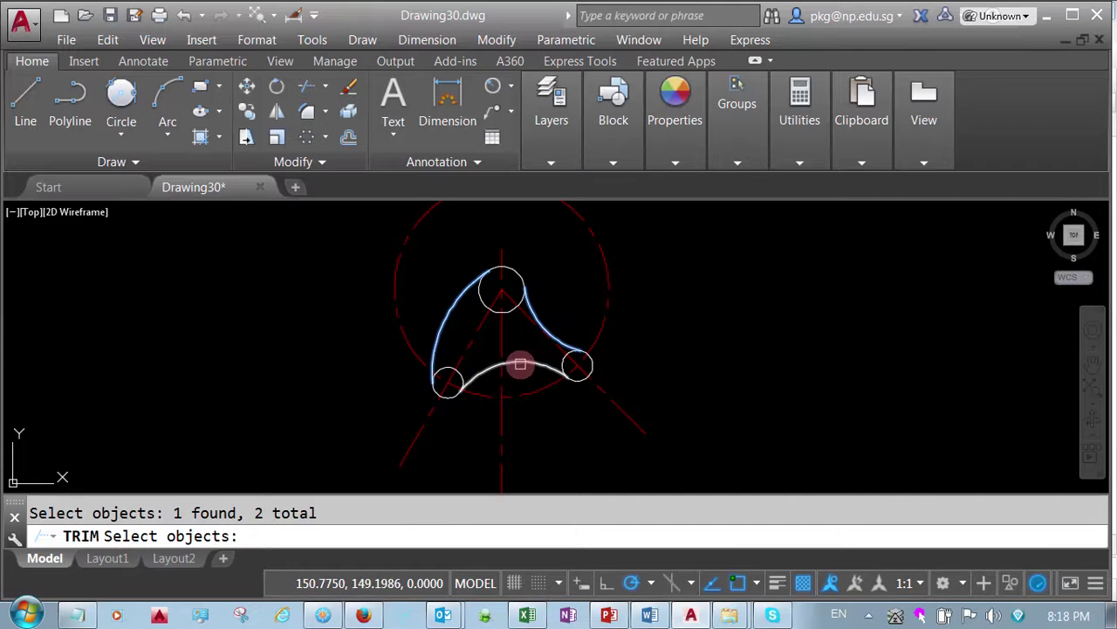
{"action": "left_click", "coordinate": [520, 364]}
{"action": "key", "text": "Return"}
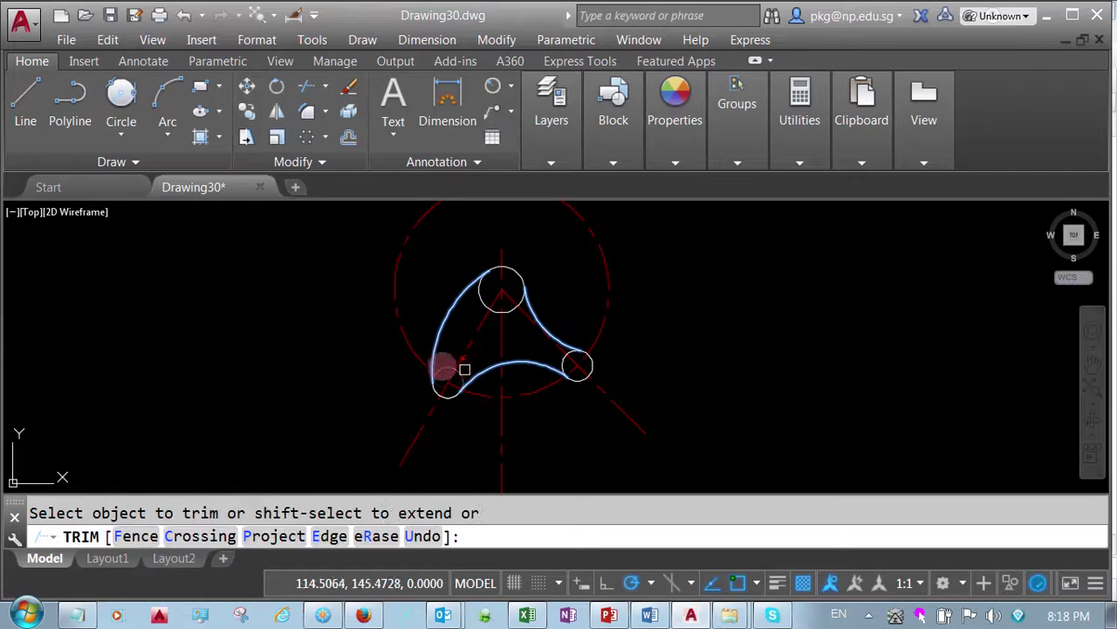
{"action": "left_click", "coordinate": [447, 374]}
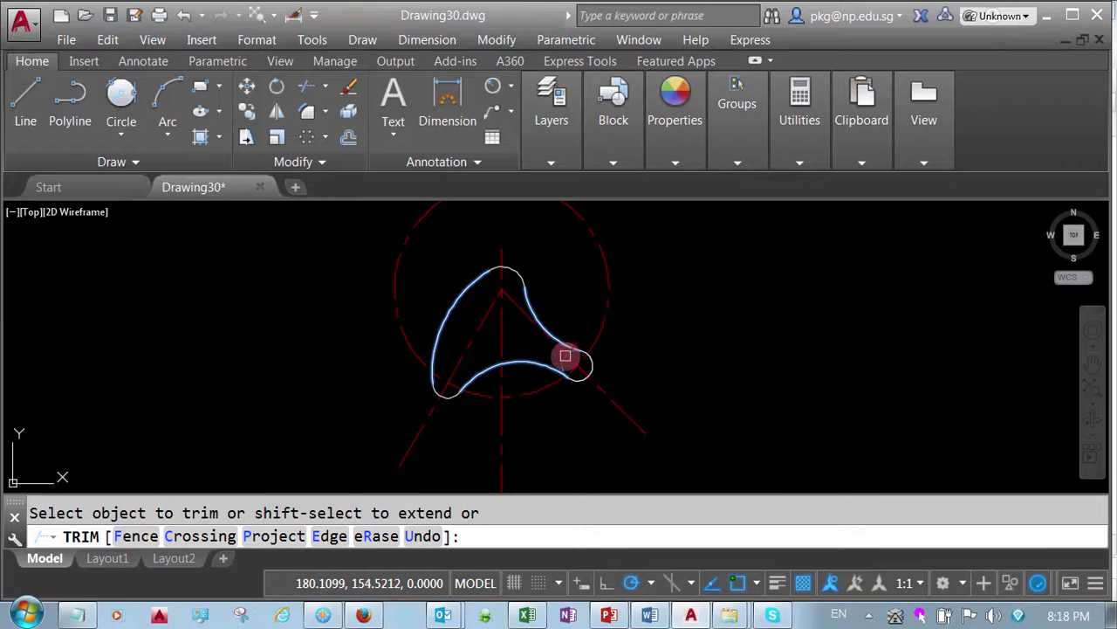
{"action": "right_click", "coordinate": [565, 270]}
{"action": "left_click", "coordinate": [621, 286]}
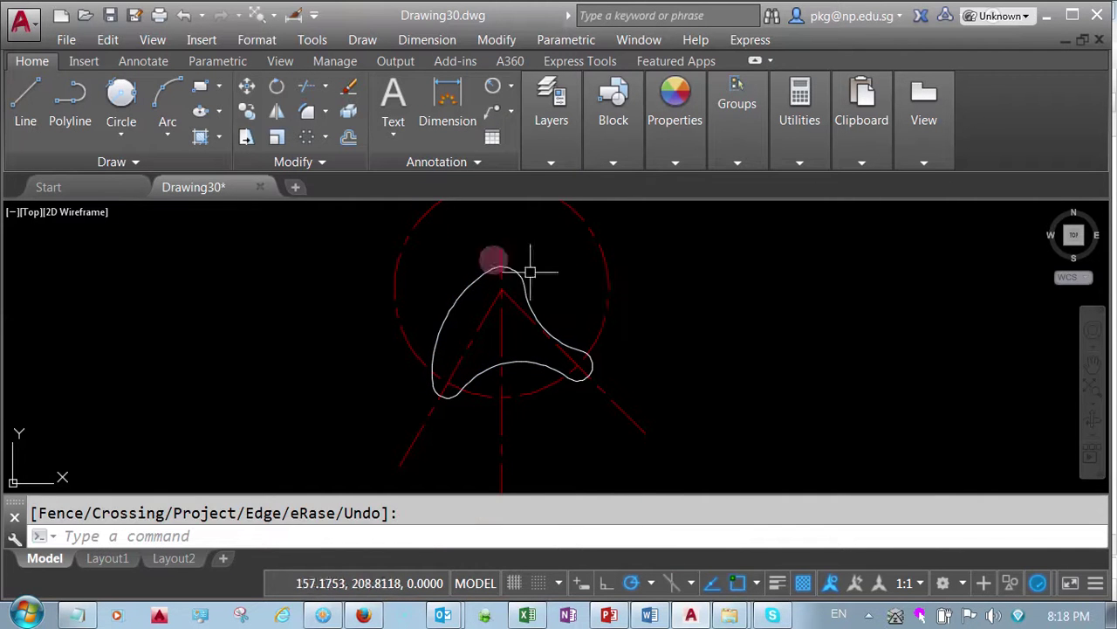
Offset the left, top, lower-left and right outline curves 10 units outward.
{"action": "left_click", "coordinate": [357, 146]}
{"action": "type", "text": "10"}
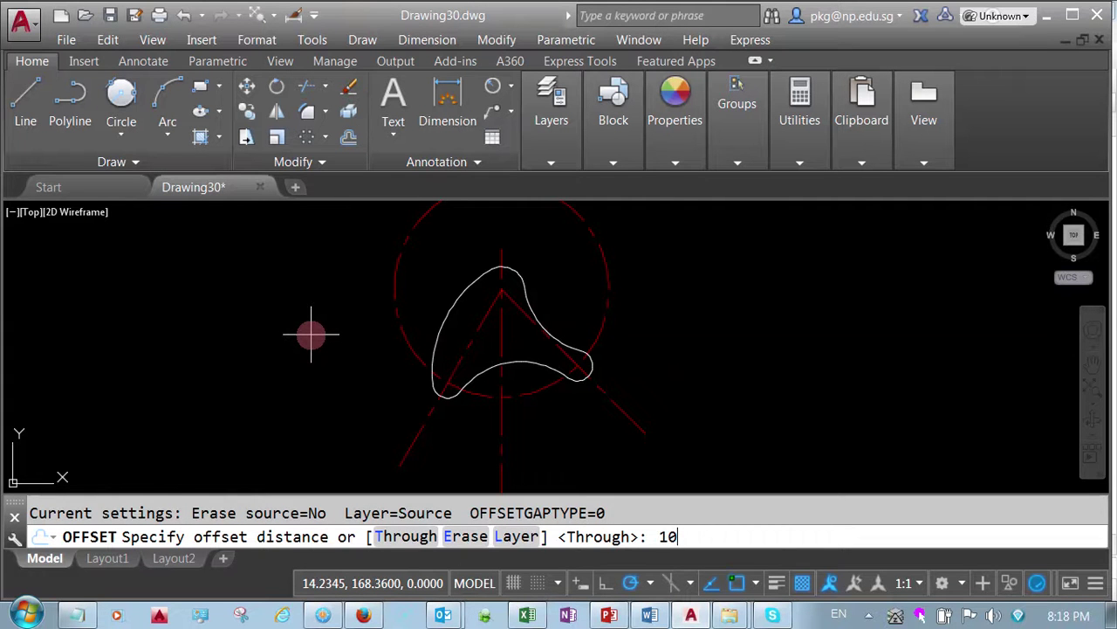
{"action": "key", "text": "Return"}
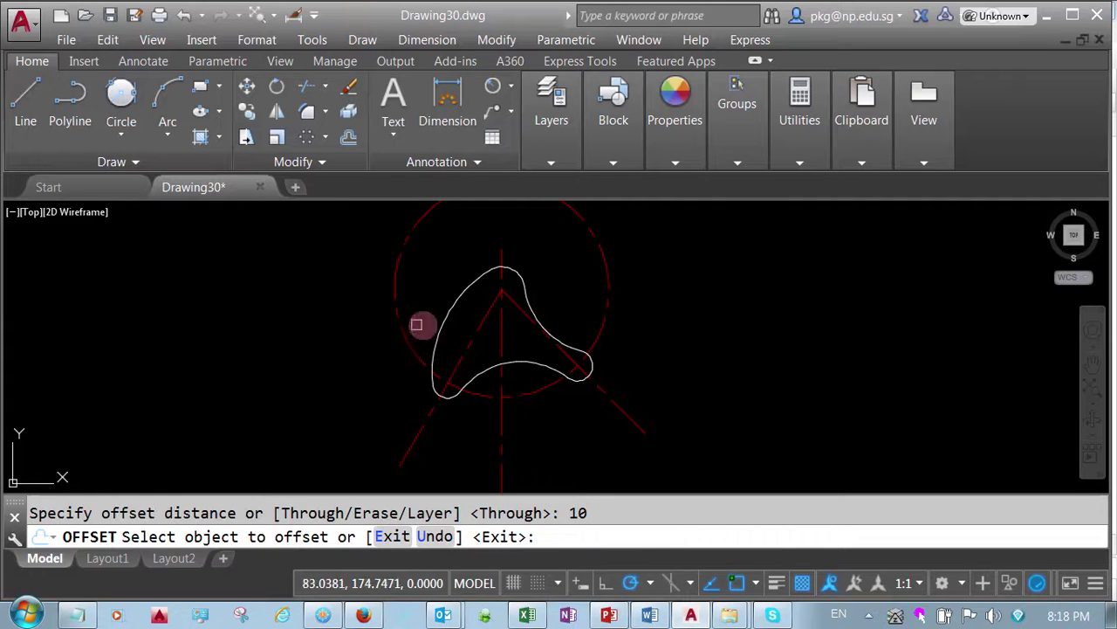
{"action": "left_click", "coordinate": [437, 326]}
{"action": "left_click", "coordinate": [380, 319]}
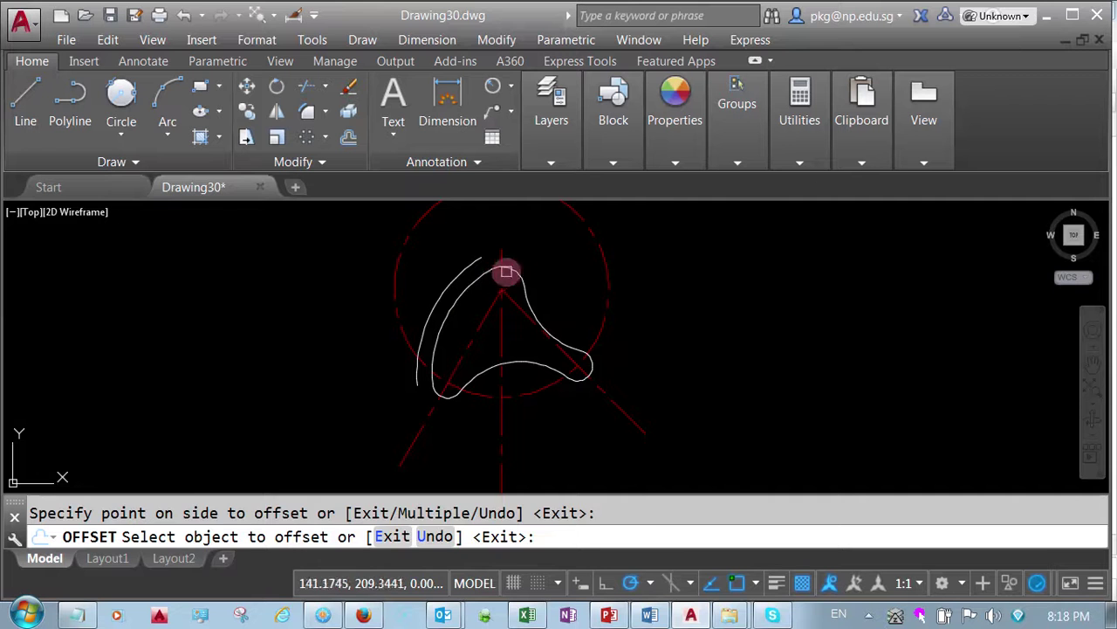
{"action": "left_click", "coordinate": [512, 270]}
{"action": "left_click", "coordinate": [536, 251]}
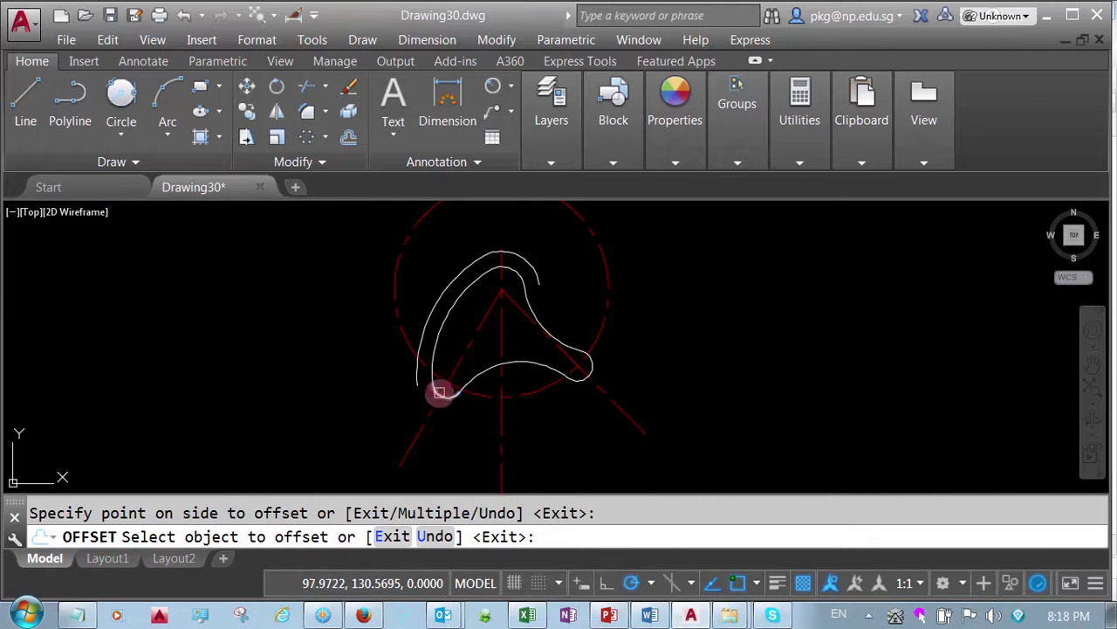
{"action": "left_click", "coordinate": [439, 392]}
{"action": "left_click", "coordinate": [412, 424]}
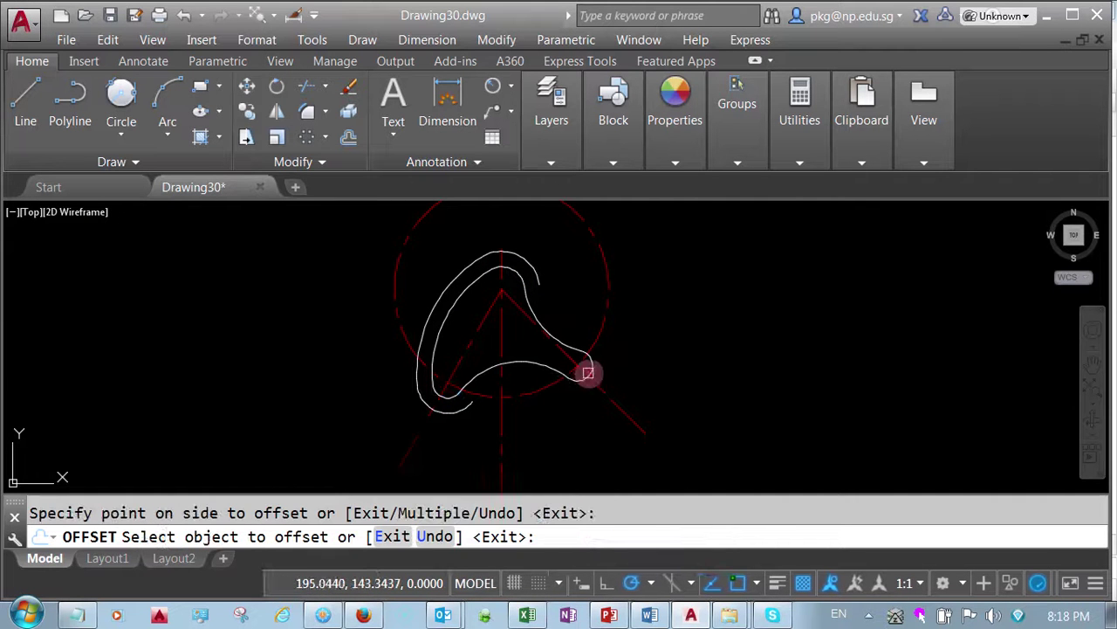
{"action": "left_click", "coordinate": [588, 374]}
{"action": "left_click", "coordinate": [620, 373]}
{"action": "right_click", "coordinate": [671, 332]}
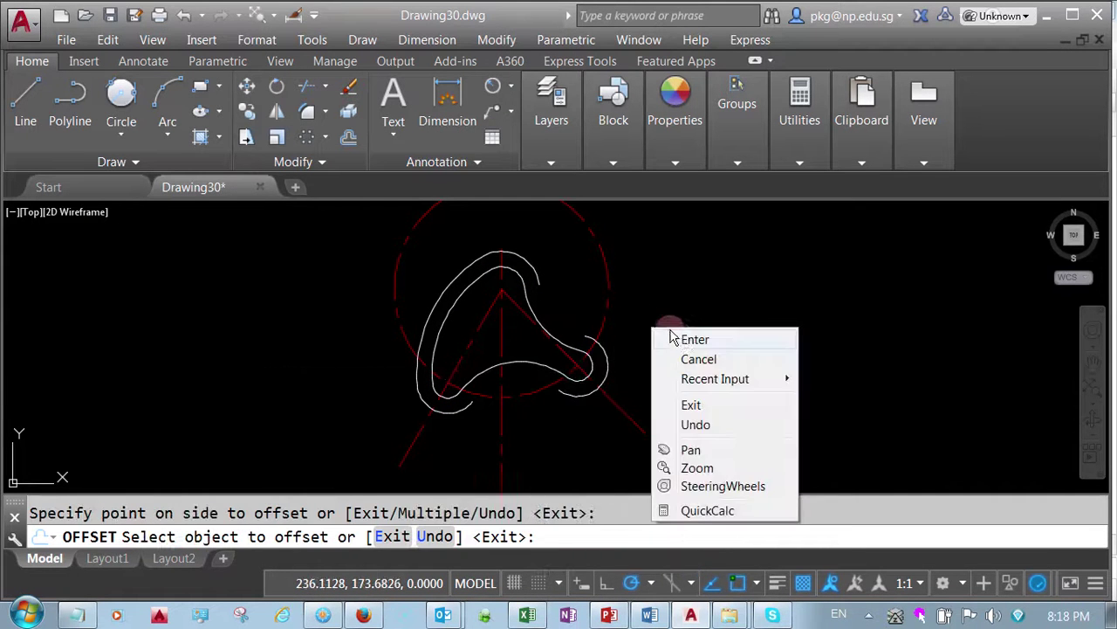
{"action": "left_click", "coordinate": [678, 338]}
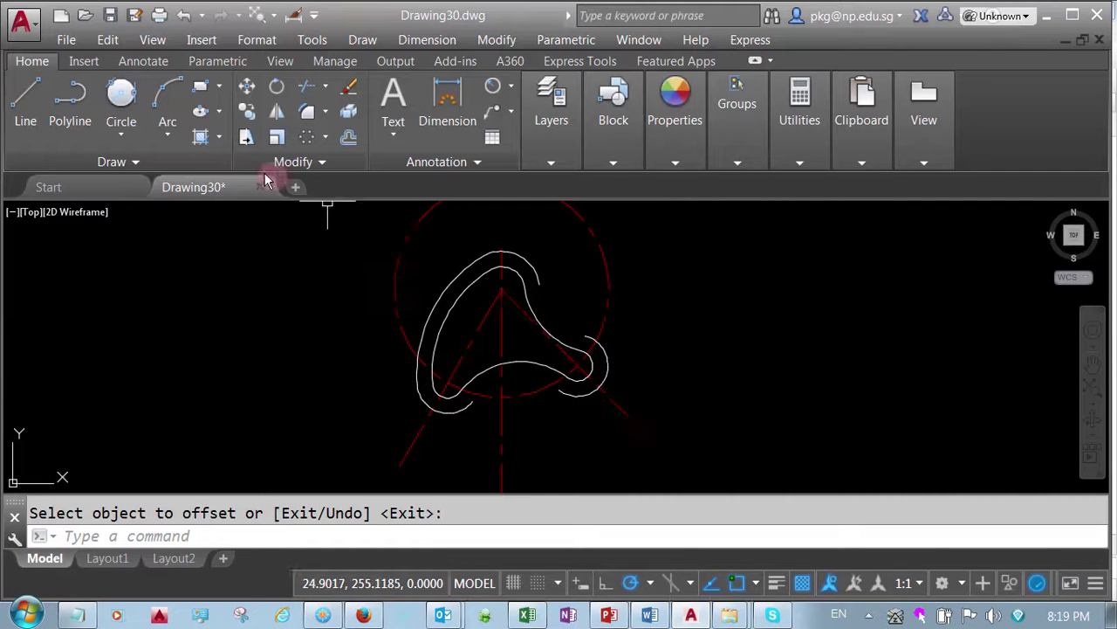
Draw a radius 90 circle tangent to the lower-left and right outer curves.
{"action": "left_click", "coordinate": [122, 133]}
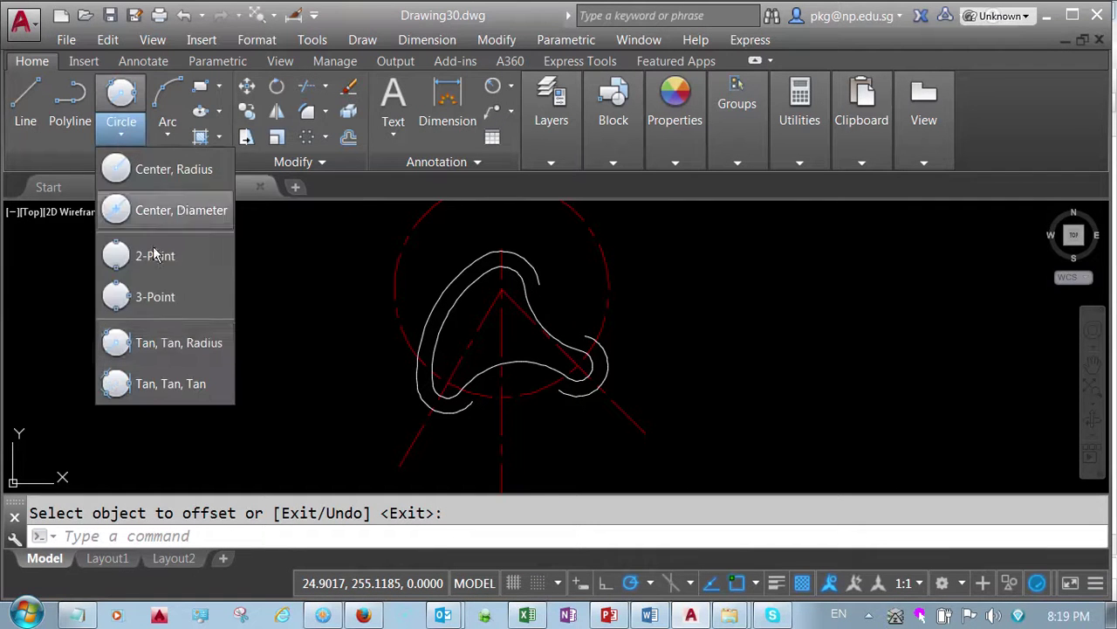
{"action": "left_click", "coordinate": [173, 340]}
{"action": "left_click", "coordinate": [424, 400]}
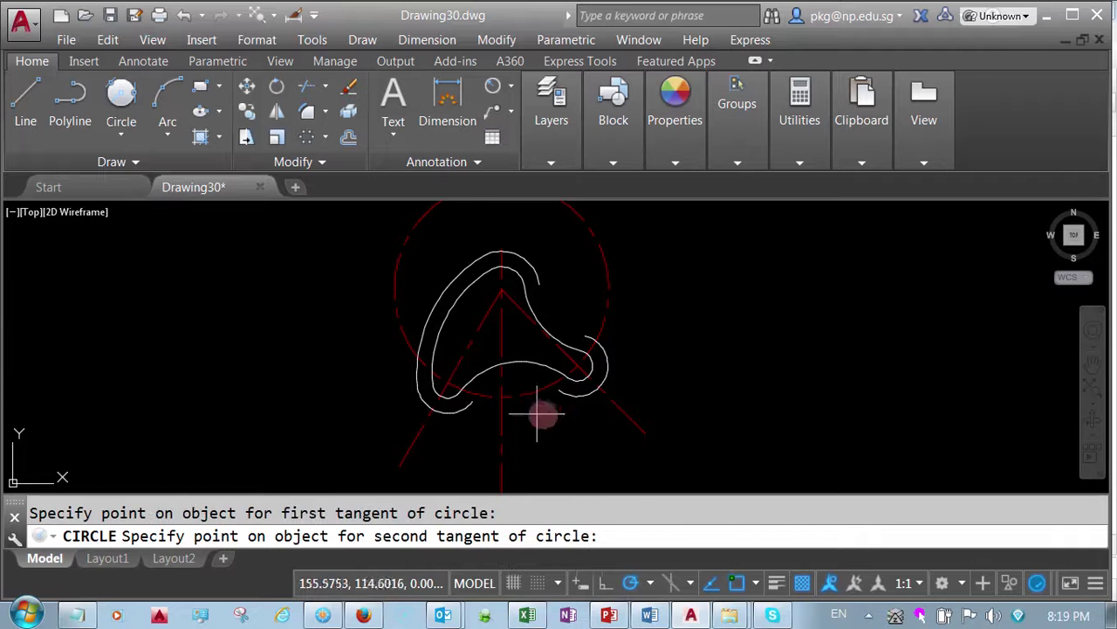
{"action": "left_click", "coordinate": [605, 382]}
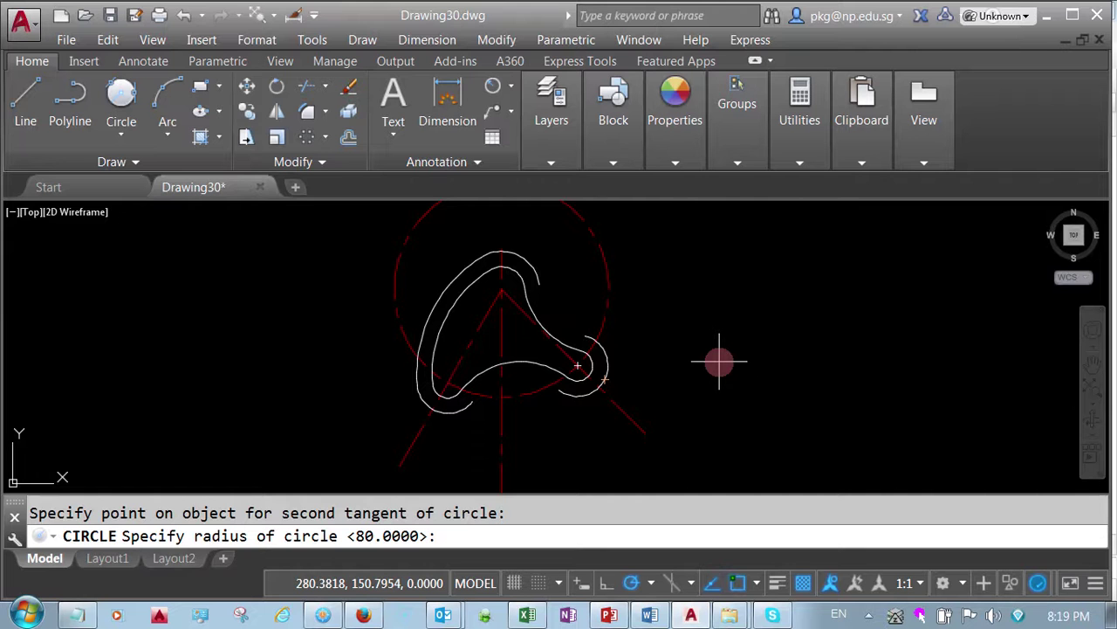
{"action": "type", "text": "90"}
{"action": "key", "text": "Return"}
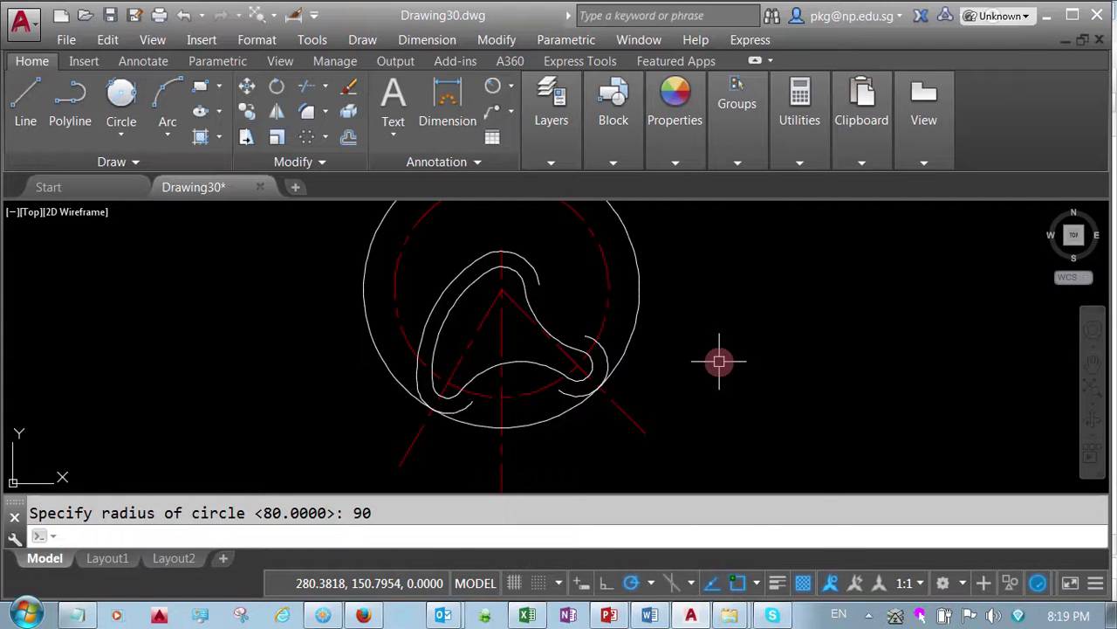
Trim away the circle's upper part, using both outer curves as cutting edges.
{"action": "left_click", "coordinate": [307, 94]}
{"action": "left_click", "coordinate": [463, 408]}
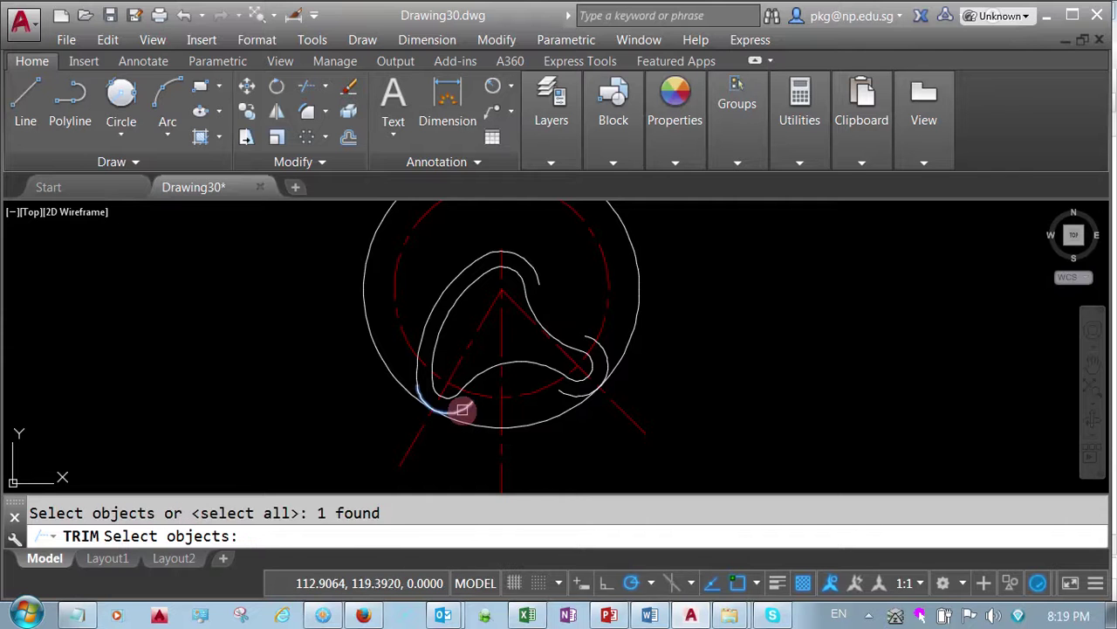
{"action": "left_click", "coordinate": [603, 358]}
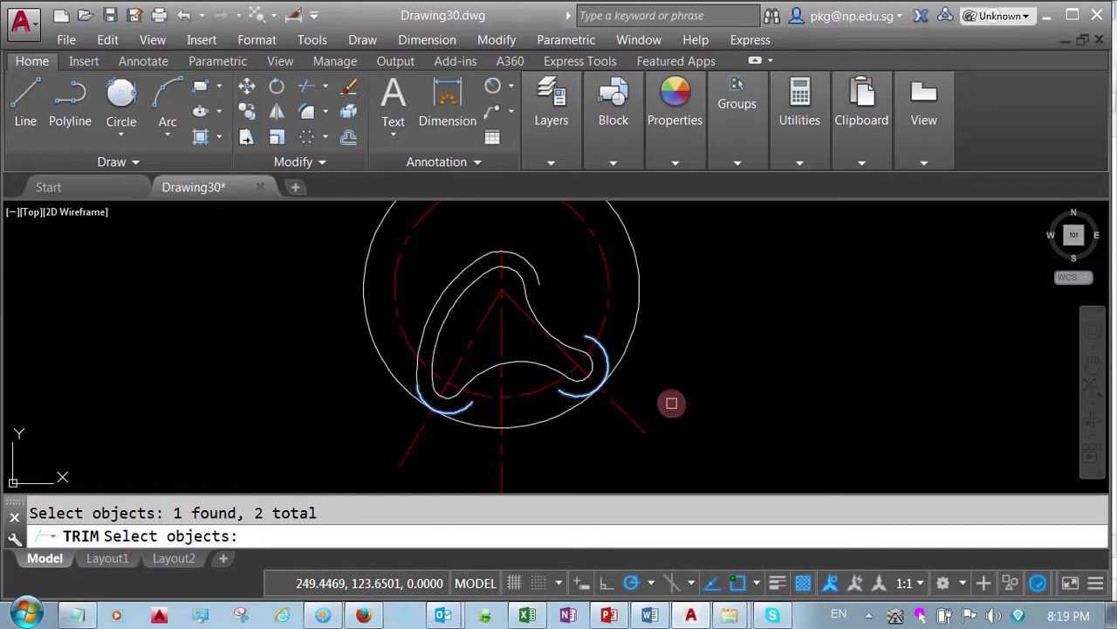
{"action": "right_click", "coordinate": [671, 403]}
{"action": "left_click", "coordinate": [636, 343]}
{"action": "right_click", "coordinate": [656, 321]}
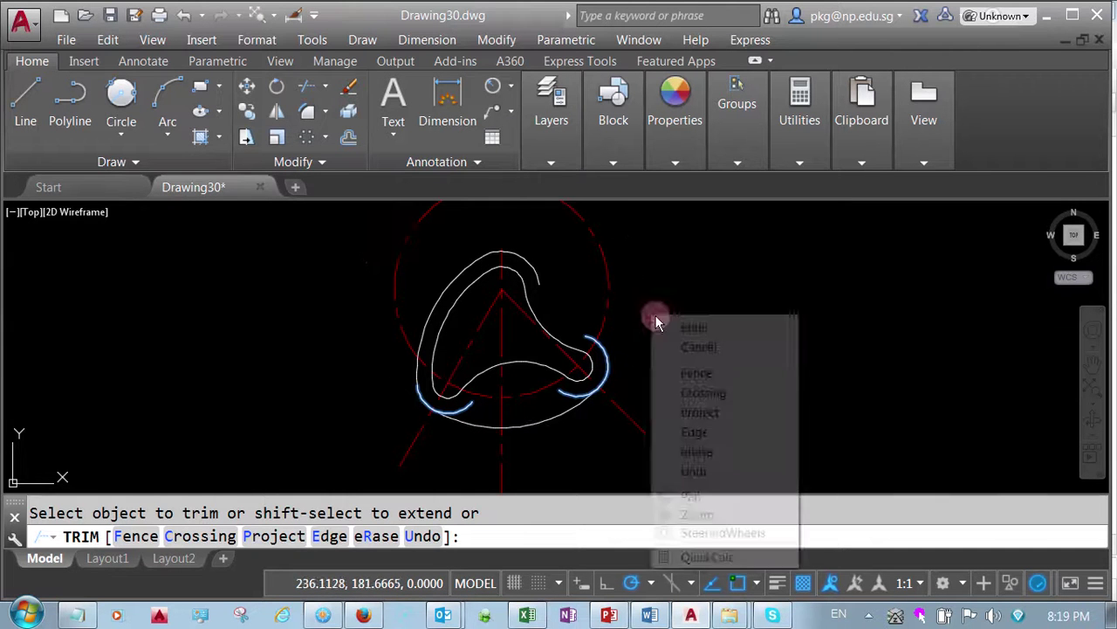
{"action": "left_click", "coordinate": [663, 327]}
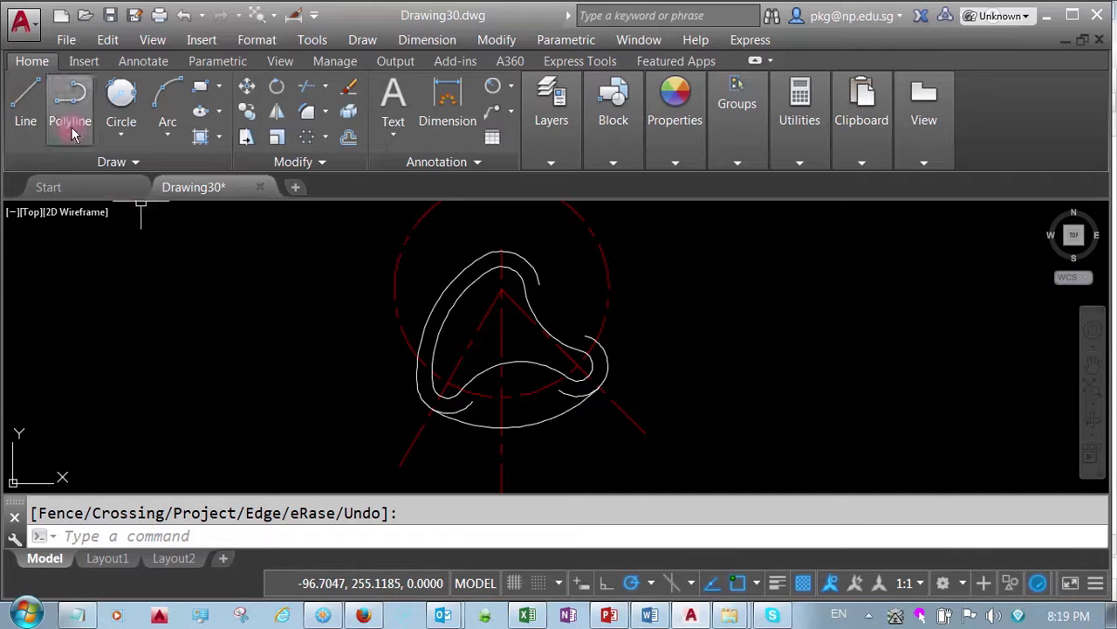
Draw a line from tangent on the outer top curve to tangent on the outer right lobe.
{"action": "left_click", "coordinate": [25, 100]}
{"action": "right_click", "coordinate": [668, 301], "text": "shift"}
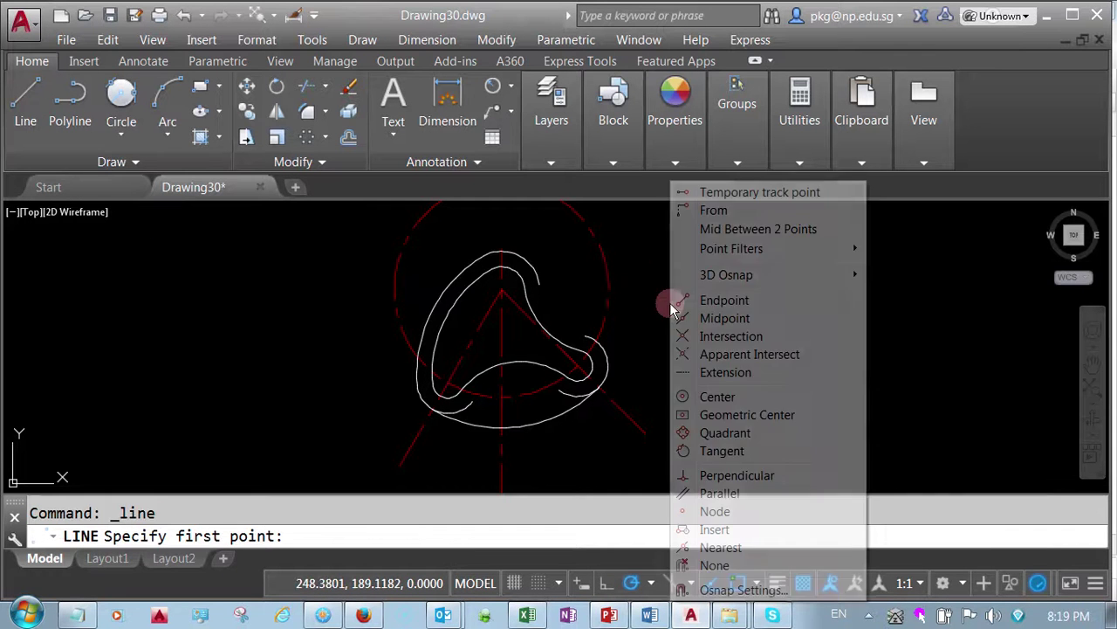
{"action": "left_click", "coordinate": [722, 452]}
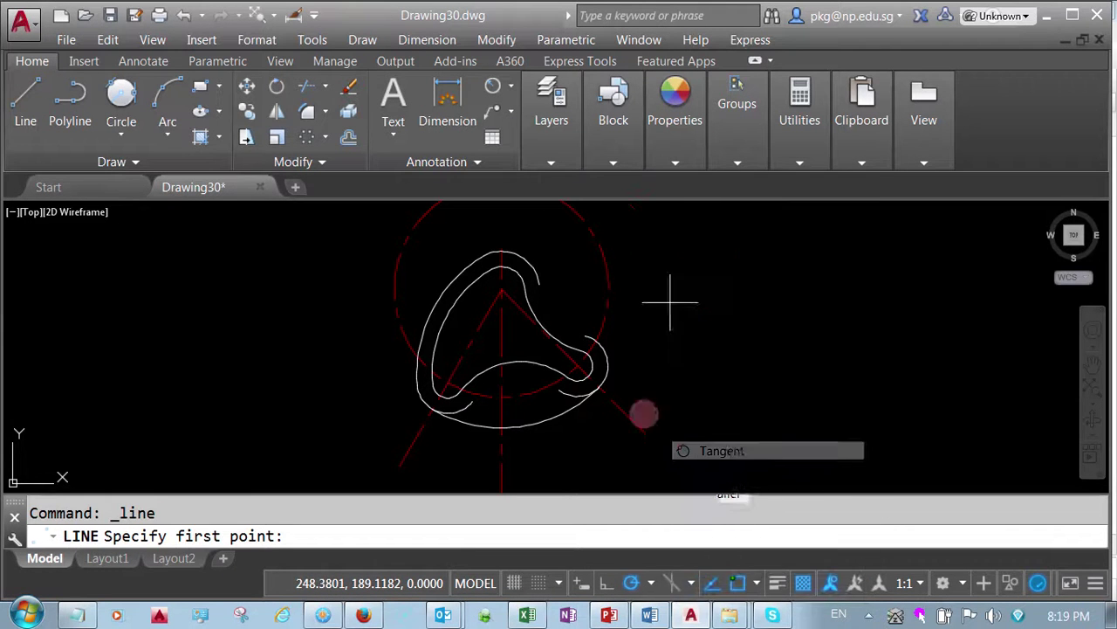
{"action": "left_click", "coordinate": [524, 257]}
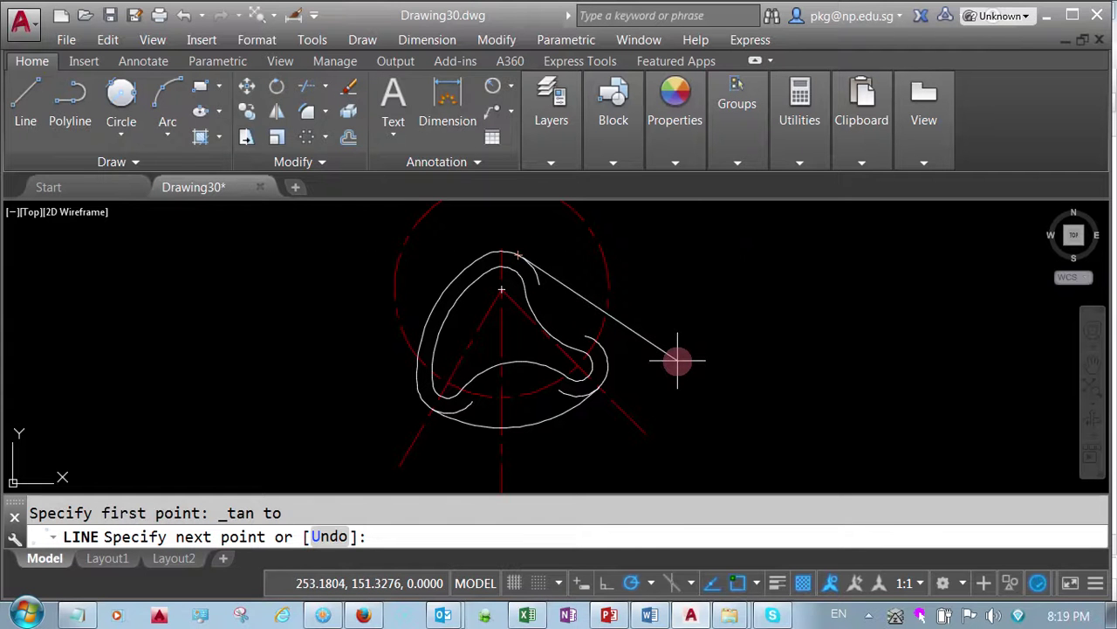
{"action": "right_click", "coordinate": [677, 358], "text": "shift"}
{"action": "left_click", "coordinate": [728, 450]}
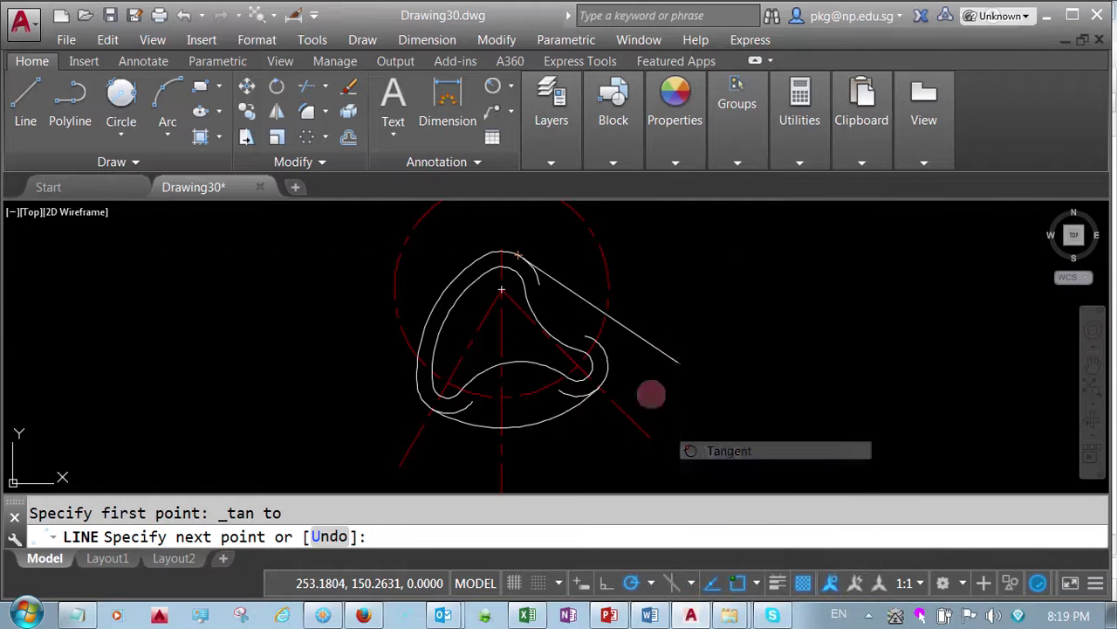
{"action": "left_click", "coordinate": [604, 349]}
{"action": "right_click", "coordinate": [633, 348]}
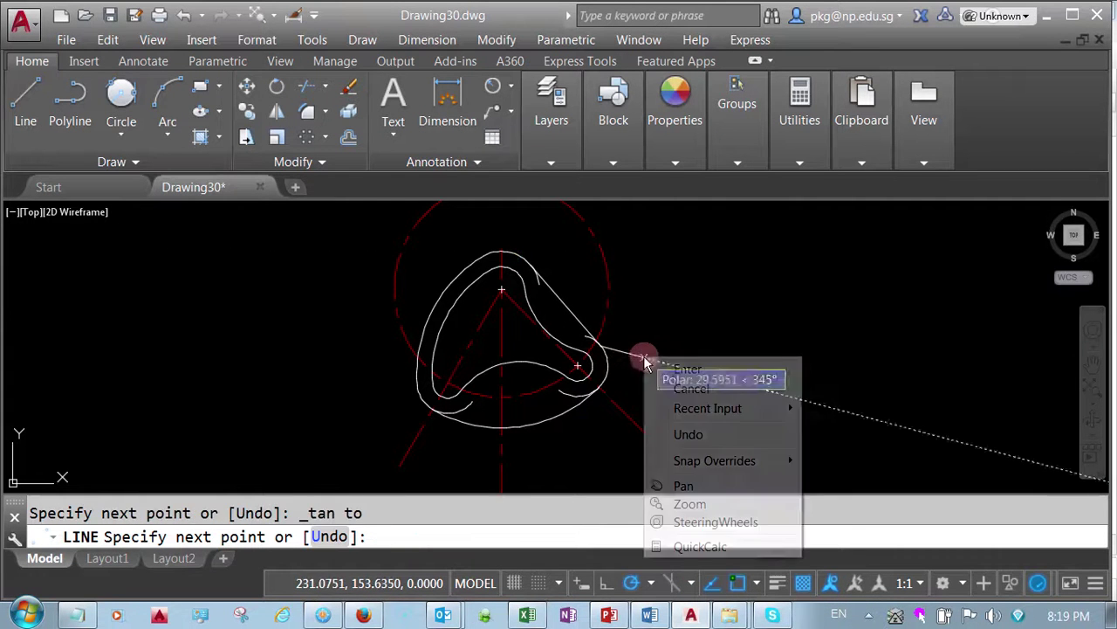
{"action": "left_click", "coordinate": [680, 370]}
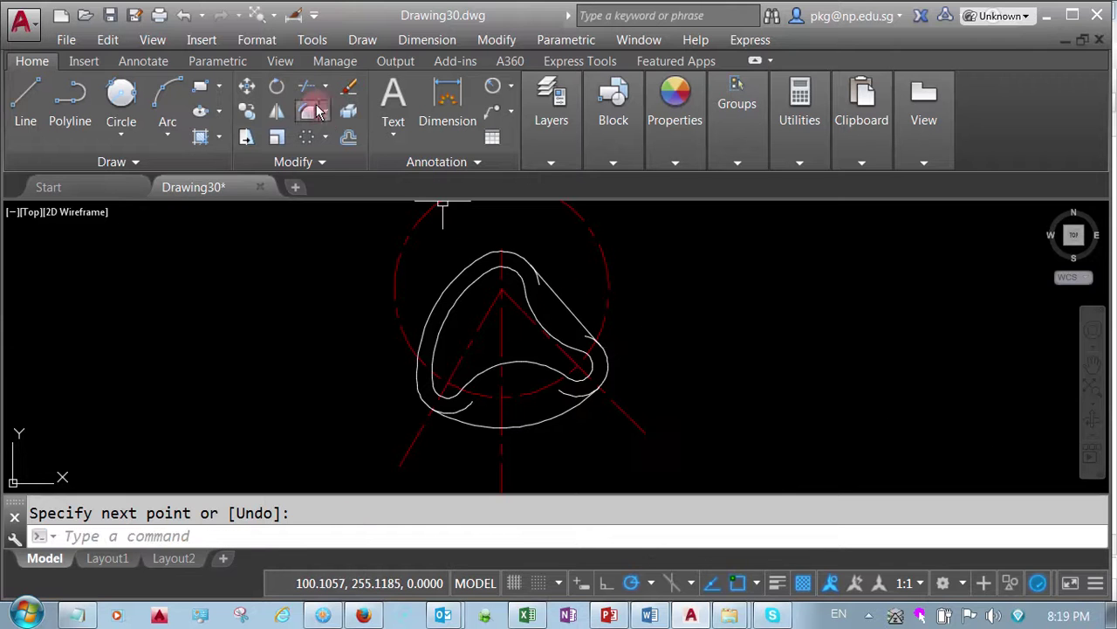
Trim the overhanging arc ends, using every object as a cutting edge.
{"action": "type", "text": "tr"}
{"action": "key", "text": "Return"}
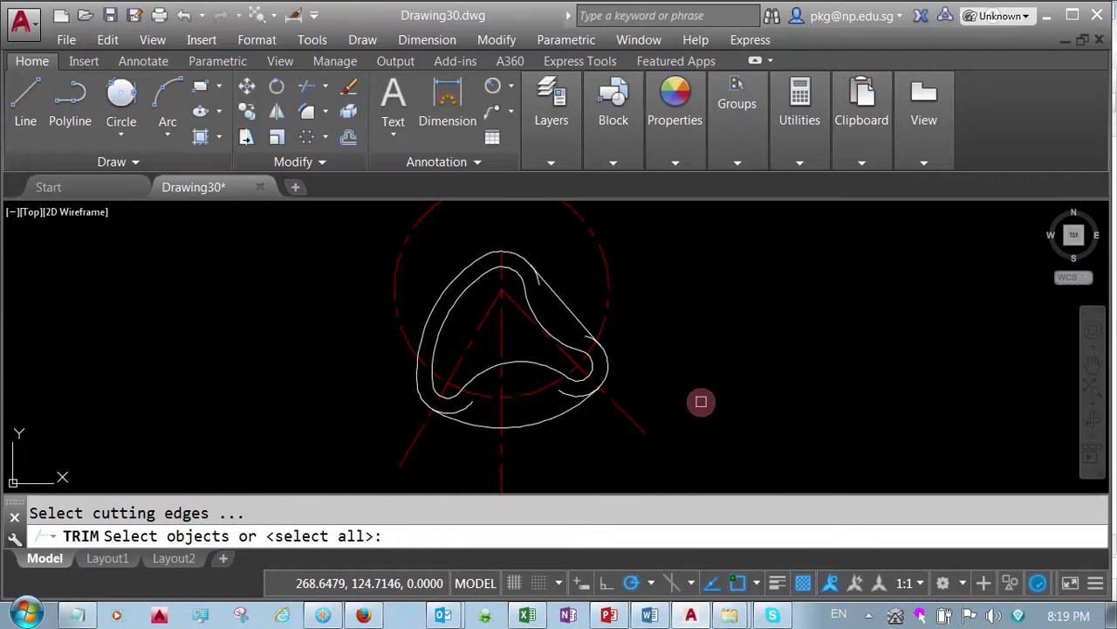
{"action": "key", "text": "Return"}
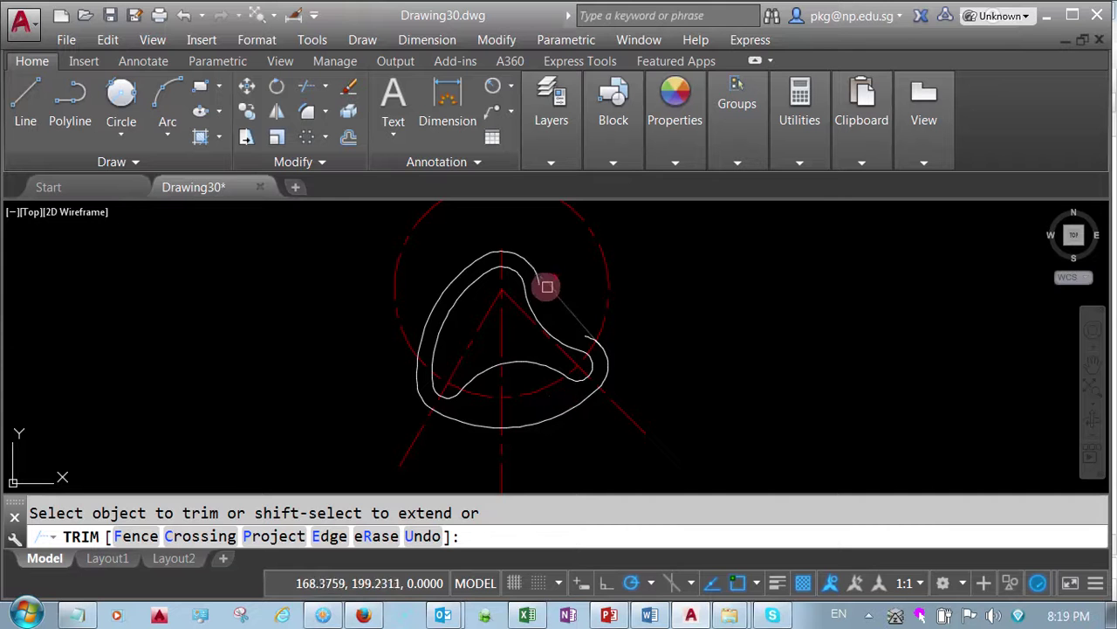
{"action": "scroll", "coordinate": [531, 280], "scroll_direction": "up", "scroll_amount": 2}
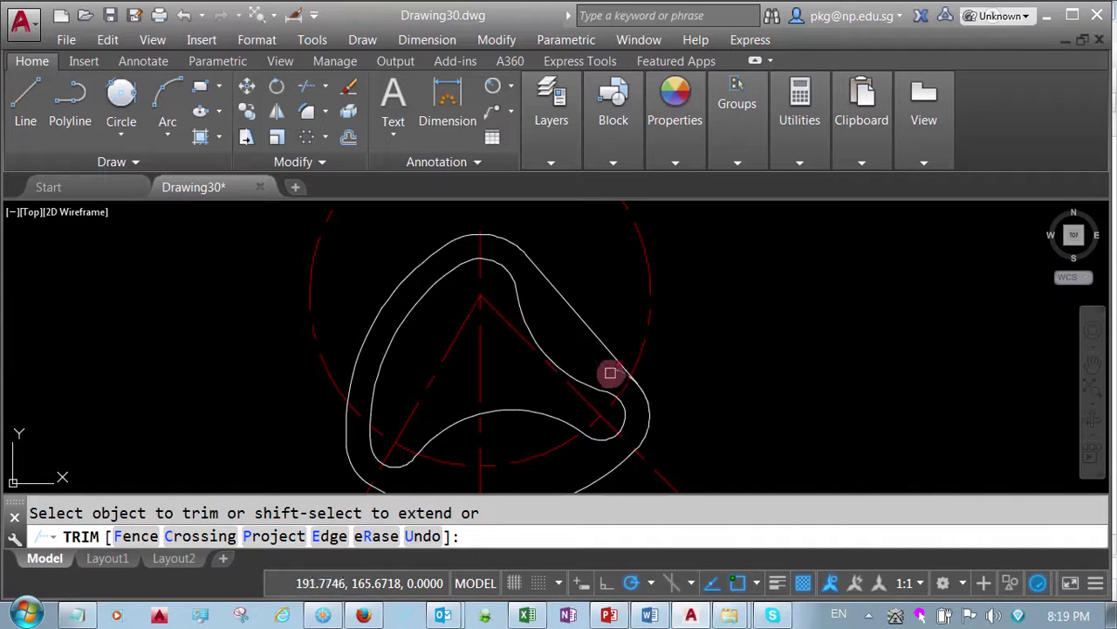
{"action": "scroll", "coordinate": [611, 373], "scroll_direction": "up", "scroll_amount": 3}
{"action": "scroll", "coordinate": [614, 370], "scroll_direction": "up", "scroll_amount": 2}
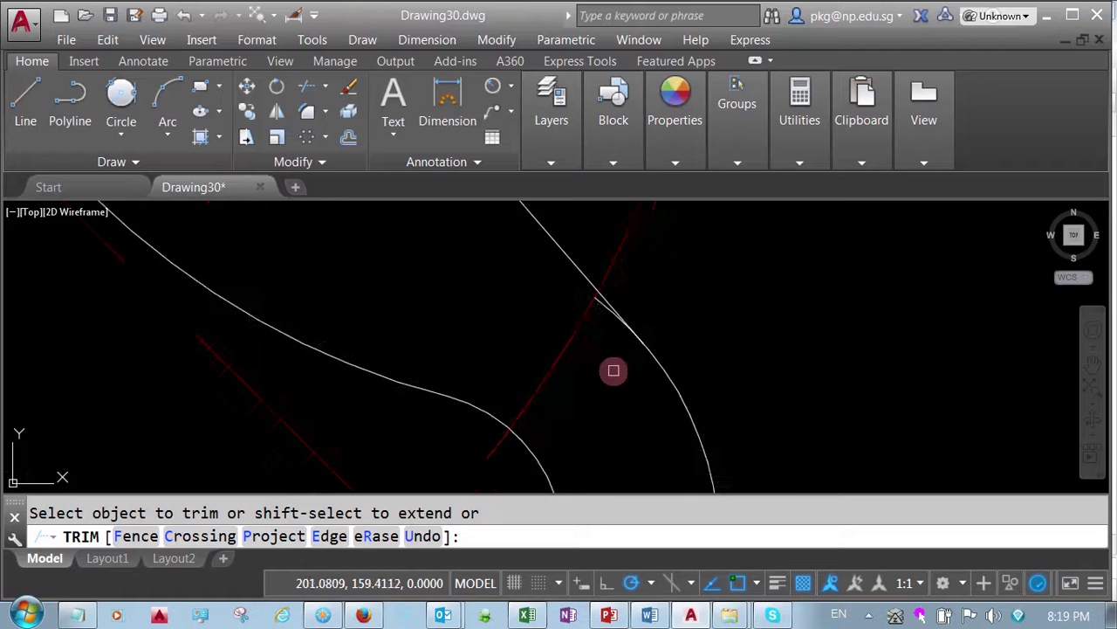
{"action": "scroll", "coordinate": [600, 338], "scroll_direction": "up", "scroll_amount": 2}
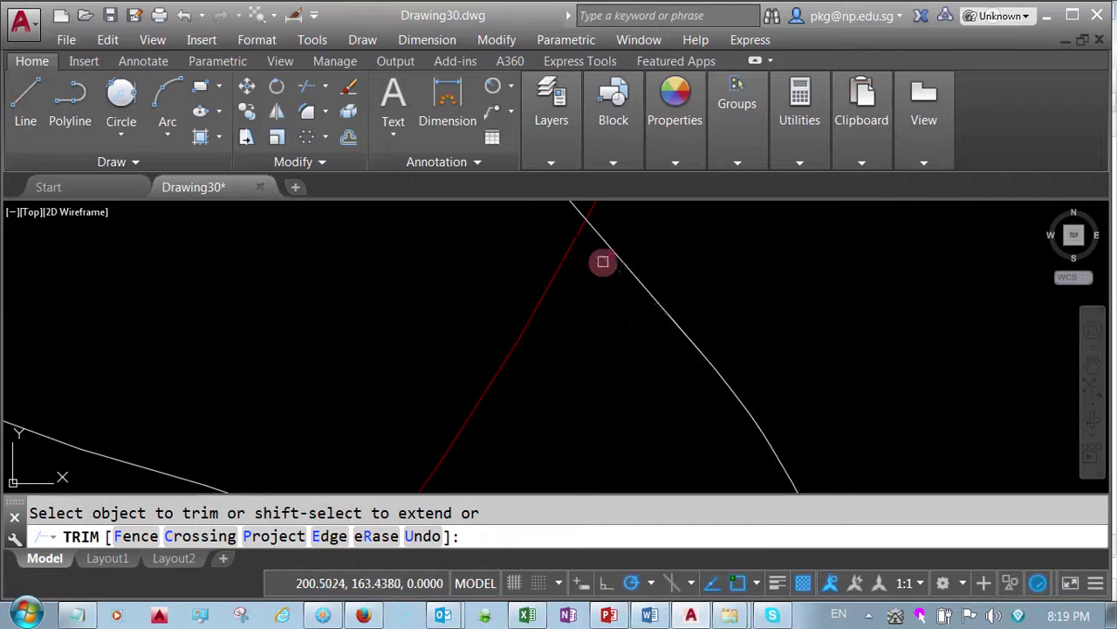
{"action": "right_click", "coordinate": [616, 323]}
{"action": "left_click", "coordinate": [641, 345]}
Zoom and pan to recentre the view on the finished offset outline.
{"action": "scroll", "coordinate": [640, 358], "scroll_direction": "down", "scroll_amount": 2}
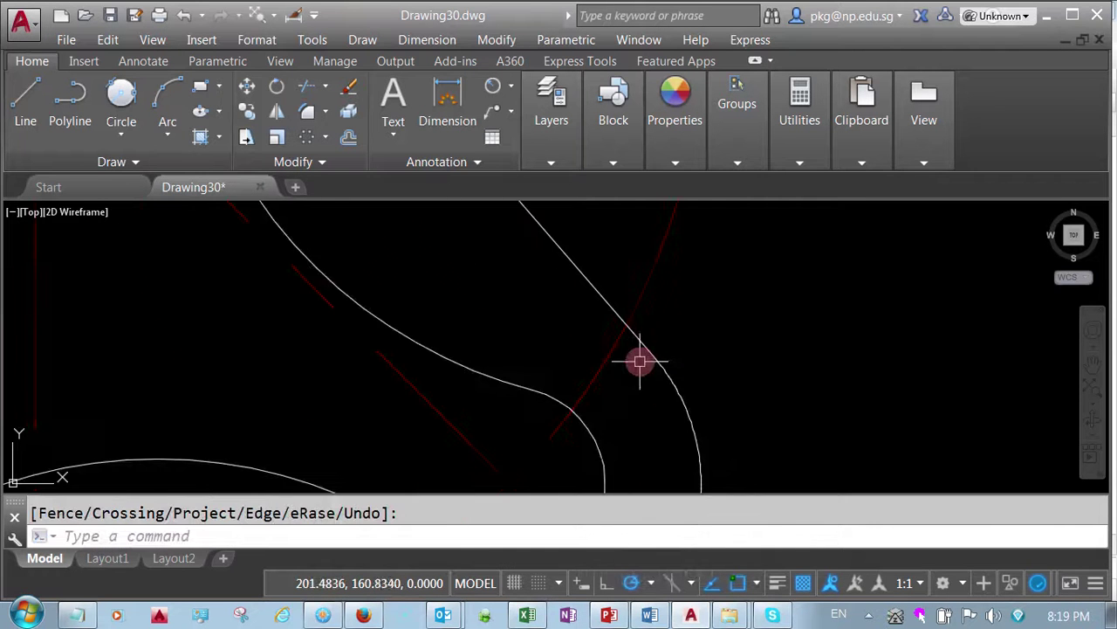
{"action": "scroll", "coordinate": [640, 361], "scroll_direction": "down", "scroll_amount": 3}
{"action": "scroll", "coordinate": [639, 363], "scroll_direction": "down", "scroll_amount": 1}
{"action": "scroll", "coordinate": [639, 367], "scroll_direction": "up", "scroll_amount": 1}
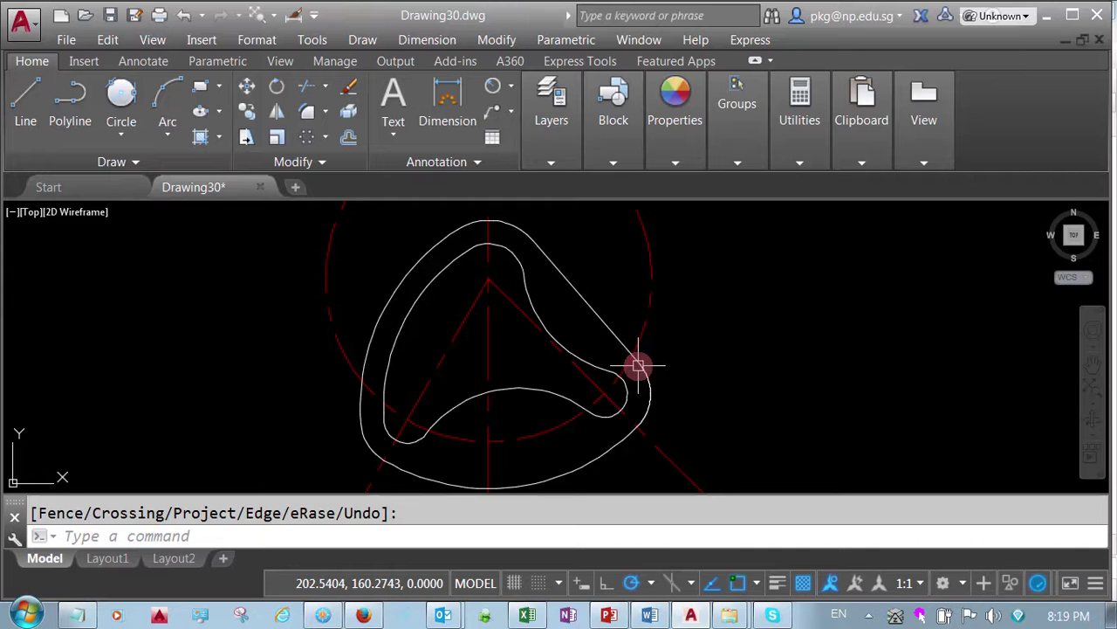
{"action": "middle_click_drag", "start_coordinate": [638, 366], "coordinate": [659, 391]}
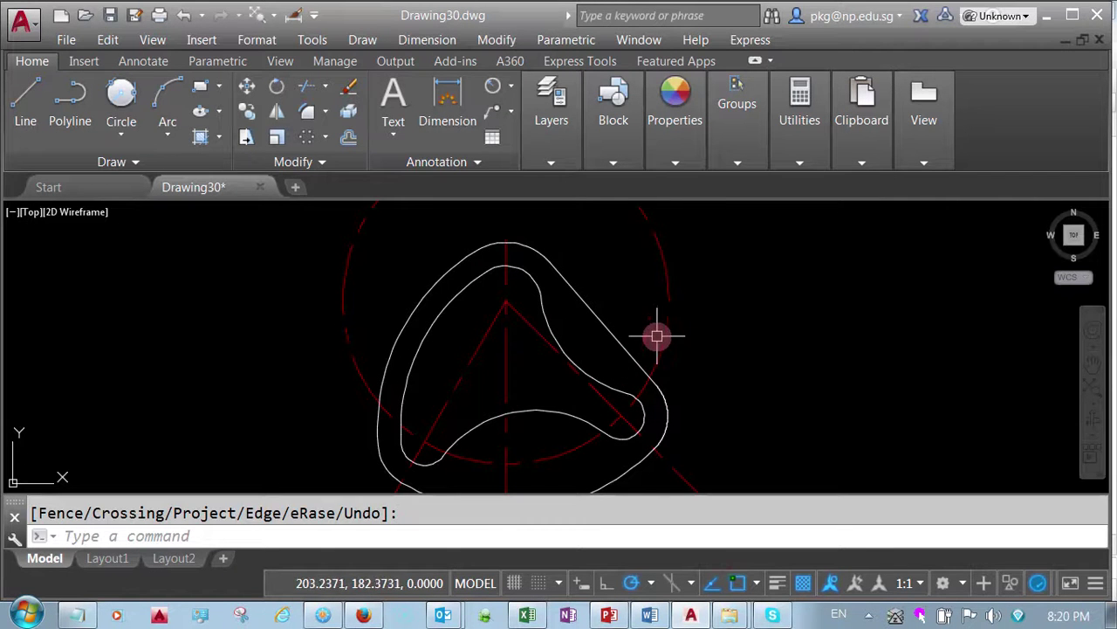
Break the red dashed centre circle at two points, leaving a short arc.
{"action": "left_click", "coordinate": [496, 40]}
{"action": "left_click", "coordinate": [573, 386]}
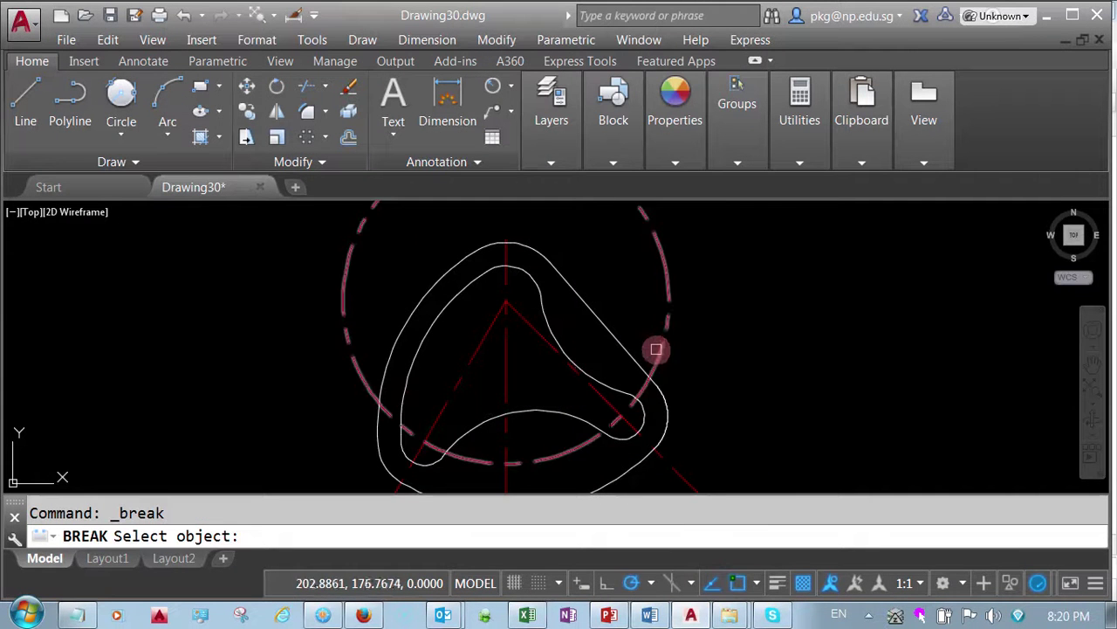
{"action": "left_click", "coordinate": [655, 347]}
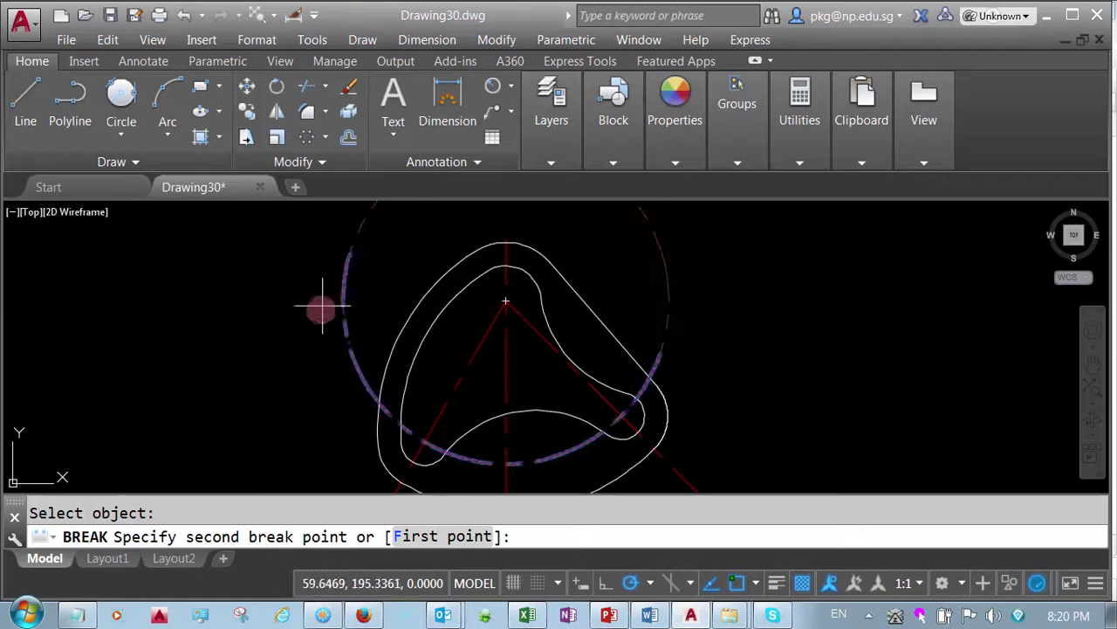
{"action": "left_click", "coordinate": [330, 359]}
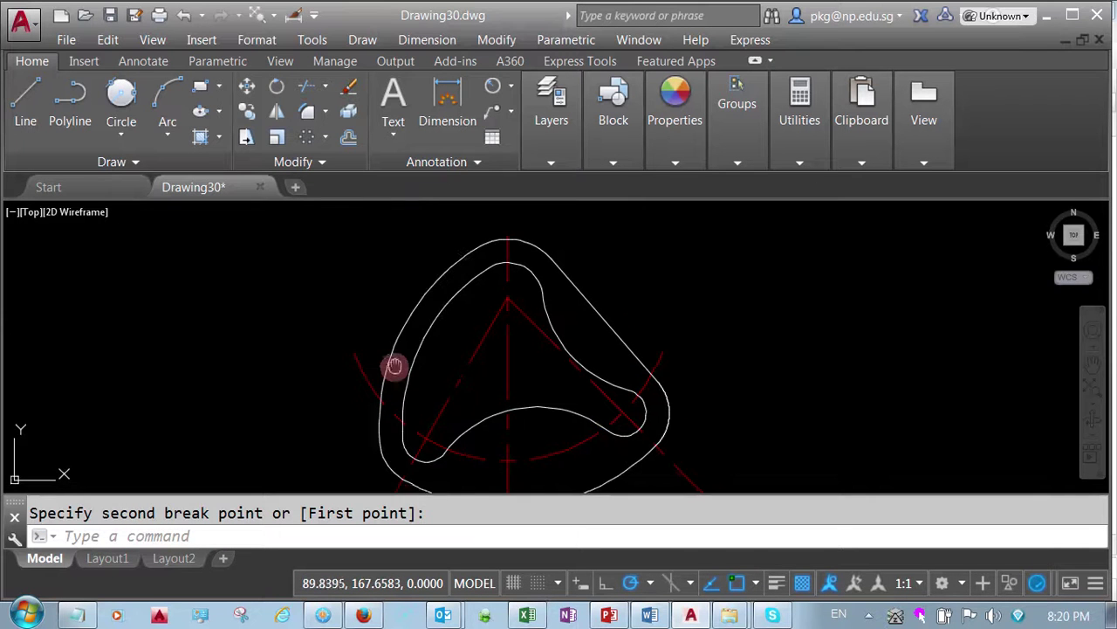
{"action": "middle_click_drag", "start_coordinate": [394, 367], "coordinate": [404, 320]}
Turn off the Center Lines layer so only the two white outlines show.
{"action": "right_click", "coordinate": [331, 340]}
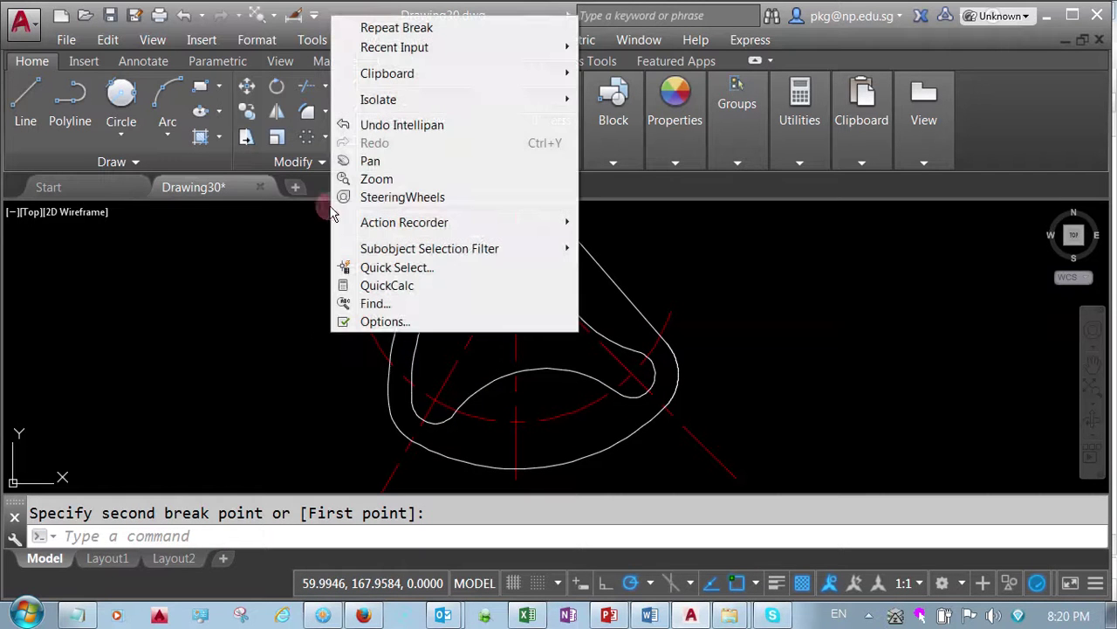
{"action": "left_click", "coordinate": [262, 285]}
{"action": "left_click", "coordinate": [250, 289]}
{"action": "left_click", "coordinate": [250, 288]}
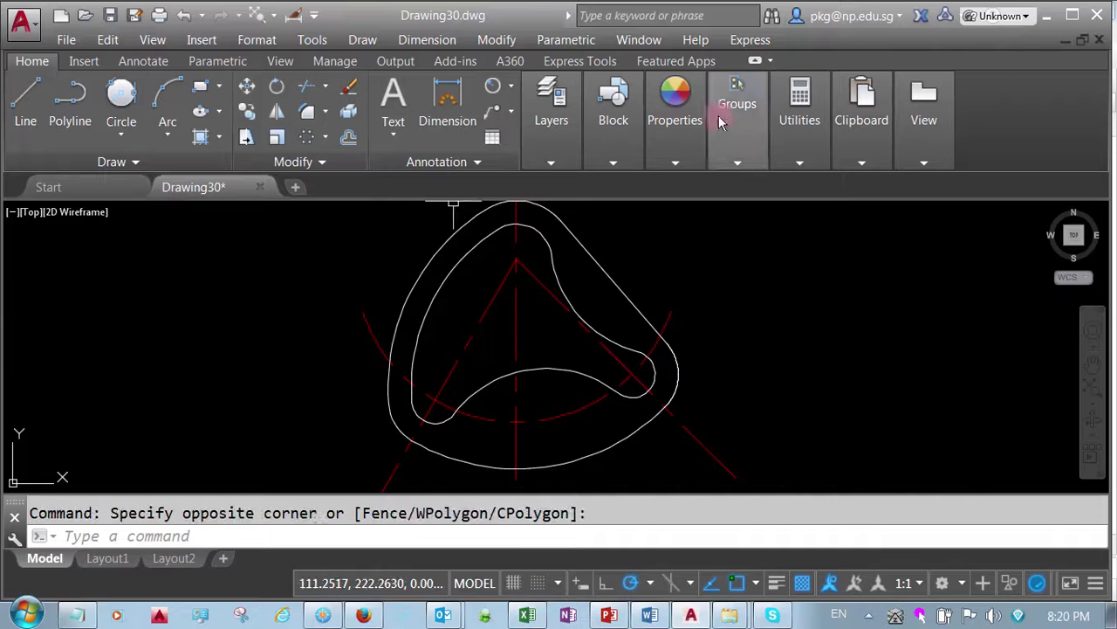
{"action": "mouse_move", "coordinate": [551, 122]}
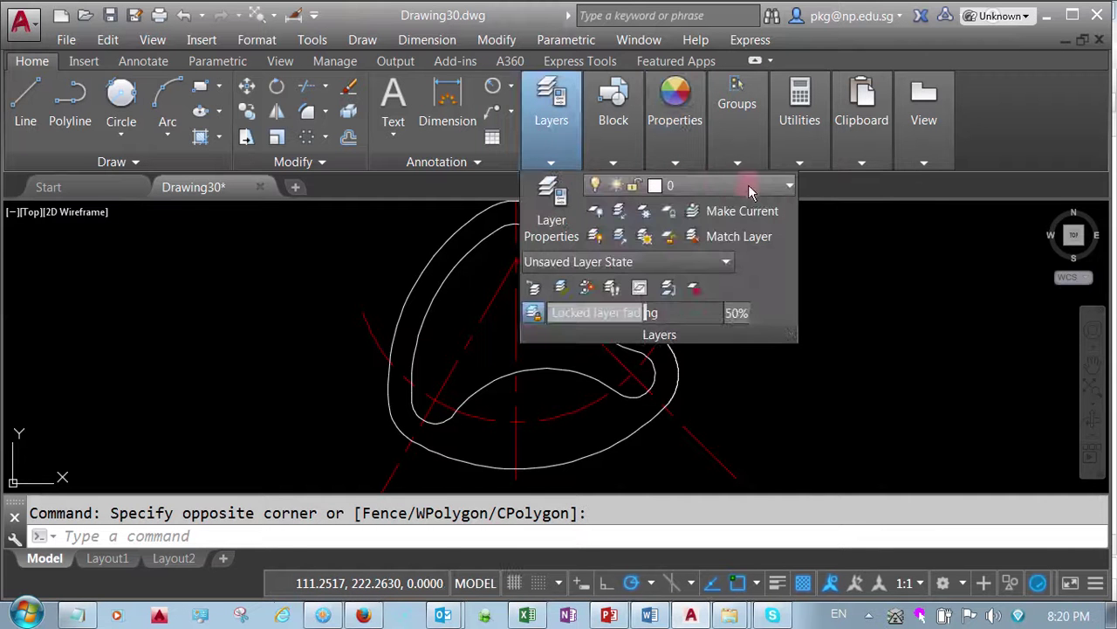
{"action": "left_click", "coordinate": [785, 189]}
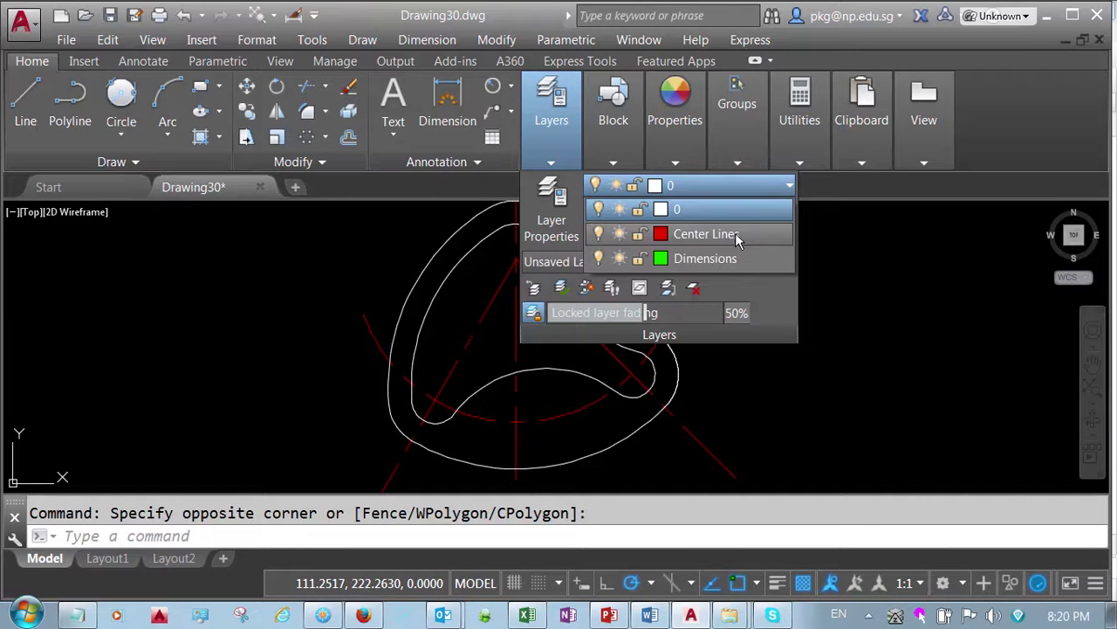
{"action": "left_click", "coordinate": [599, 234]}
{"action": "left_click", "coordinate": [789, 395]}
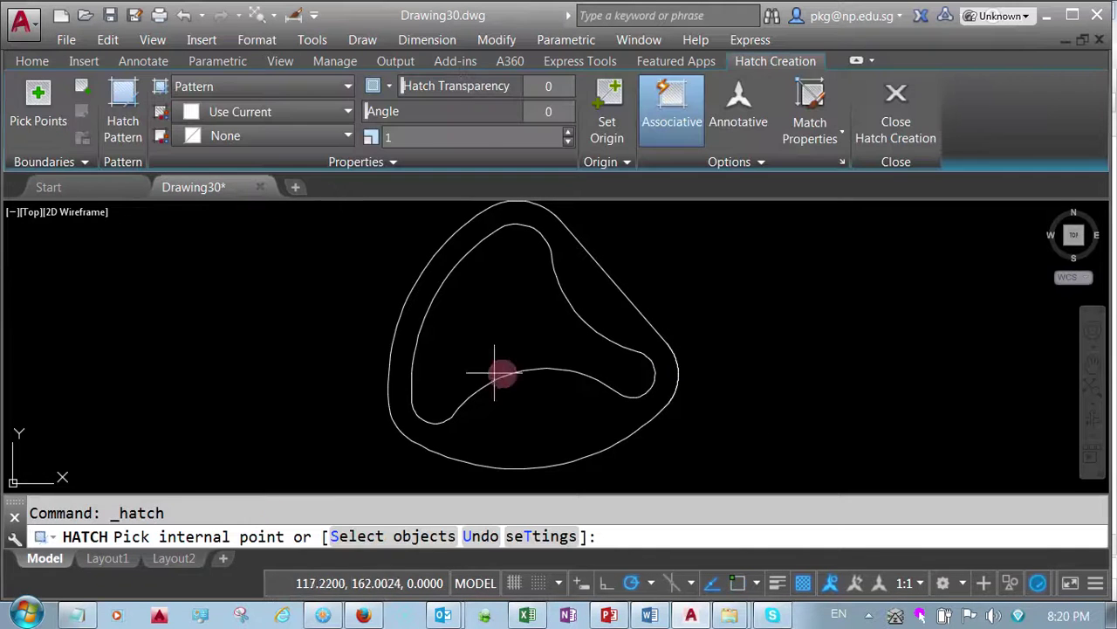
Hatch the region between the outlines and list it to read area 5694.5073.
{"action": "left_click", "coordinate": [543, 426]}
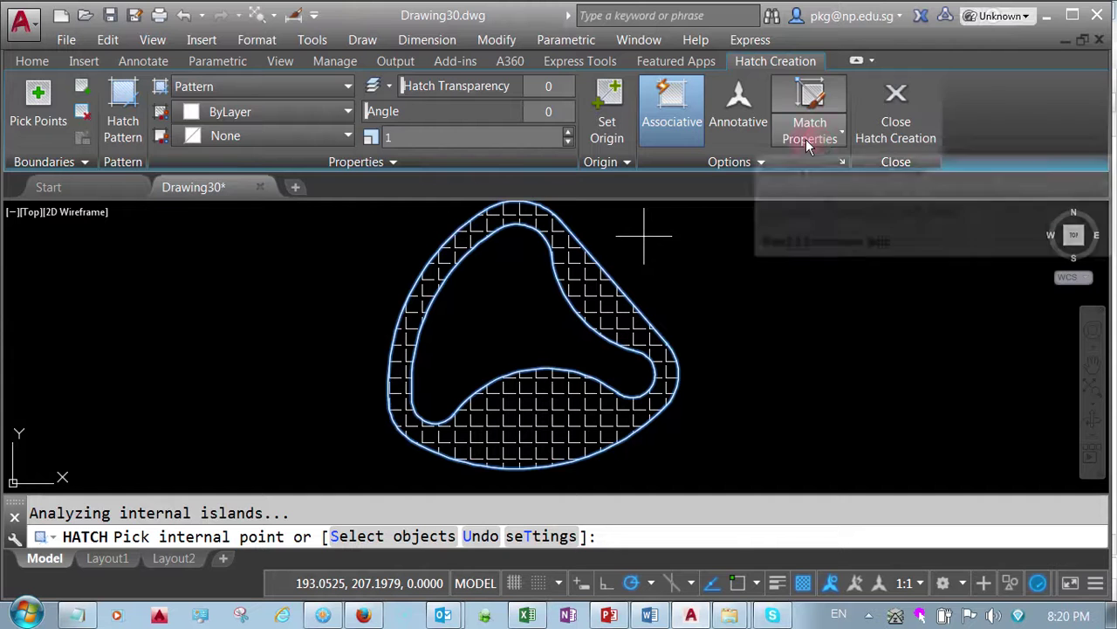
{"action": "left_click", "coordinate": [899, 131]}
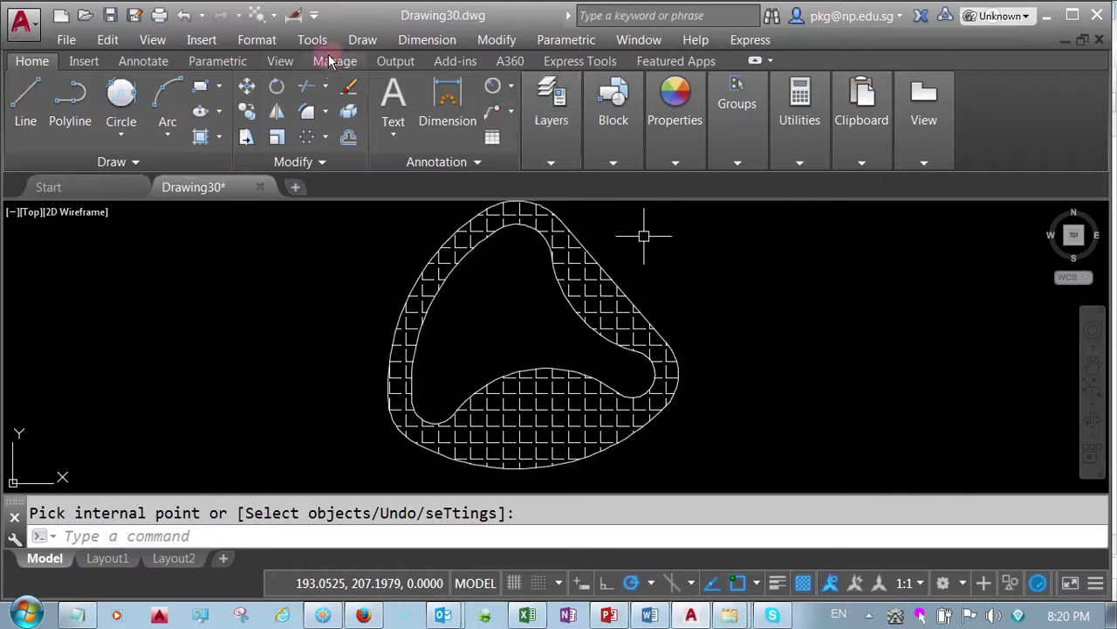
{"action": "left_click", "coordinate": [320, 42]}
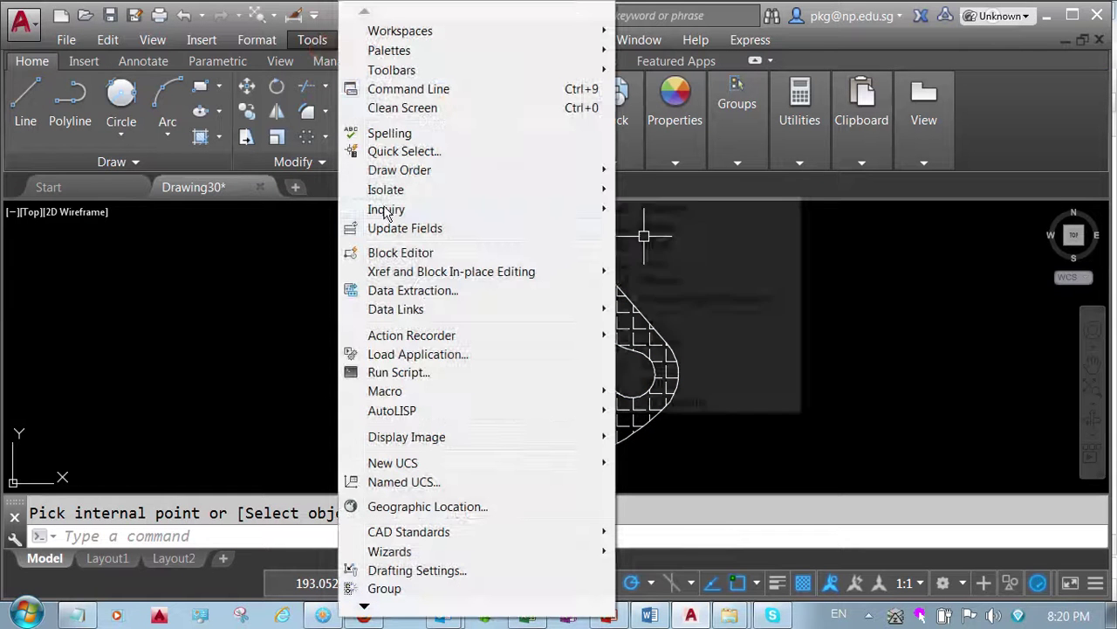
{"action": "mouse_move", "coordinate": [386, 210]}
{"action": "left_click", "coordinate": [657, 328]}
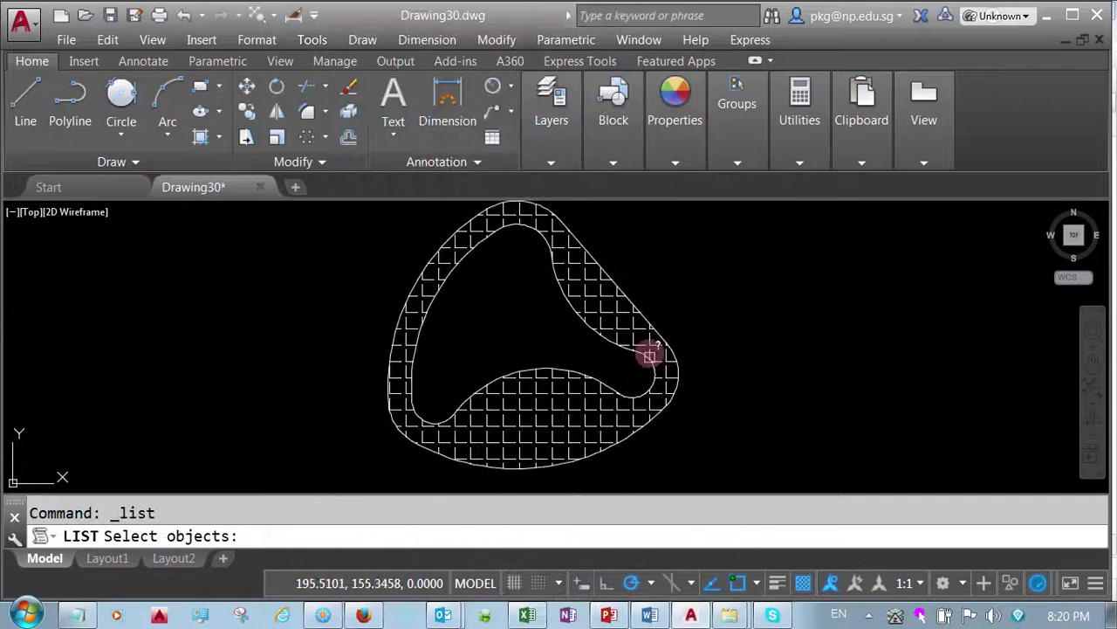
{"action": "left_click", "coordinate": [640, 334]}
{"action": "left_click", "coordinate": [627, 328]}
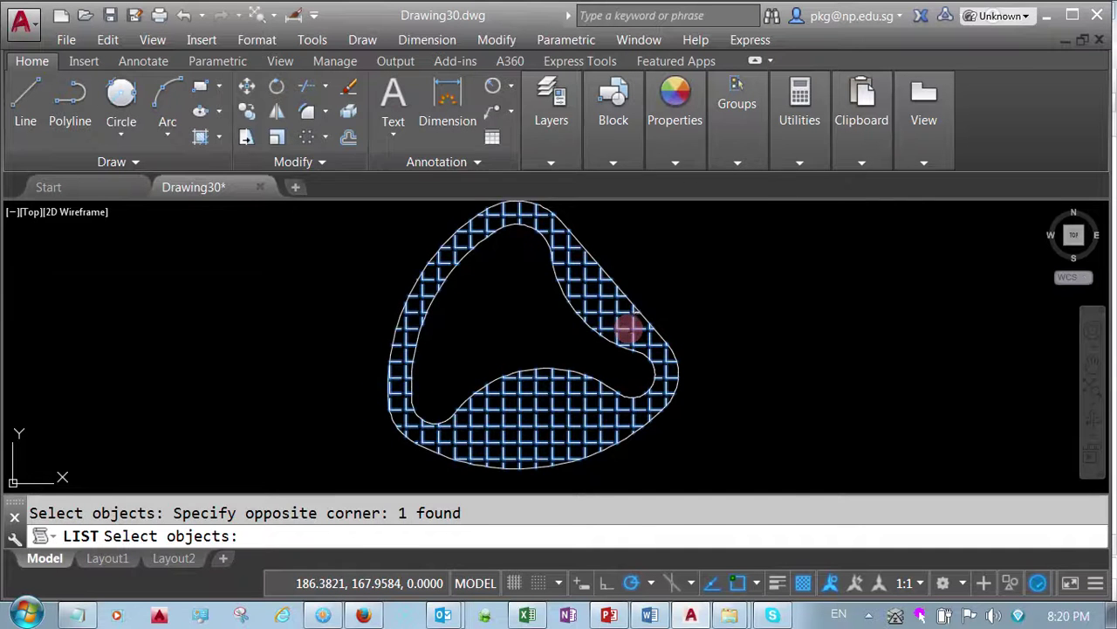
{"action": "key", "text": "Return"}
{"action": "left_click_drag", "start_coordinate": [609, 411], "coordinate": [529, 407]}
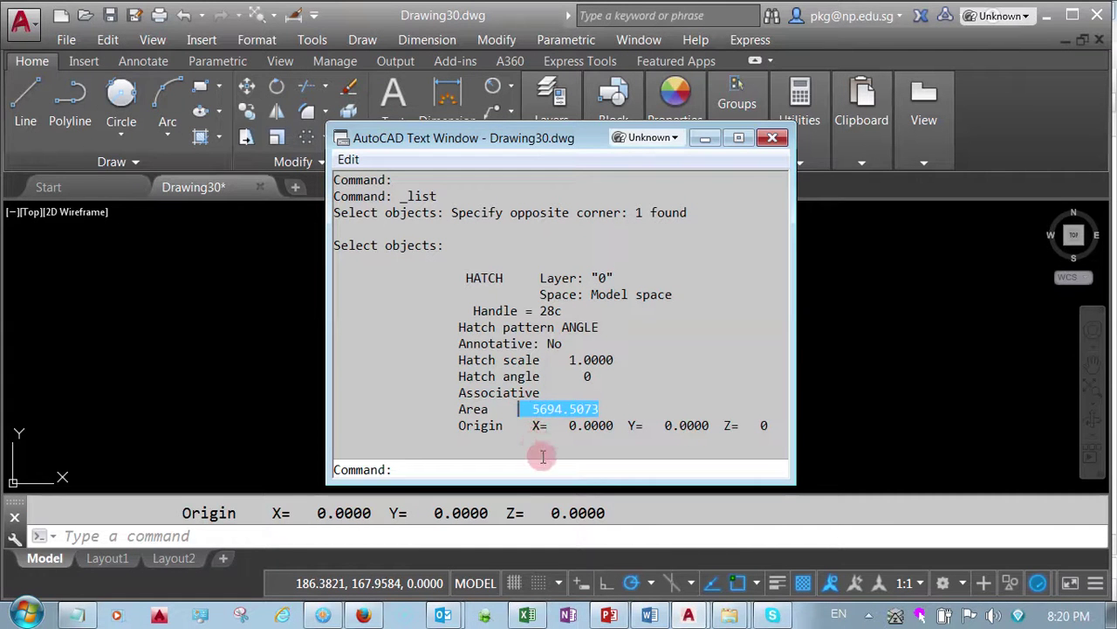
{"action": "left_click", "coordinate": [772, 139]}
Delete the temporary hatch and turn the Center Lines layer back on.
{"action": "left_click", "coordinate": [590, 311]}
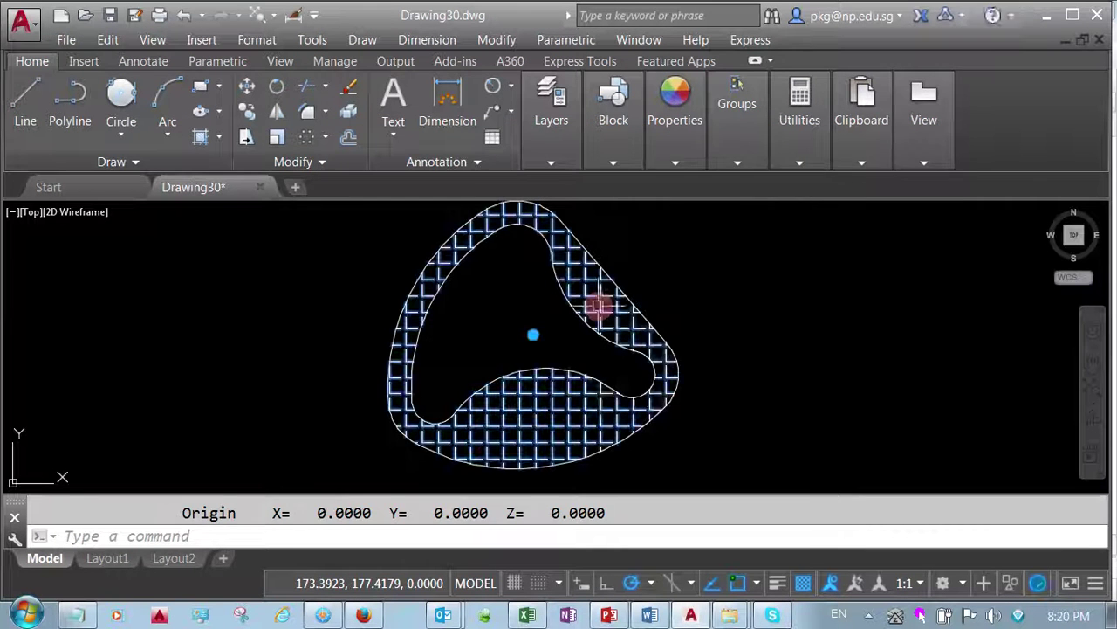
{"action": "right_click", "coordinate": [598, 307]}
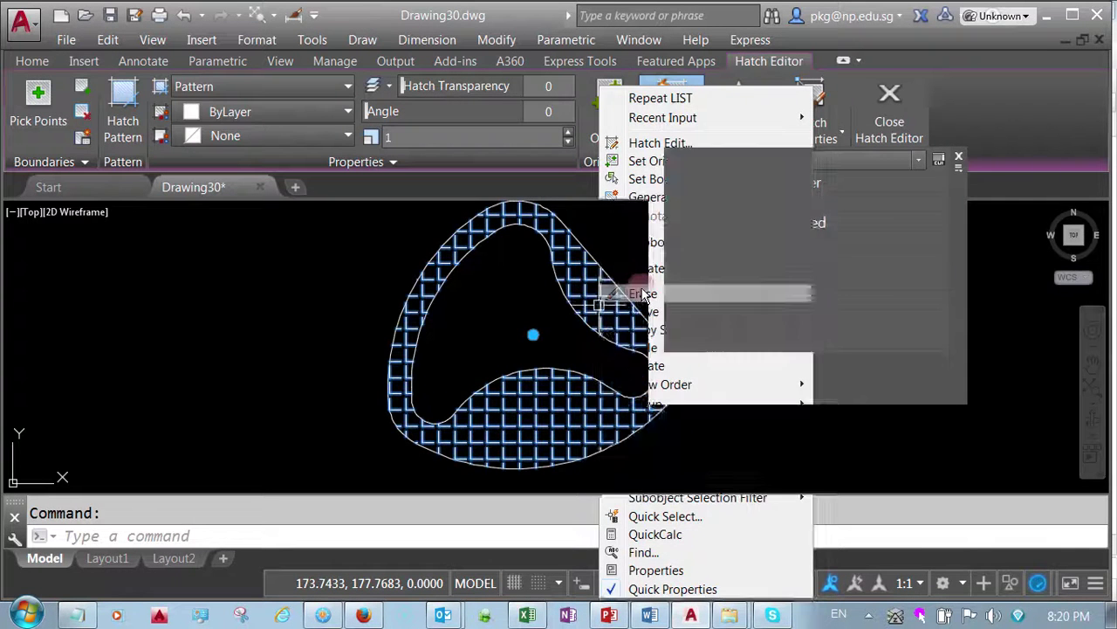
{"action": "left_click", "coordinate": [643, 294]}
{"action": "mouse_move", "coordinate": [551, 148]}
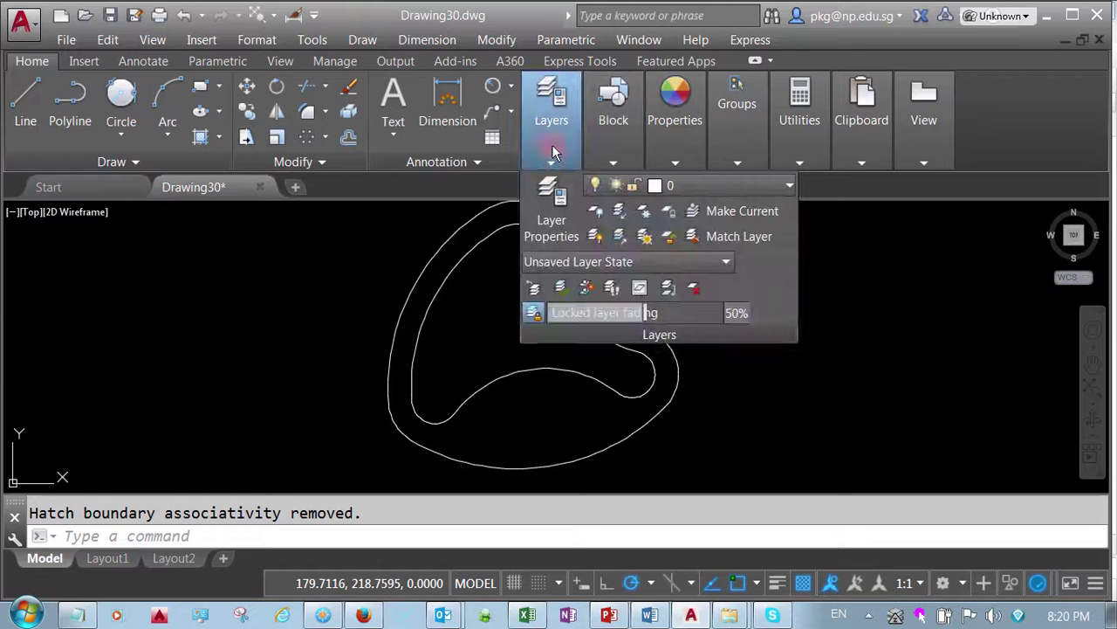
{"action": "left_click", "coordinate": [686, 193]}
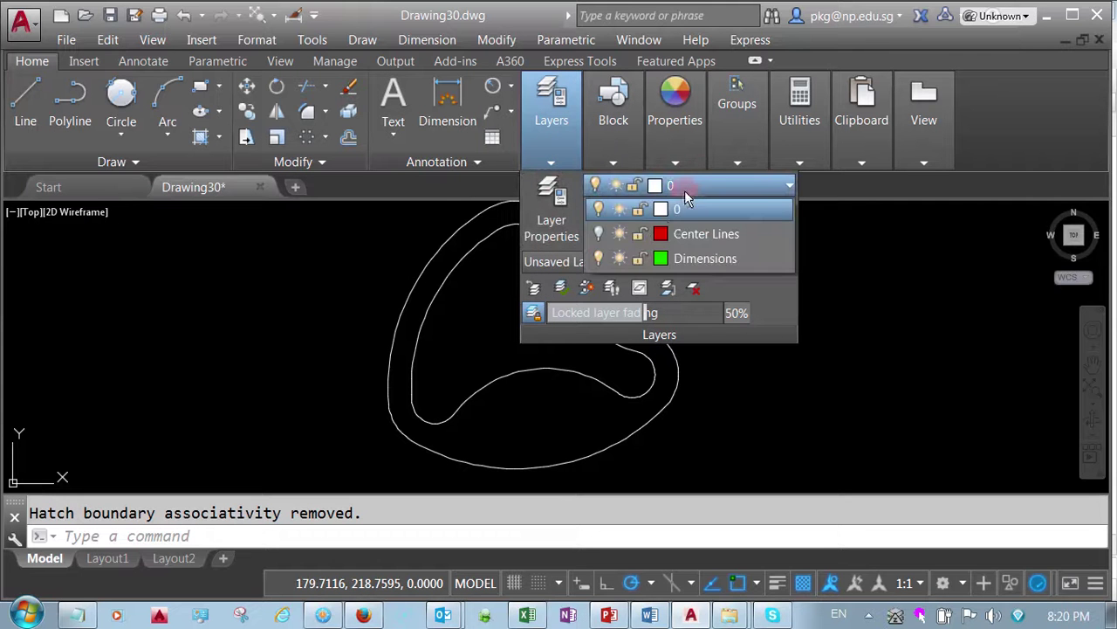
{"action": "left_click", "coordinate": [599, 234]}
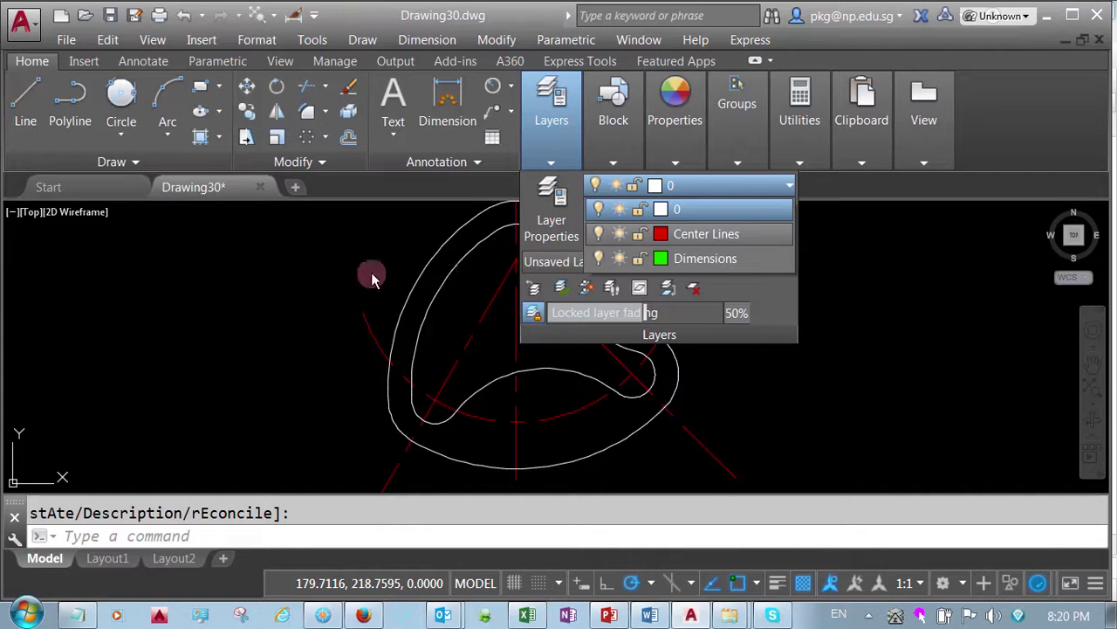
{"action": "left_click", "coordinate": [293, 255]}
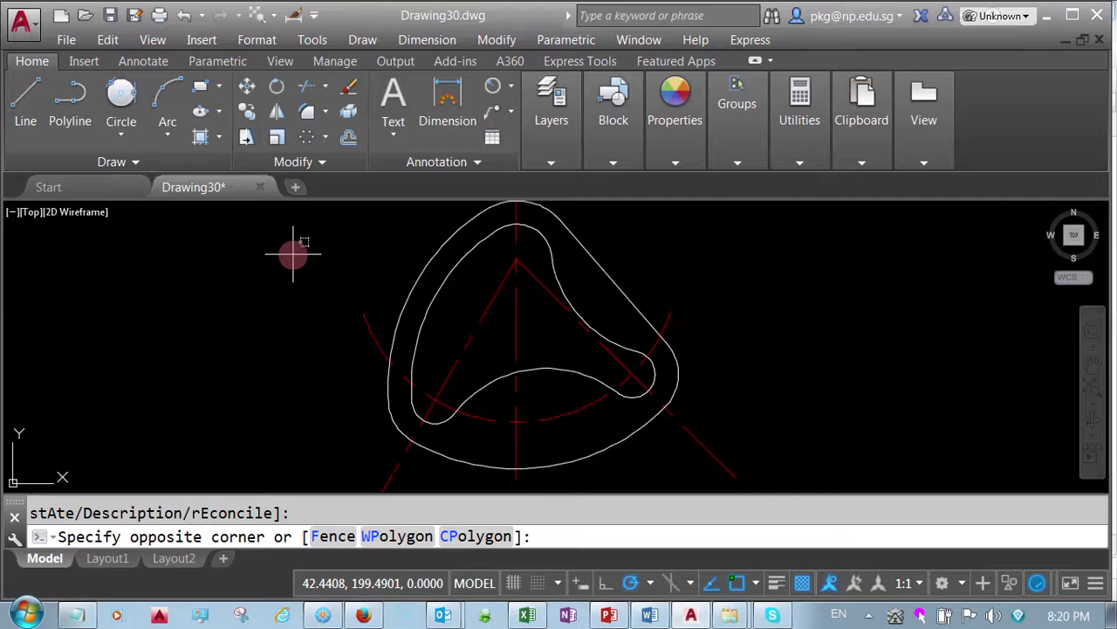
{"action": "left_click", "coordinate": [281, 262]}
{"action": "middle_click_drag", "start_coordinate": [280, 262], "coordinate": [282, 270]}
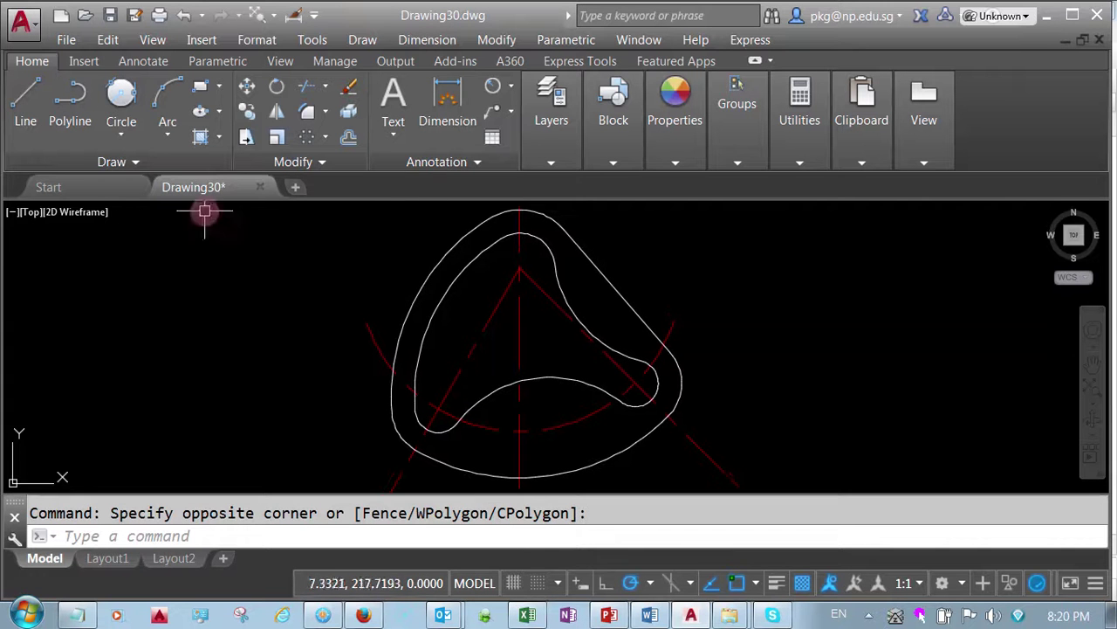
{"action": "left_click", "coordinate": [110, 15]}
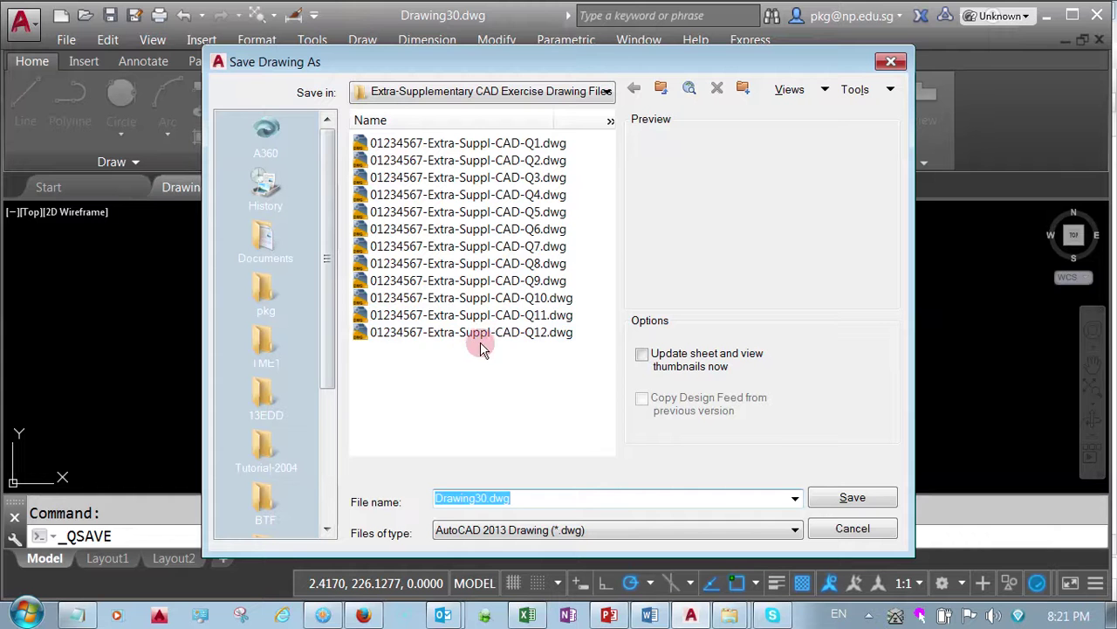
Save the drawing as the Q13 exercise file beside the Q12 one, then close it.
{"action": "left_click", "coordinate": [480, 339]}
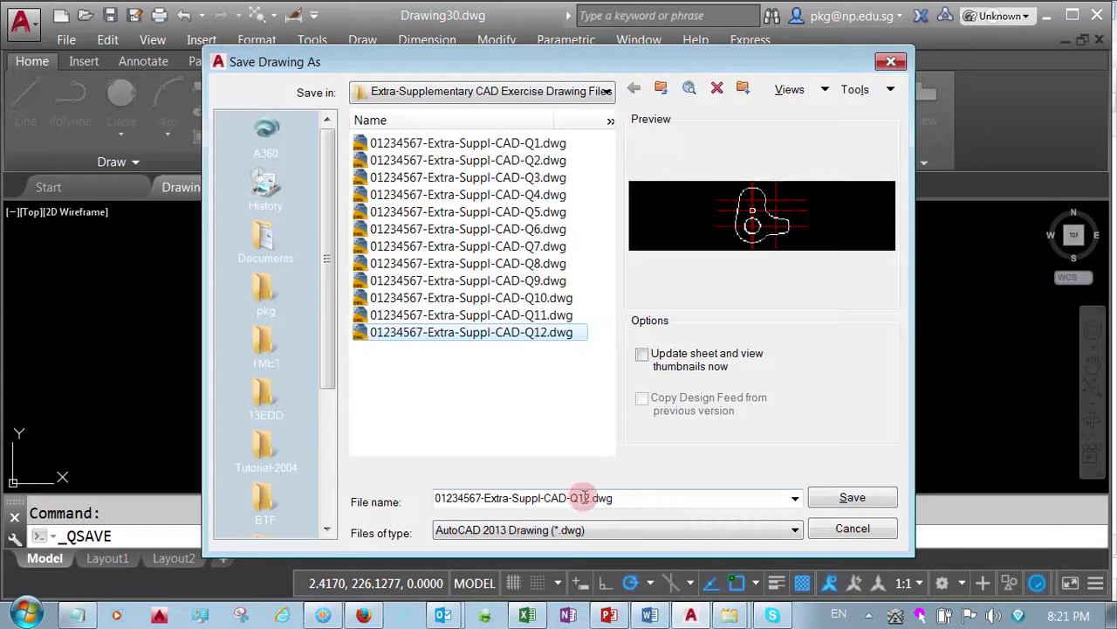
{"action": "left_click", "coordinate": [584, 497]}
{"action": "left_click", "coordinate": [583, 497]}
{"action": "type", "text": "3"}
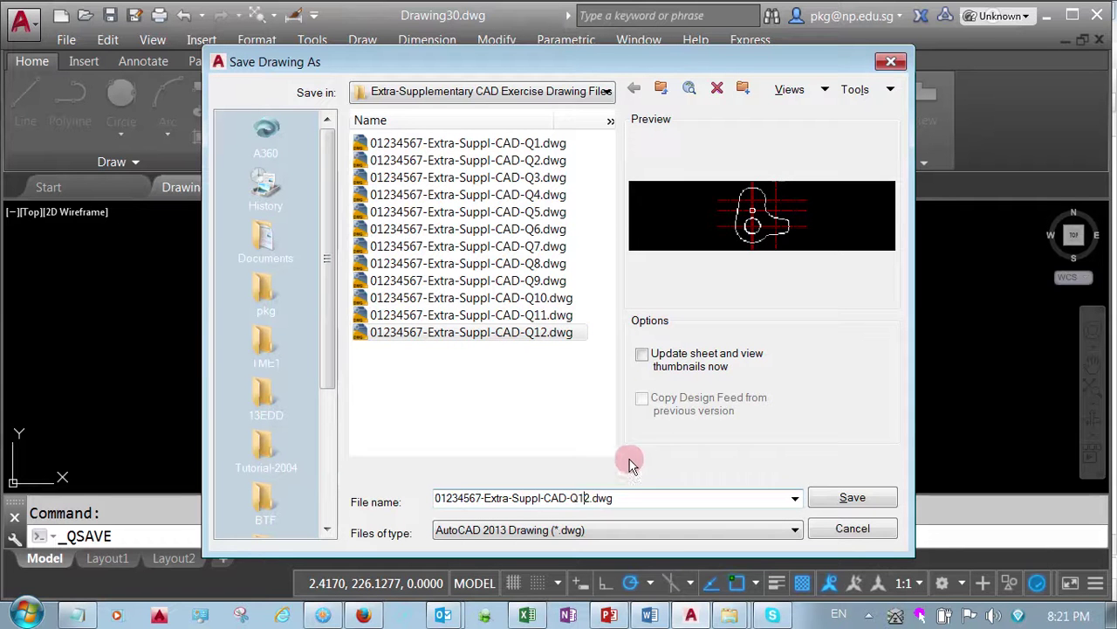
{"action": "left_click", "coordinate": [841, 498]}
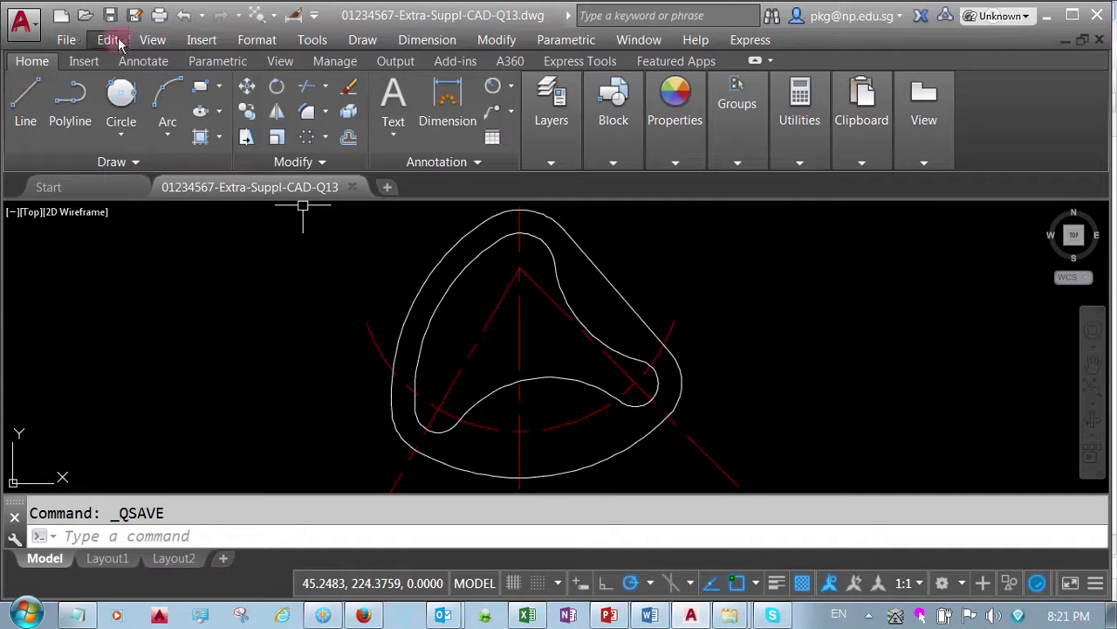
{"action": "left_click", "coordinate": [68, 40]}
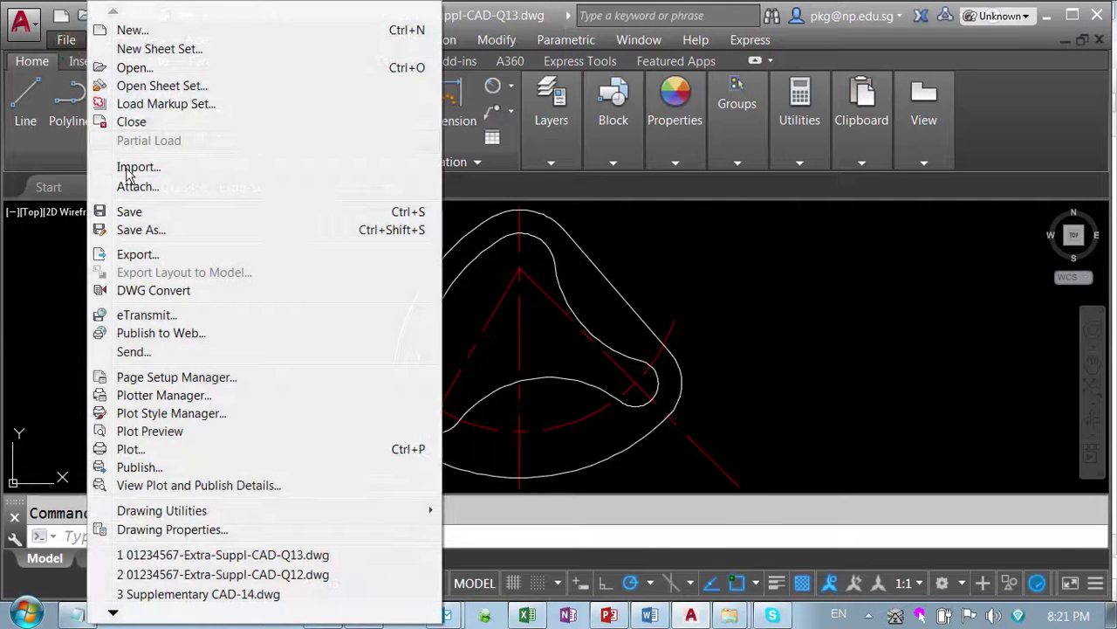
{"action": "left_click", "coordinate": [131, 122]}
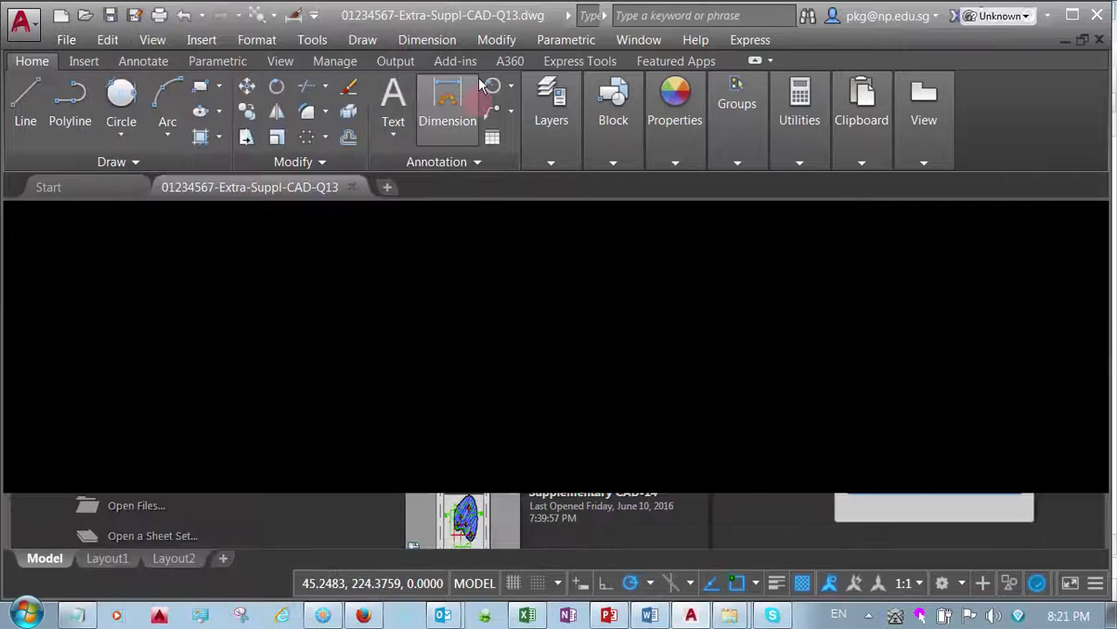